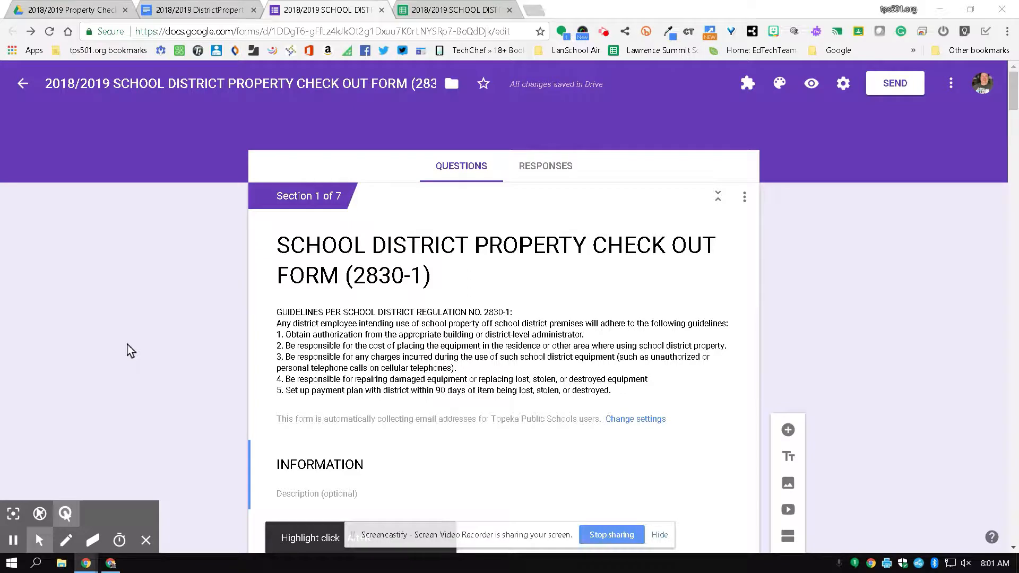
Open the form's empty responses spreadsheet, with headers Timestamp, Email Address and First Name.
left_click(660, 535)
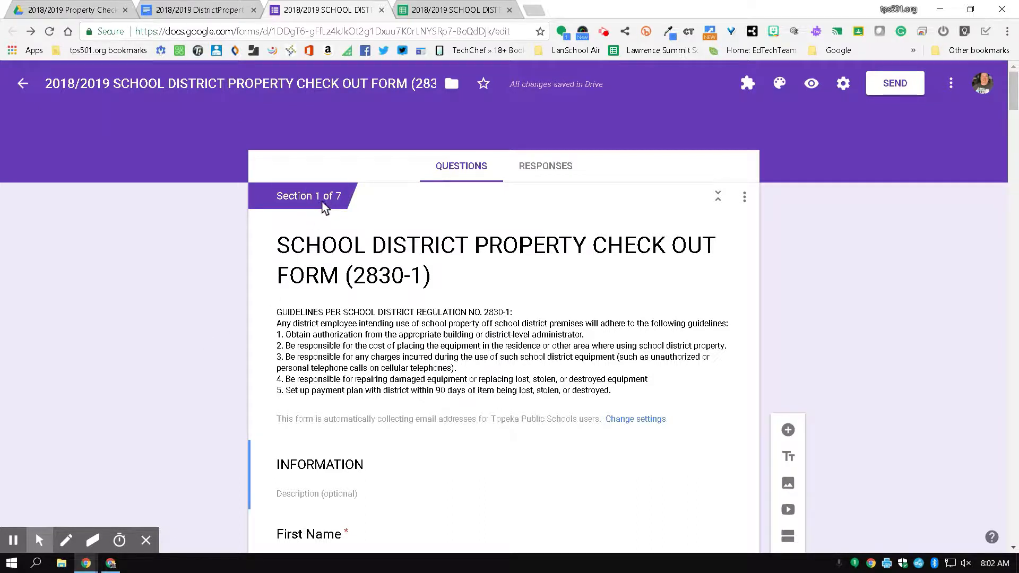
left_click(481, 12)
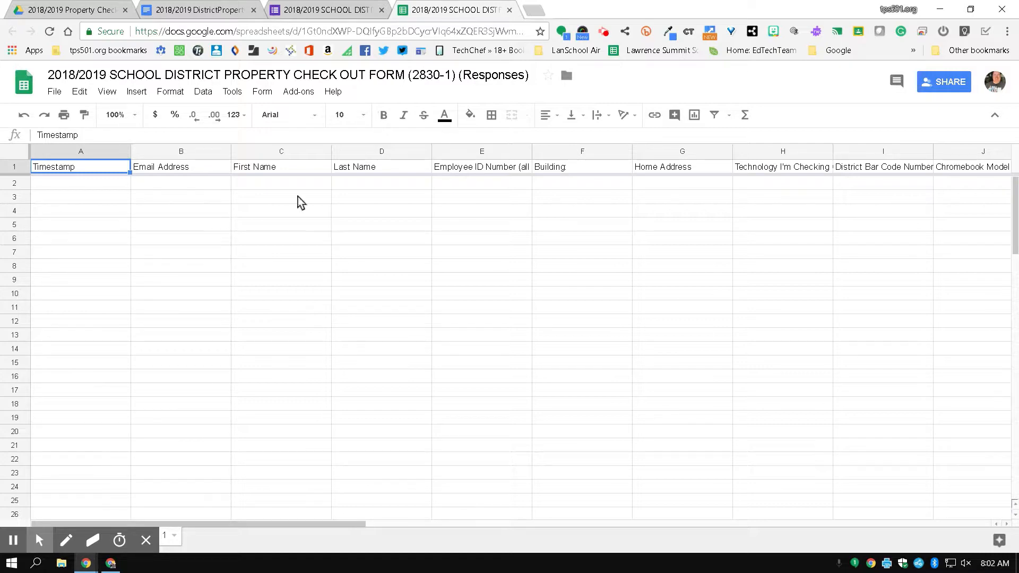
Switch to the '2018/2019 DistrictPropertyCheckOutForm - Template' Google Doc.
left_click(226, 6)
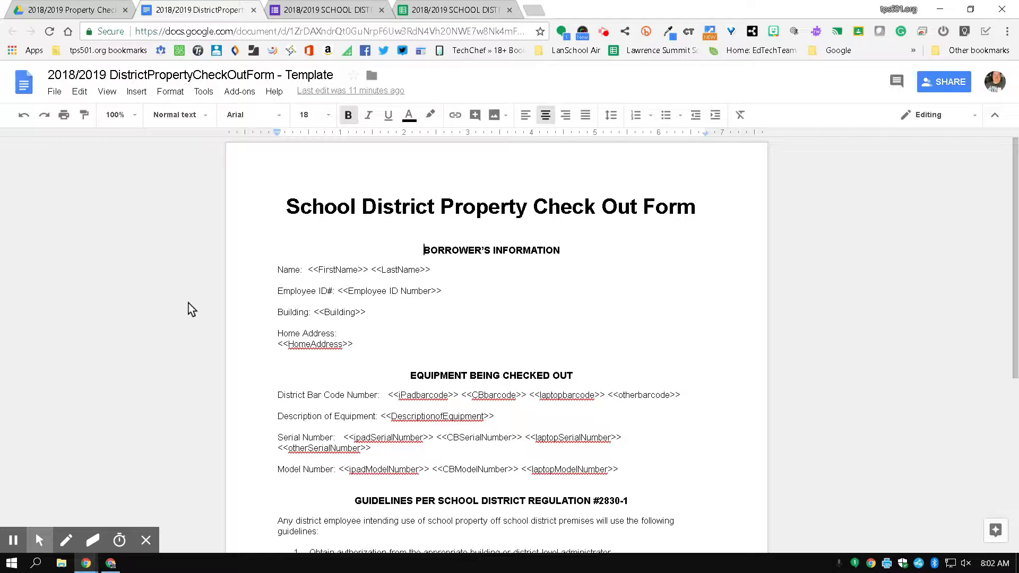
Inspect the Borrower's Information tags such as <<FirstName>>, then return to the responses sheet.
scroll(189, 308, "down", 3)
scroll(189, 307, "down", 3)
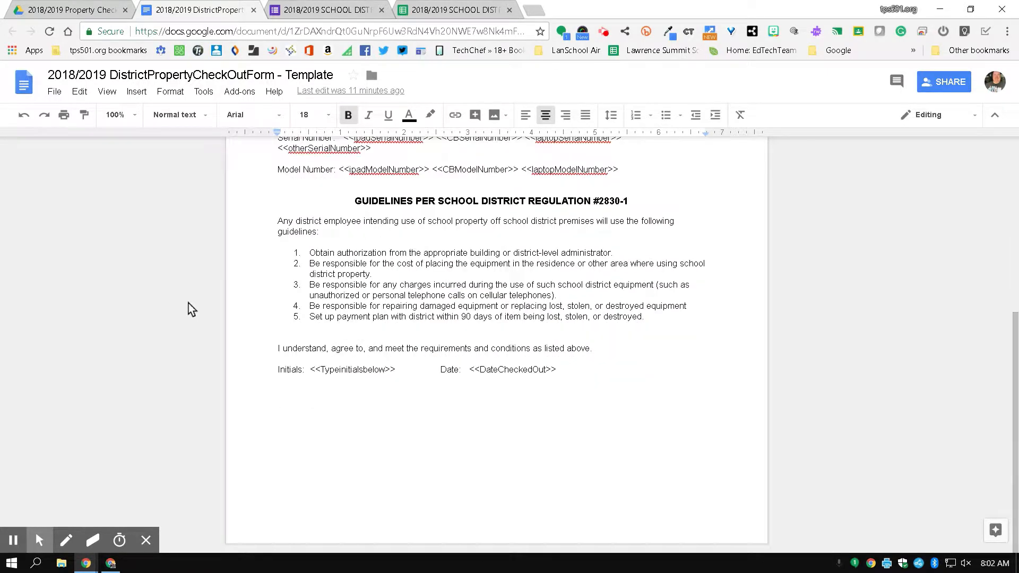
scroll(189, 308, "up", 4)
scroll(192, 309, "up", 2)
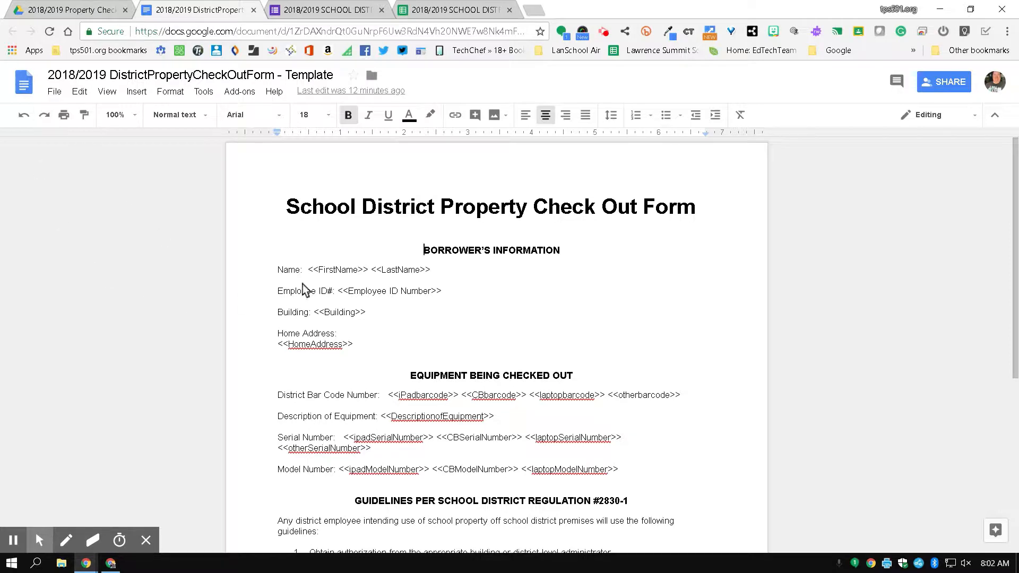
left_click_drag(309, 270, 371, 280)
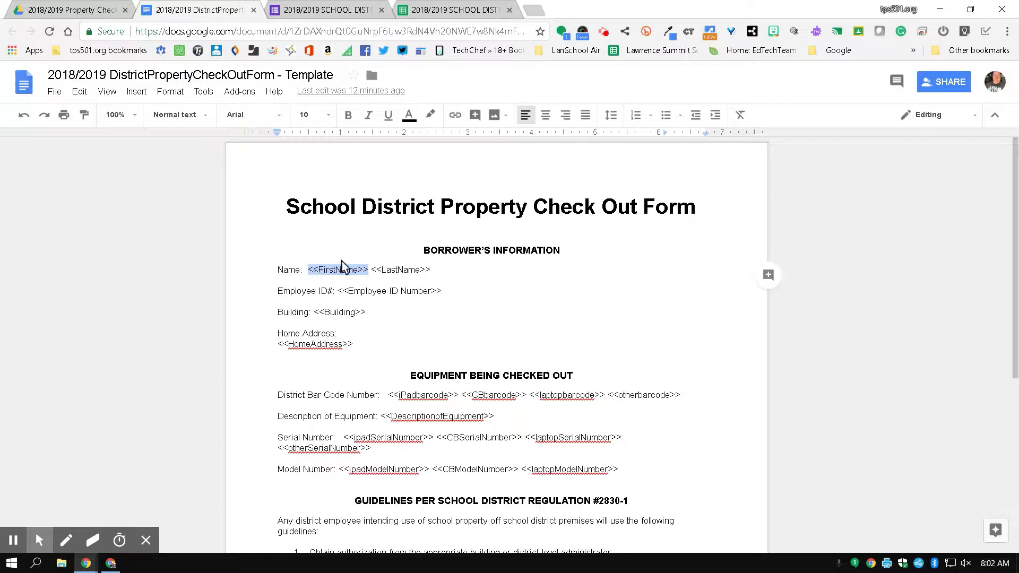
left_click(359, 271)
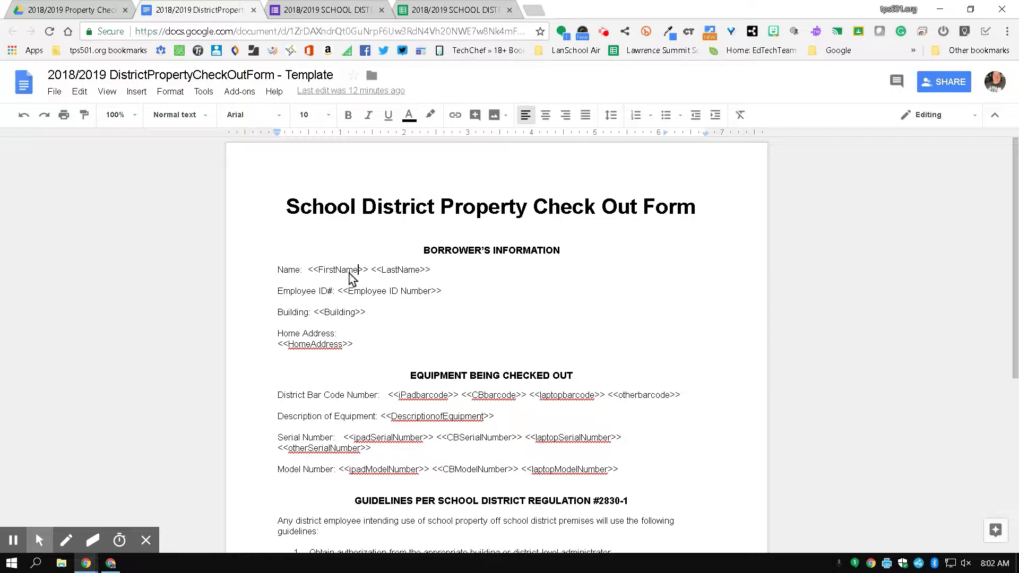
left_click(431, 10)
Compare the First Name, Last Name and Employee ID Number headers (C1–E1) with the template tags.
left_click(286, 169)
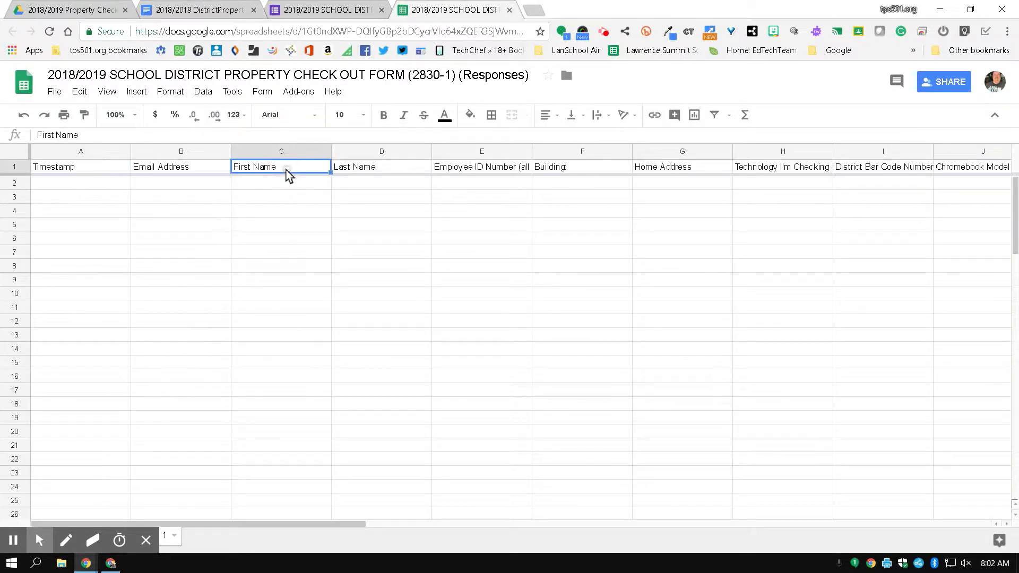
left_click(359, 170)
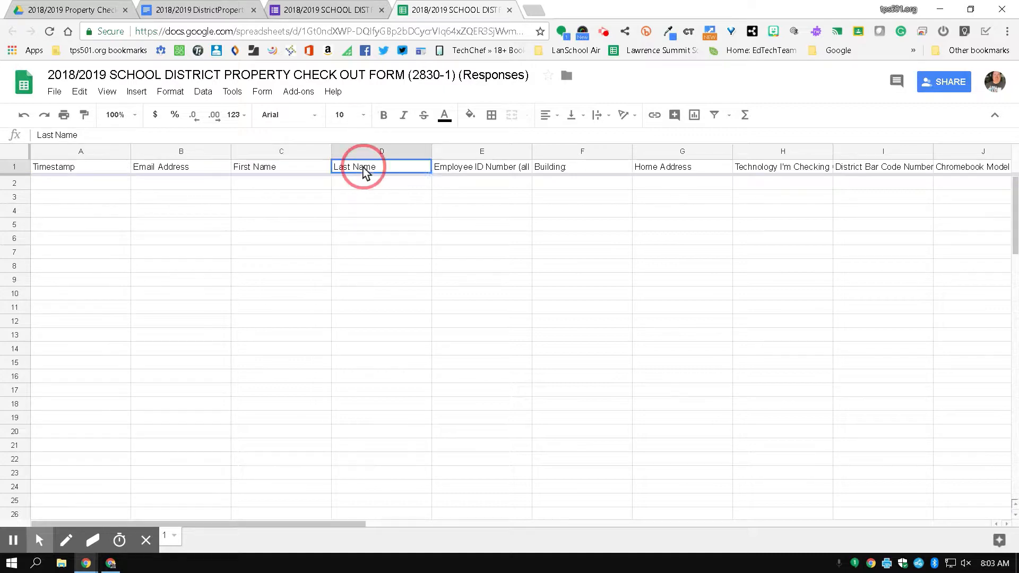
left_click(471, 172)
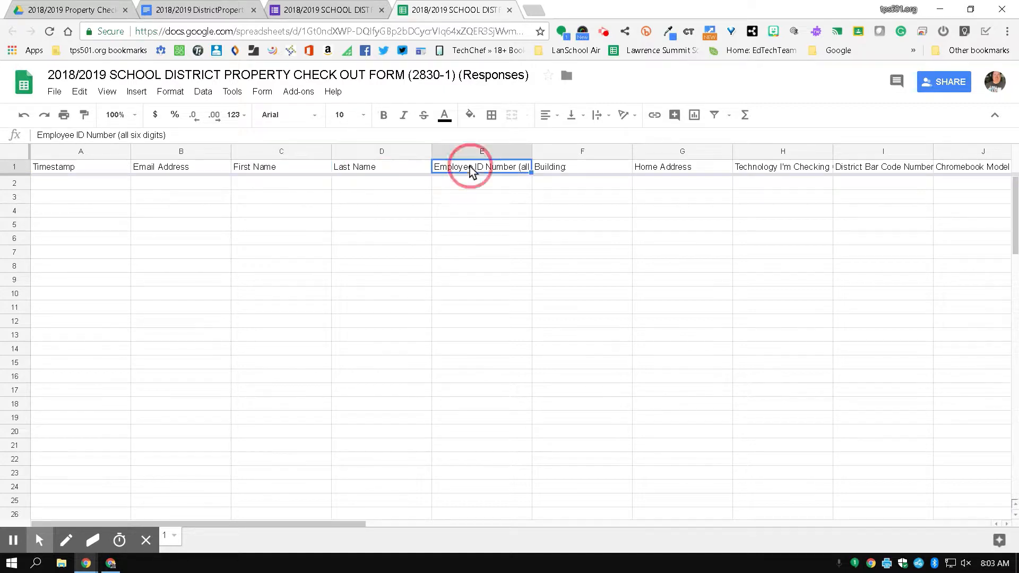
left_click(253, 5)
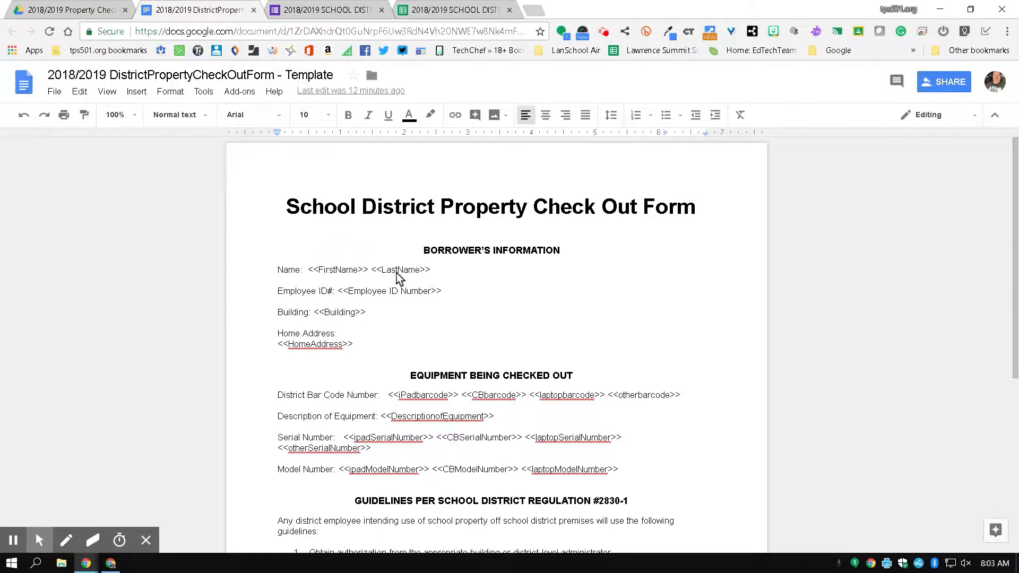
scroll(205, 387, "down", 1)
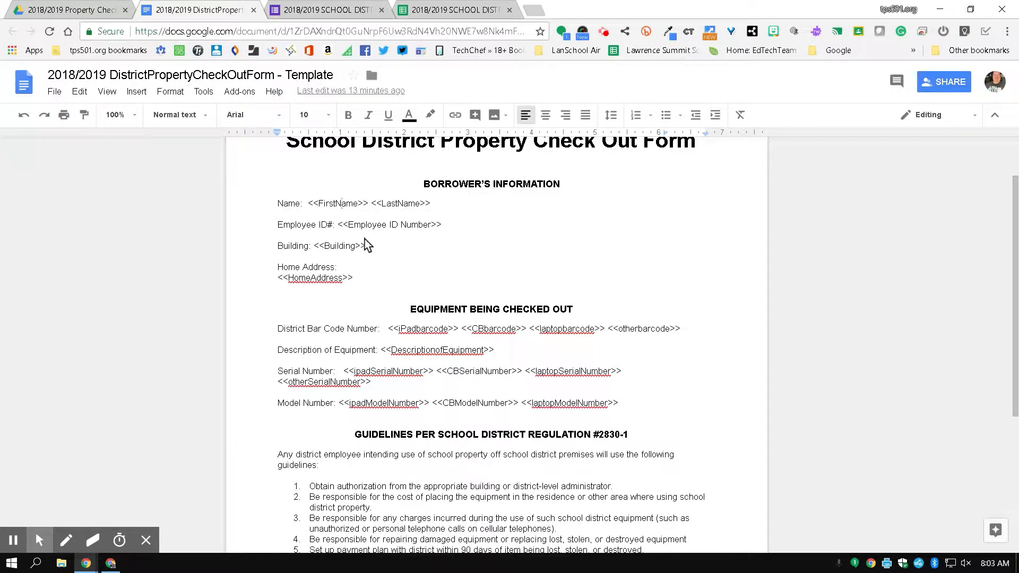
scroll(366, 245, "up", 1)
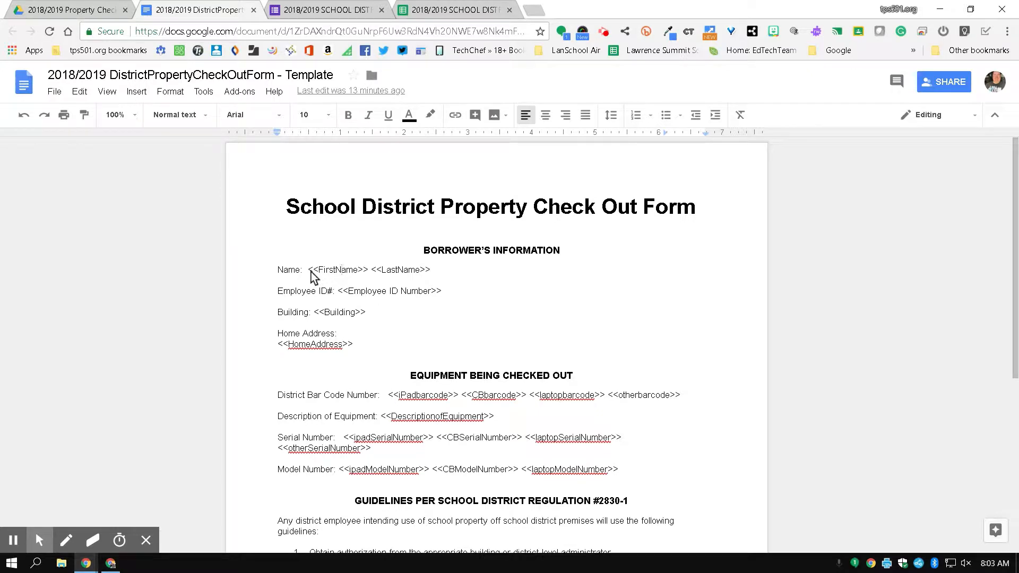
Try bold red on the <<FirstName>> tag, then undo both to keep it plain.
left_click_drag(312, 272, 369, 276)
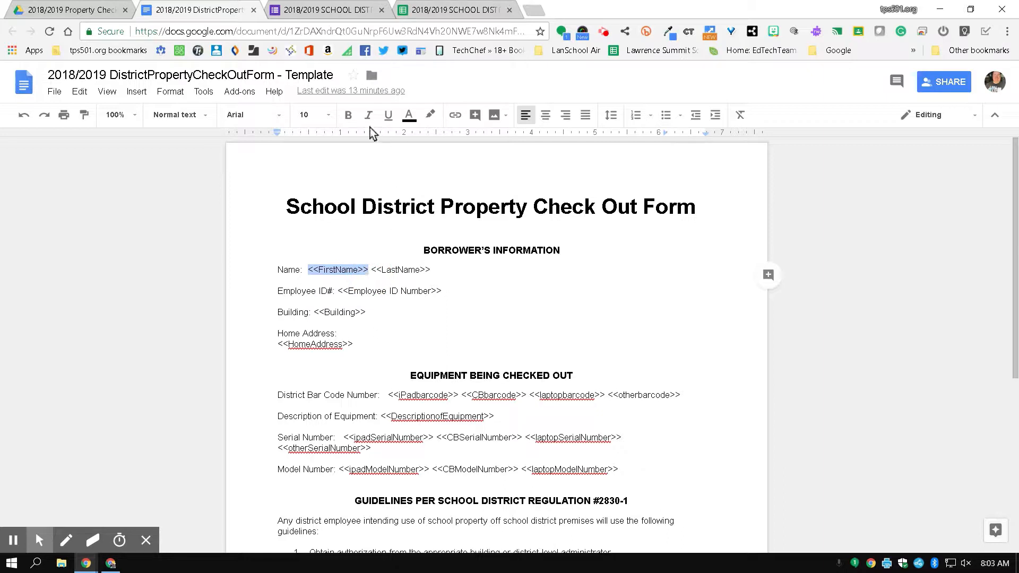
left_click(348, 114)
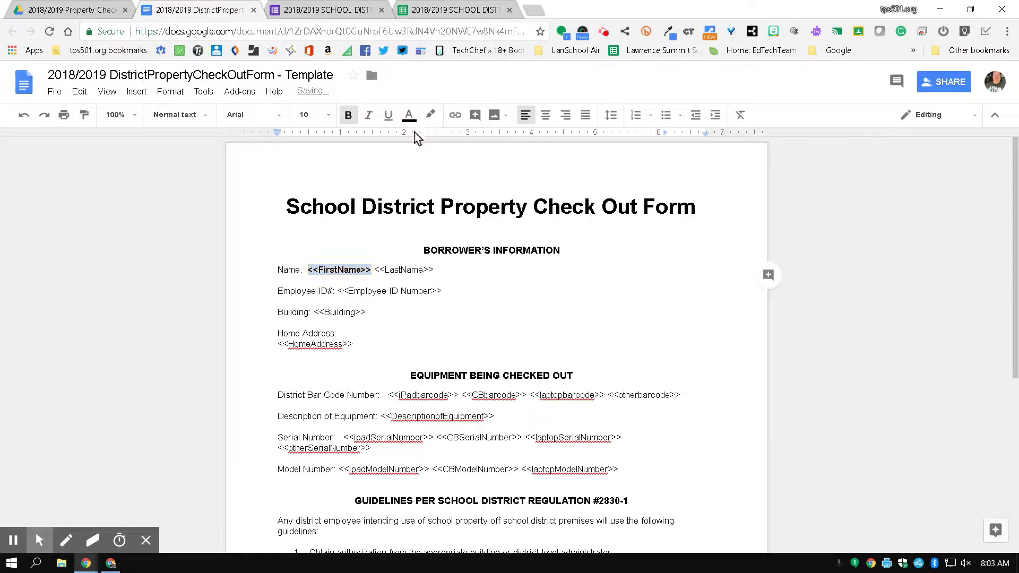
left_click(409, 115)
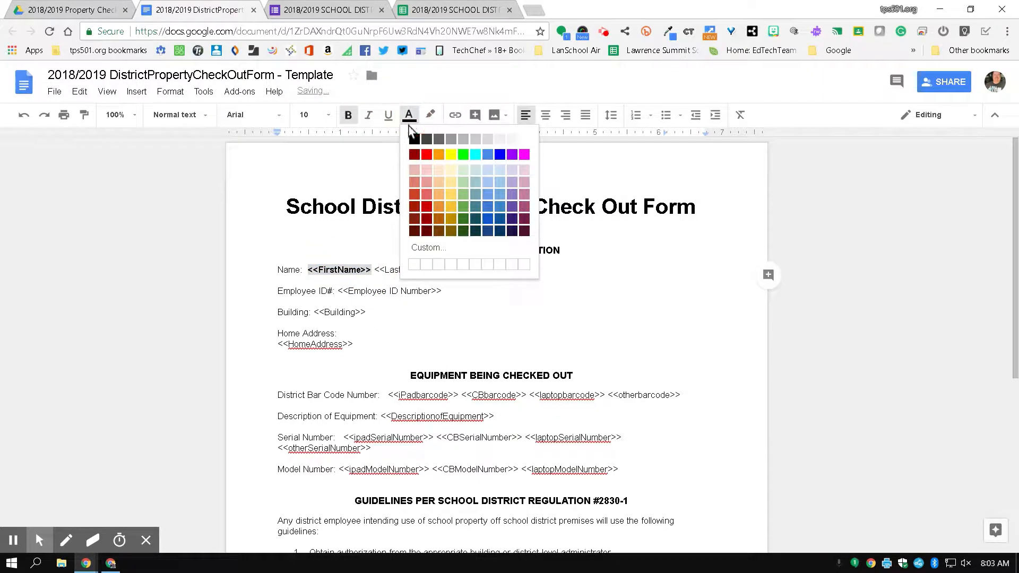
left_click(426, 155)
left_click(366, 291)
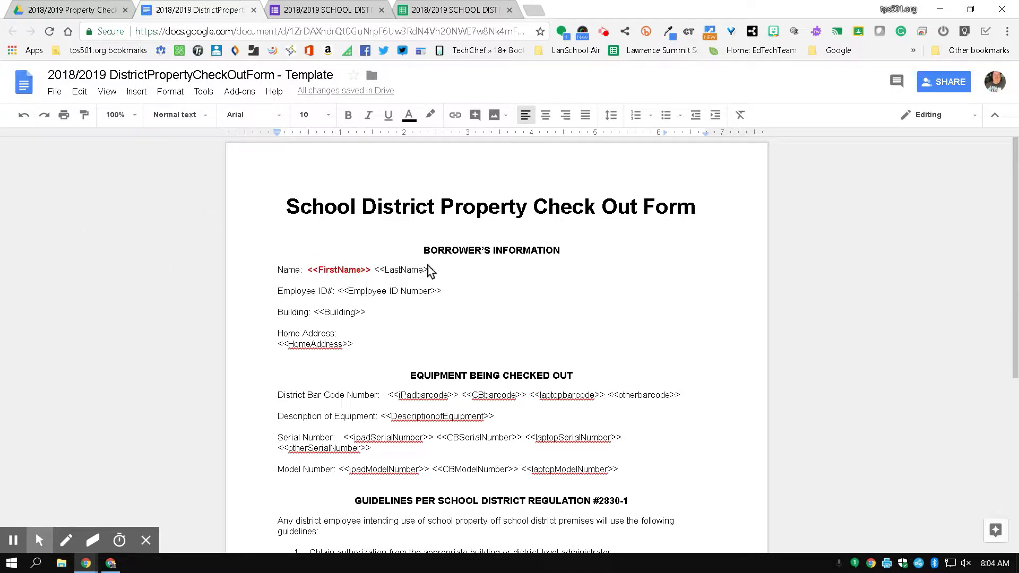
left_click(24, 115)
left_click(24, 114)
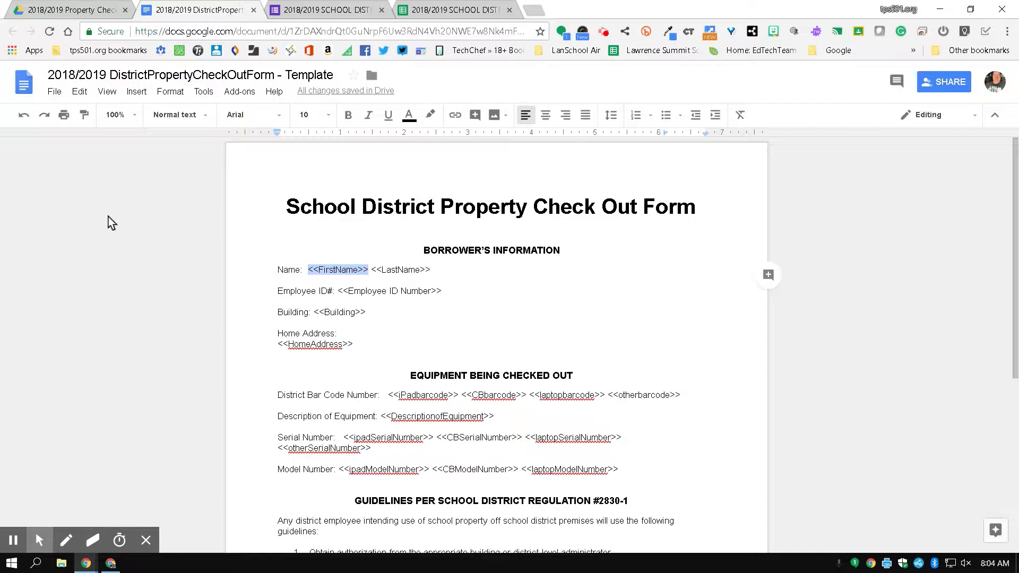
Look over the template once more and return to the responses spreadsheet.
scroll(111, 221, "down", 4)
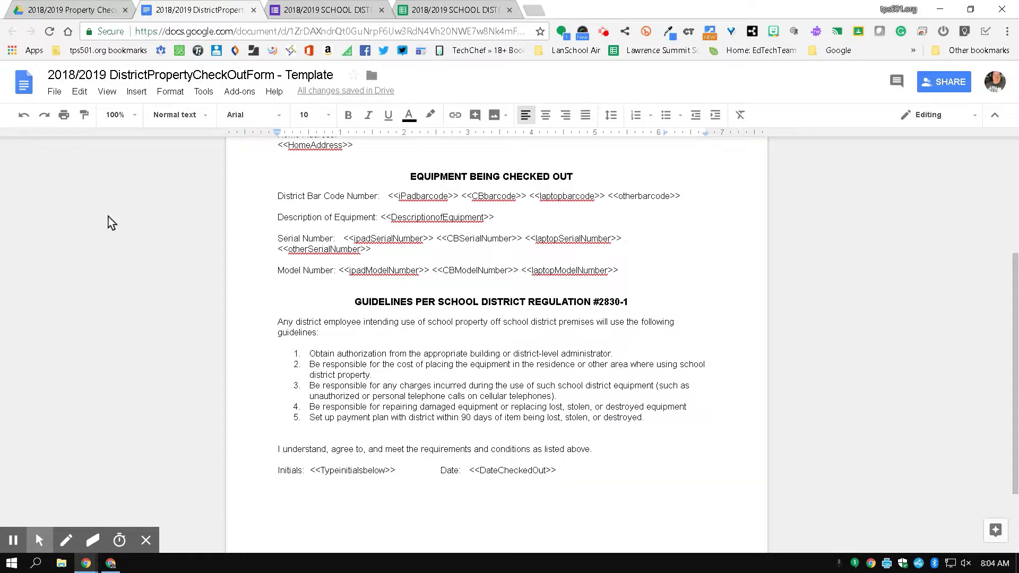
scroll(111, 222, "down", 2)
scroll(110, 221, "up", 3)
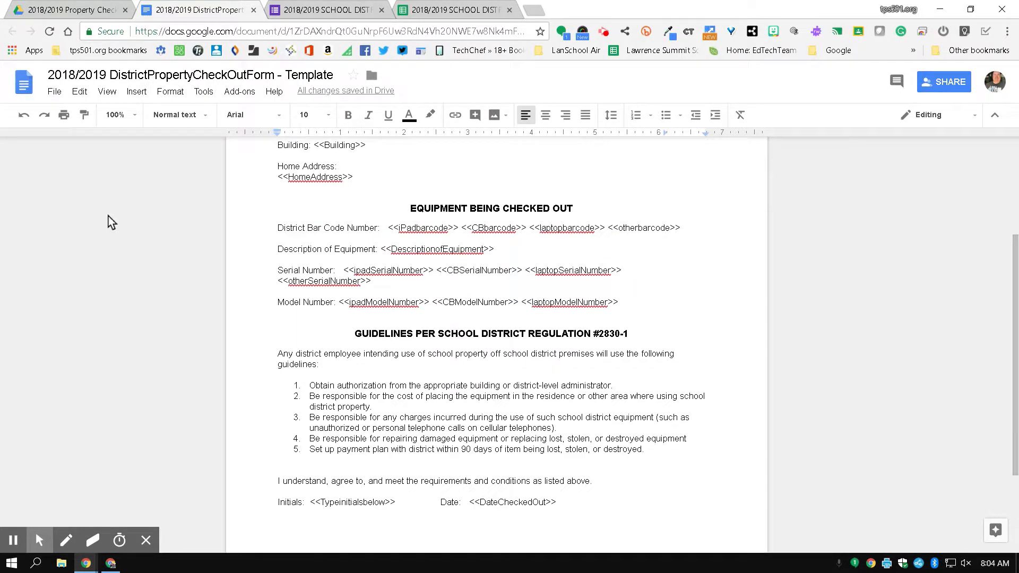
scroll(110, 222, "up", 3)
left_click(455, 9)
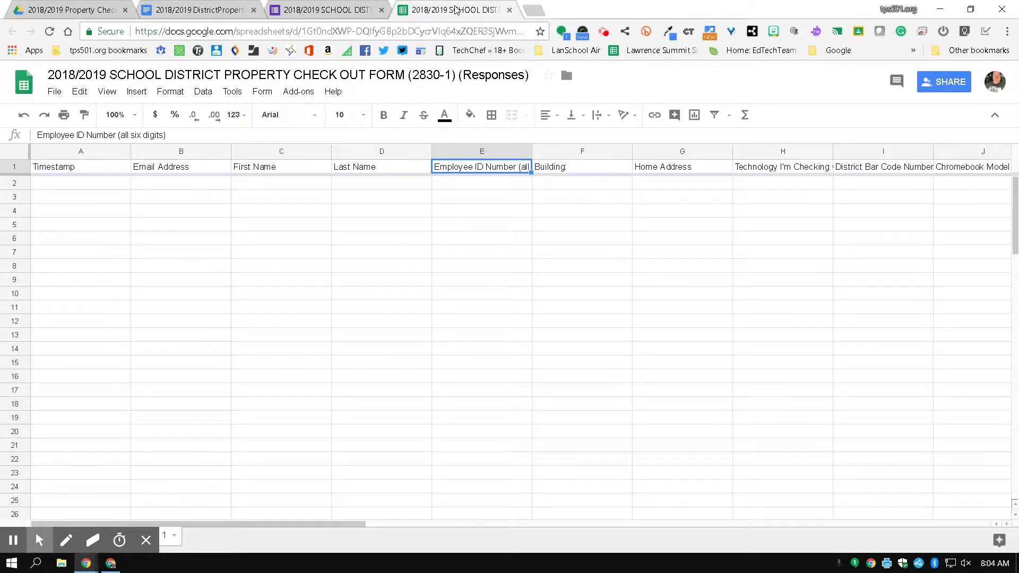
left_click(312, 95)
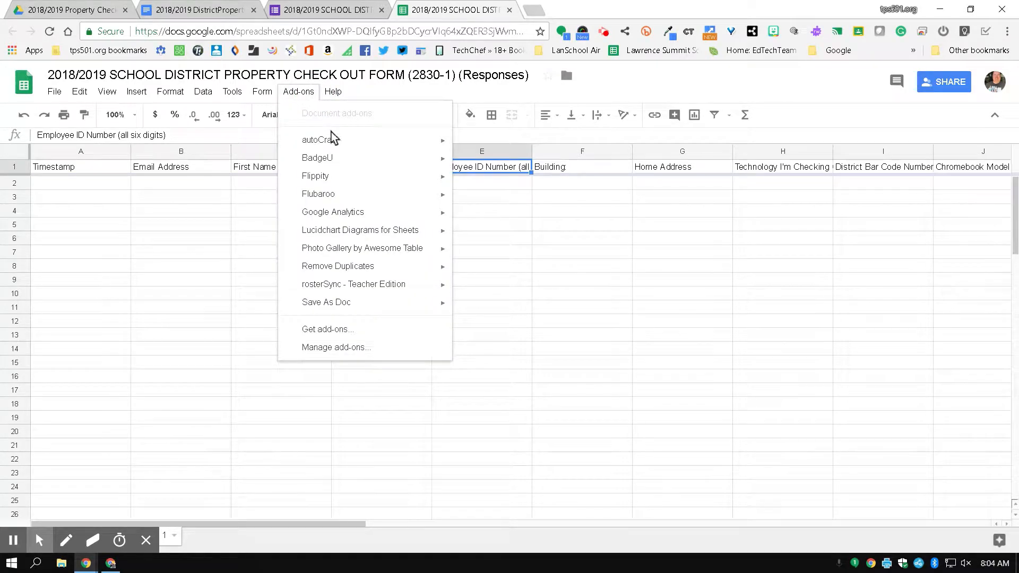
mouse_move(334, 141)
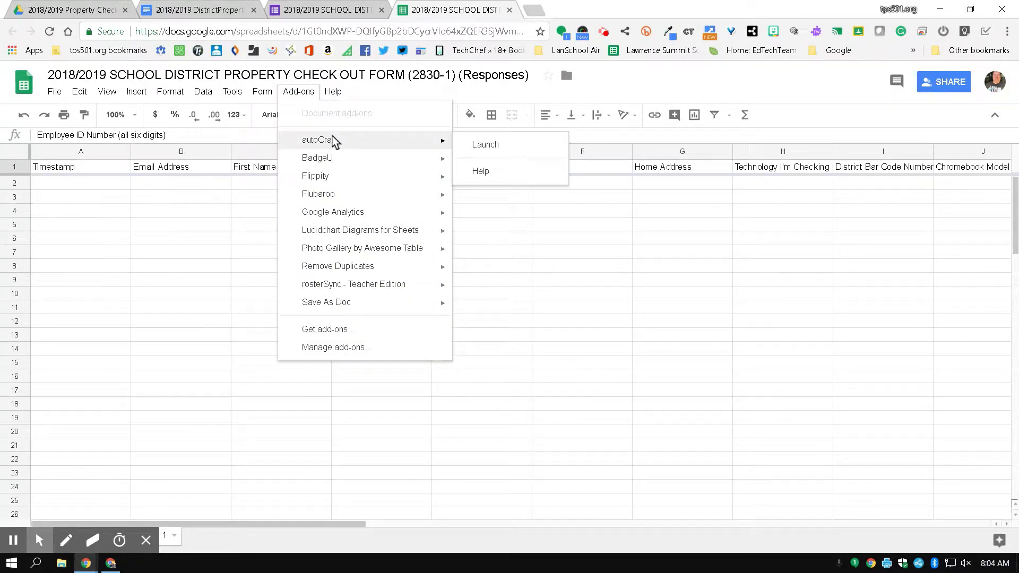
left_click(320, 333)
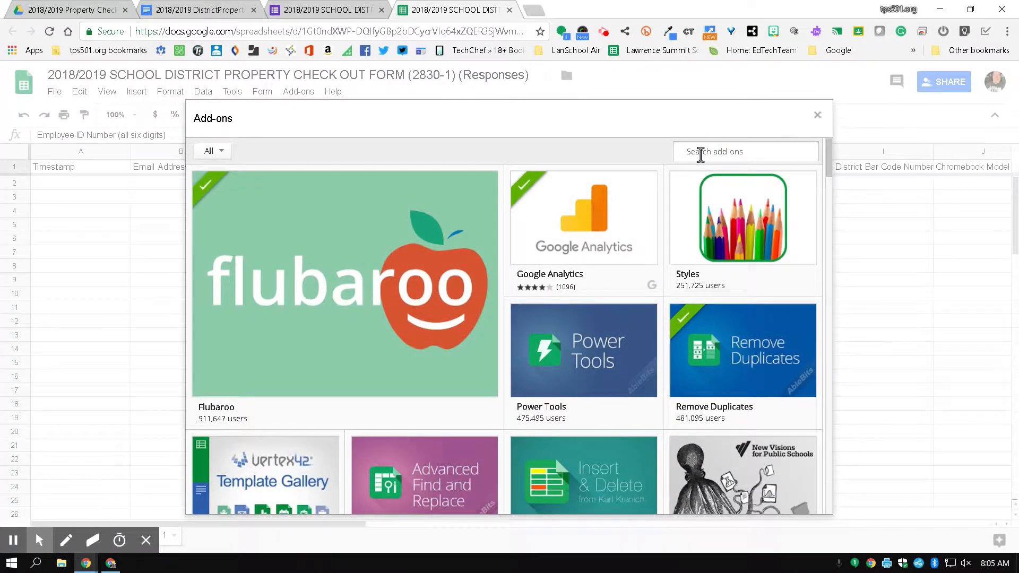
type("autocrat")
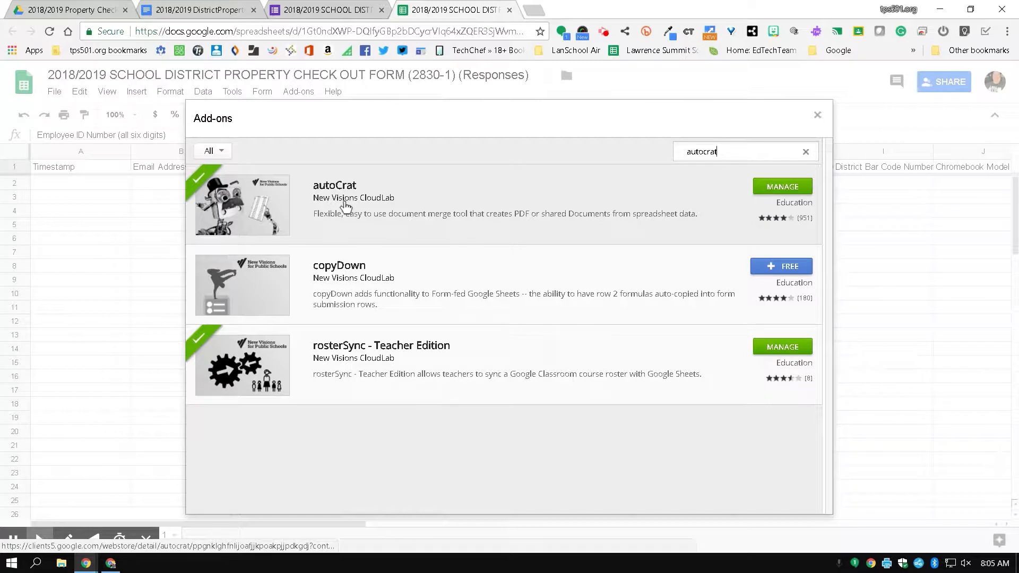
left_click(817, 115)
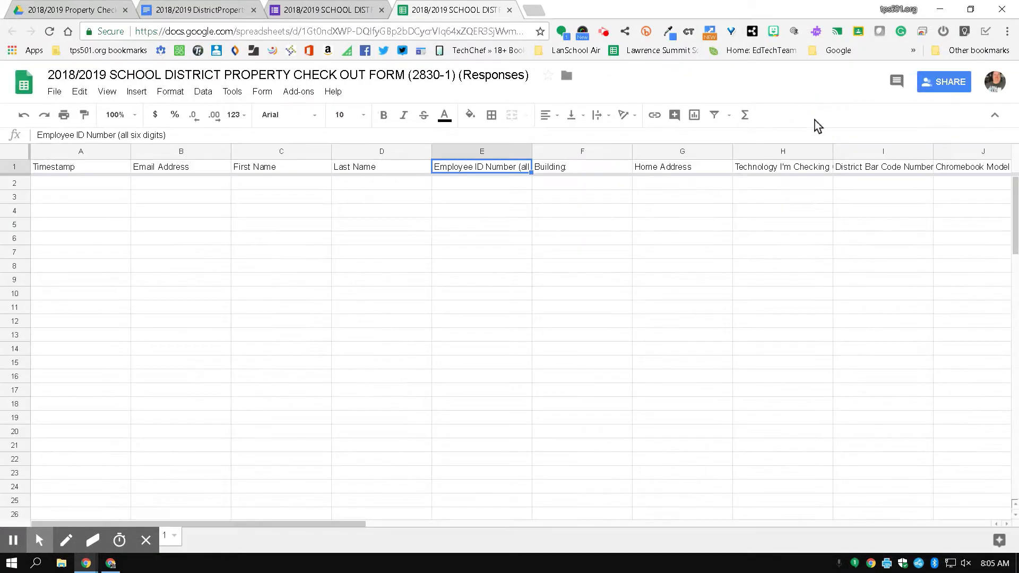
Launch autoCrat from the Add-ons menu and start a new merge job.
left_click(305, 98)
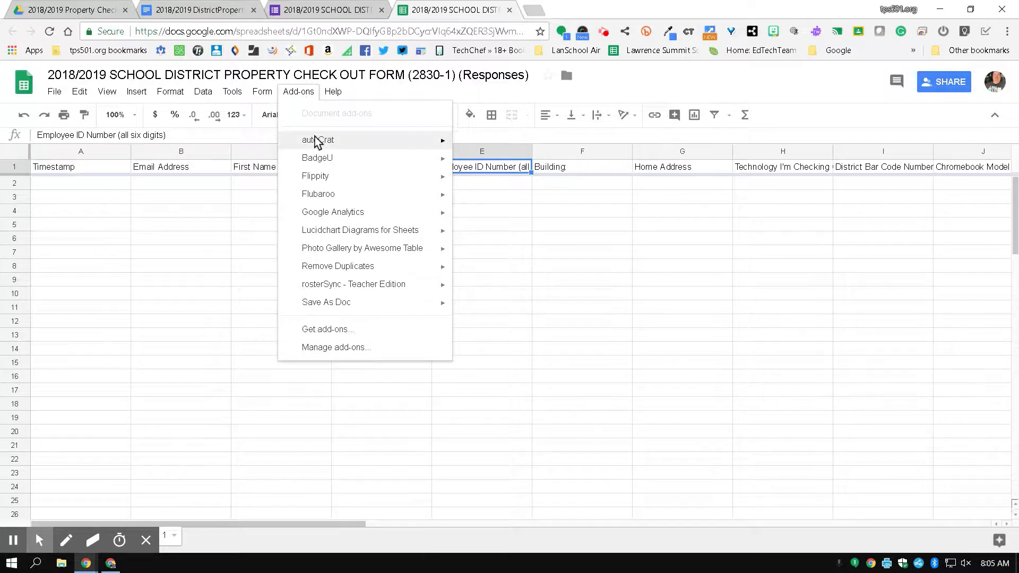
mouse_move(437, 149)
left_click(474, 145)
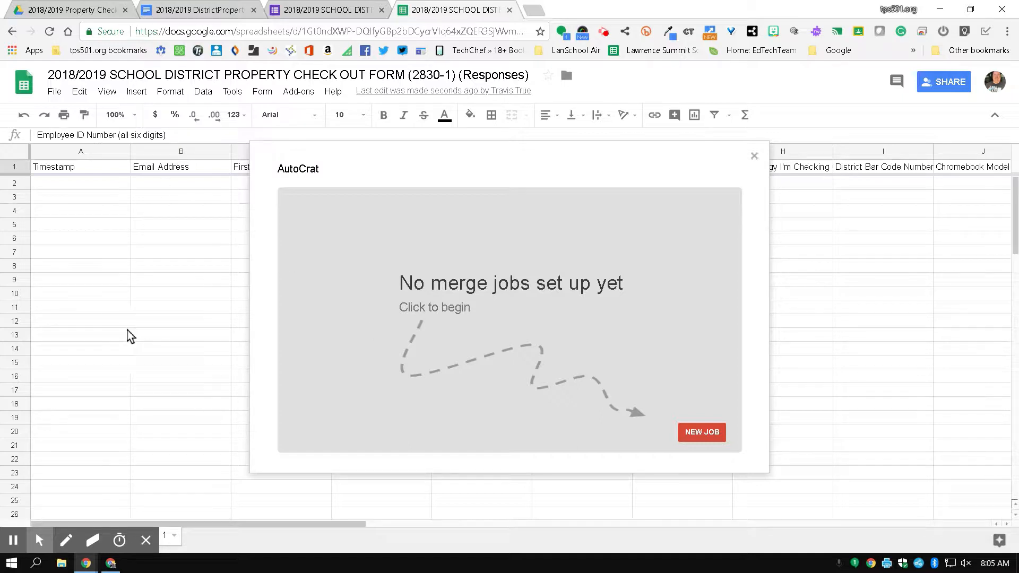
left_click(698, 435)
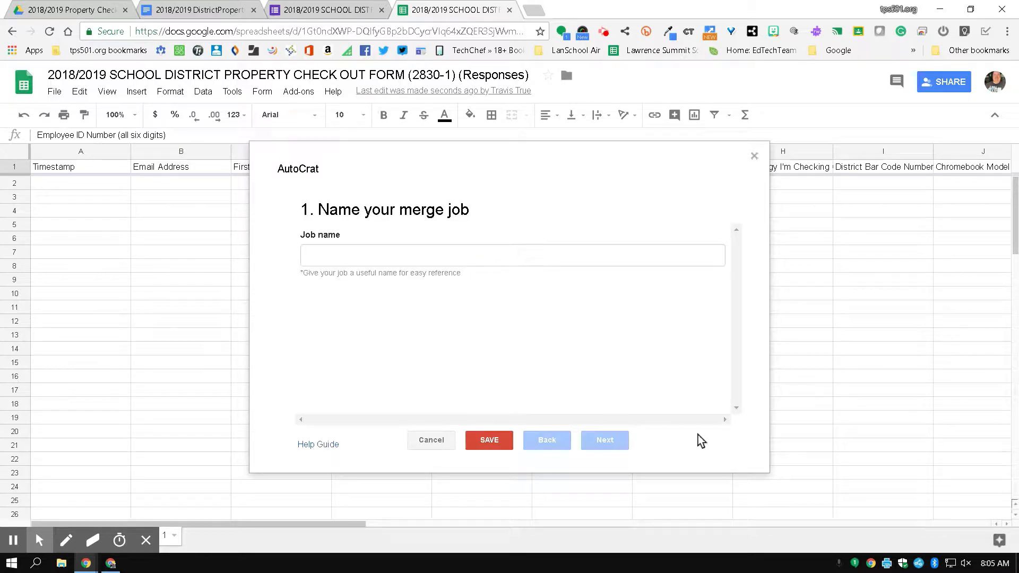
Name the merge job '2018/2019 Property Checkout From' and continue to template selection.
left_click(578, 260)
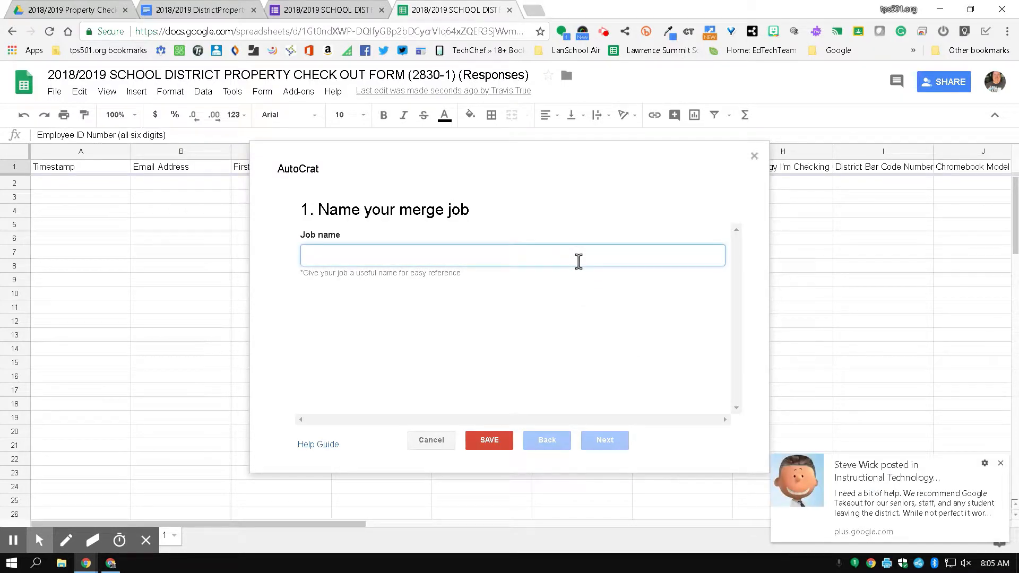
type("2018")
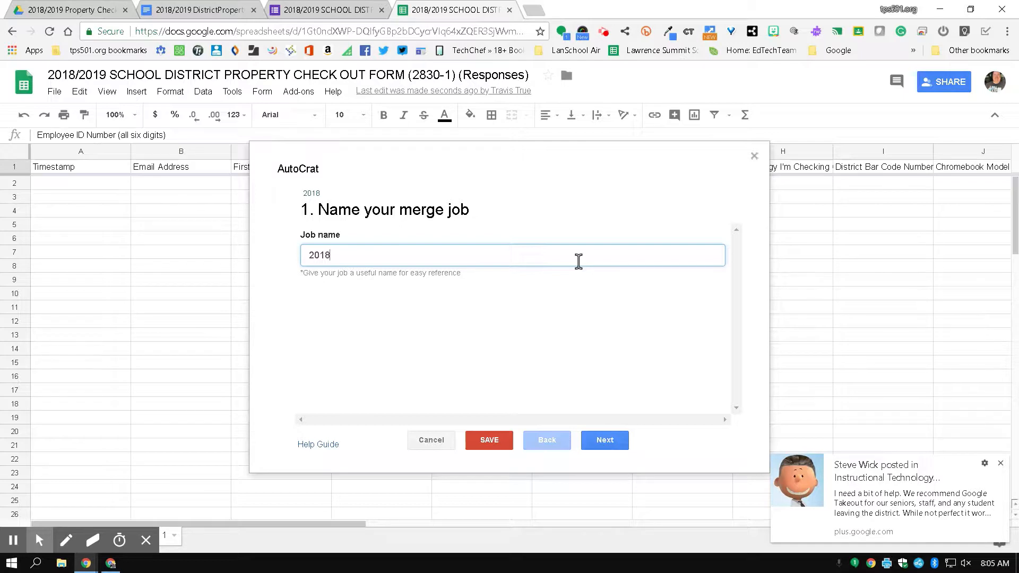
left_click(1001, 463)
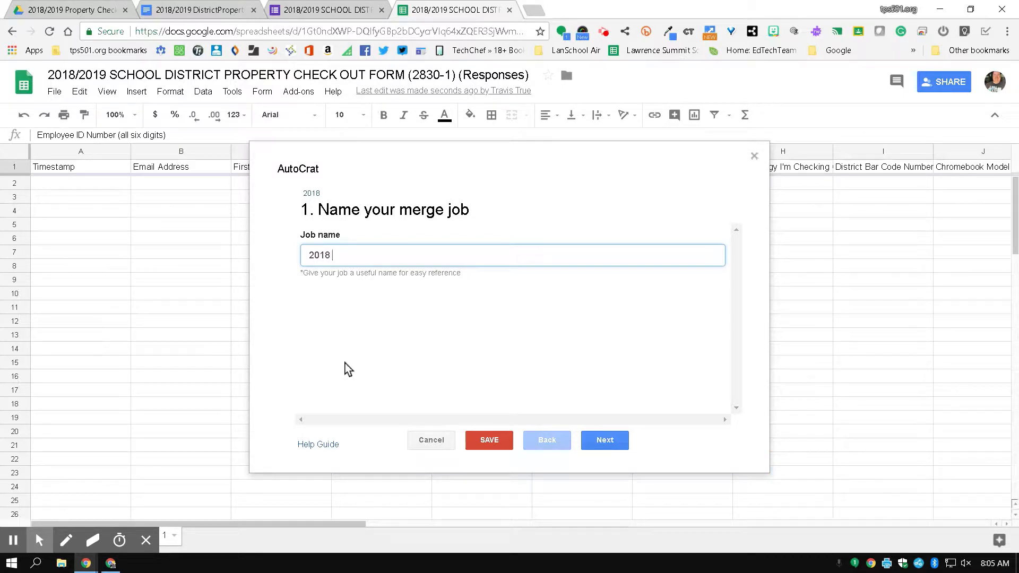
type("/2019 Property Ch")
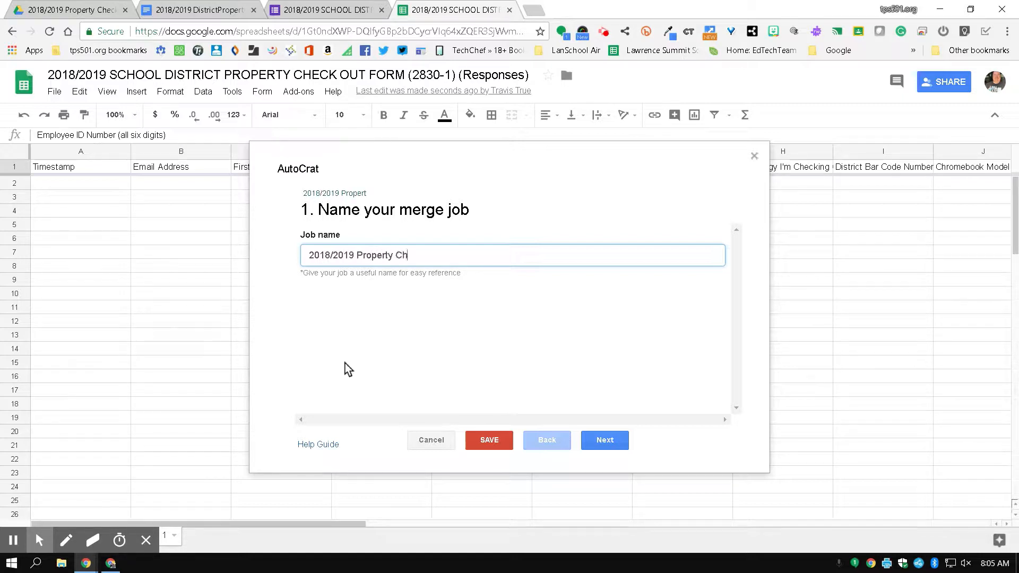
type("eckout form")
key("BackSpace")
key("BackSpace")
type("From")
left_click(607, 446)
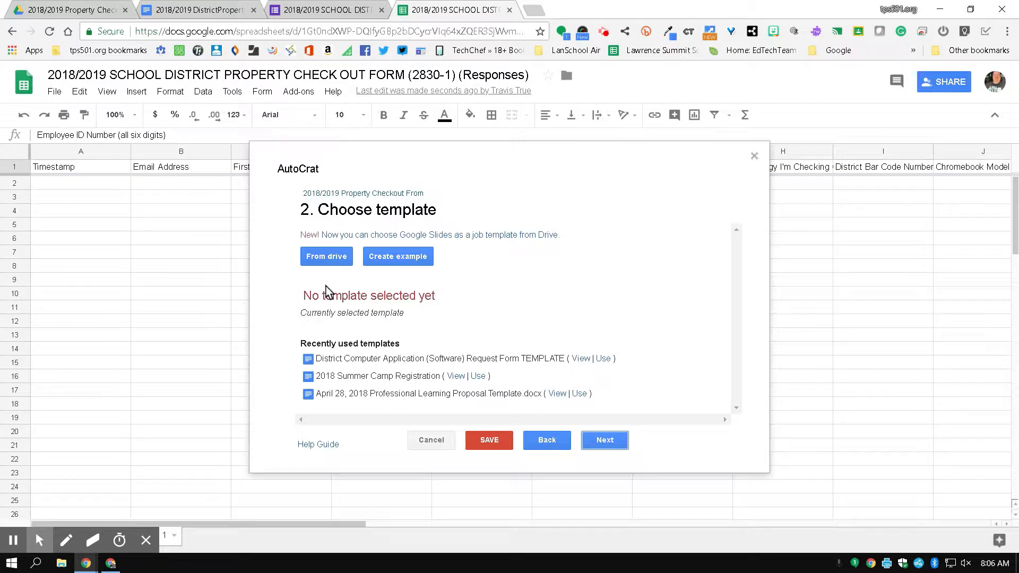
Choose '2018/2019 DistrictPropertyCheckOutForm - Template' from Drive as the job's template.
left_click(344, 266)
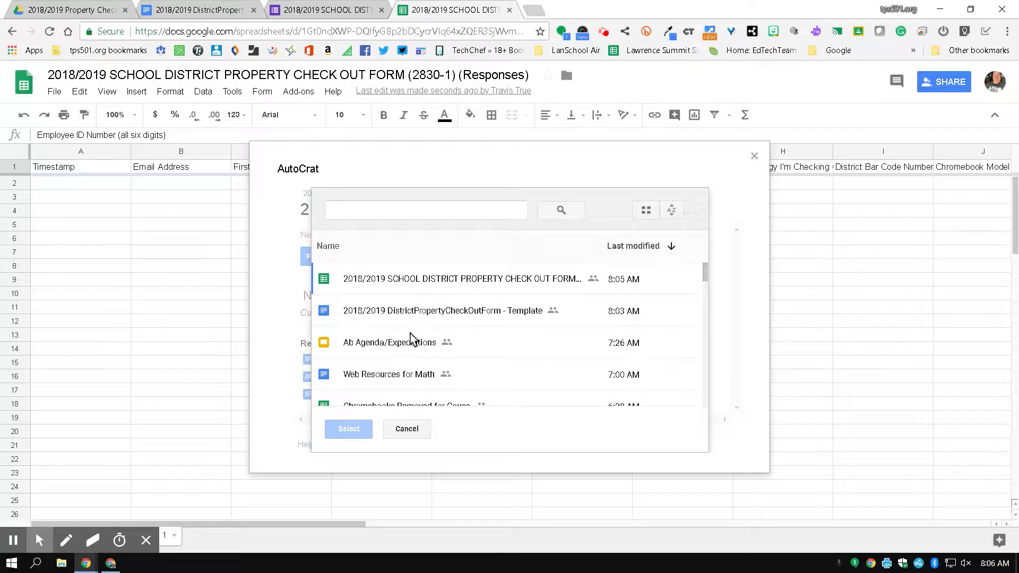
left_click(527, 320)
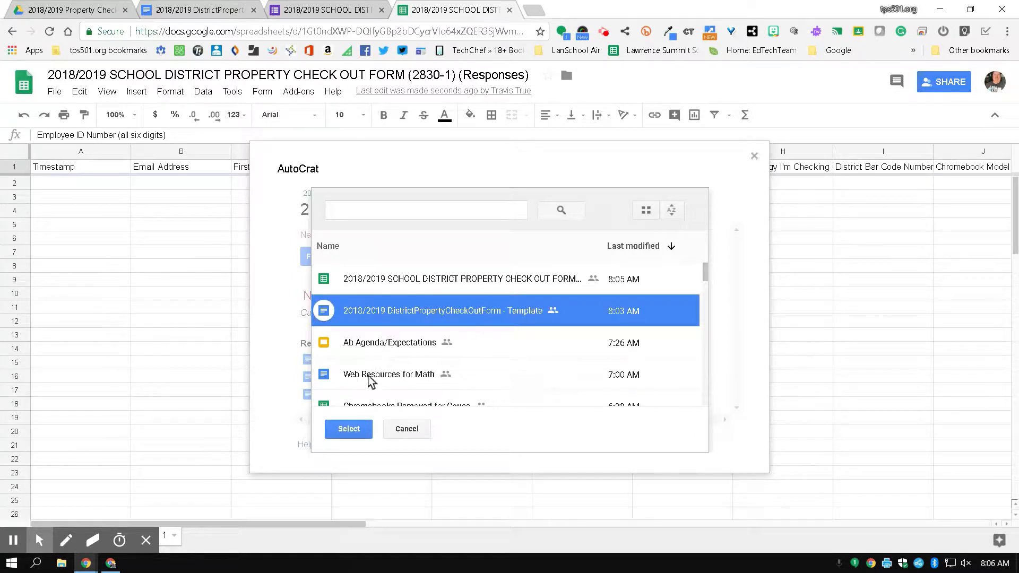
left_click(349, 430)
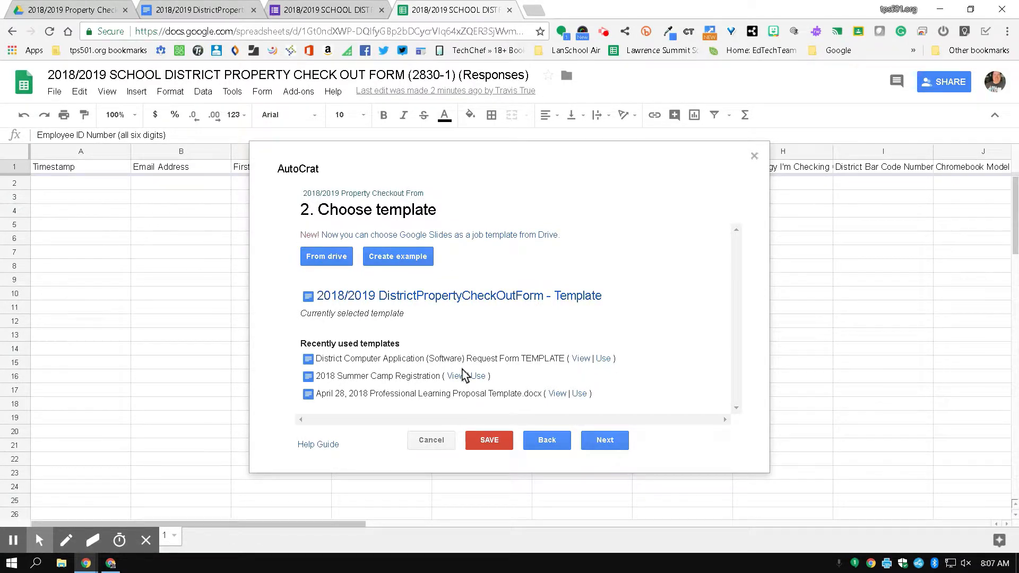
left_click(609, 442)
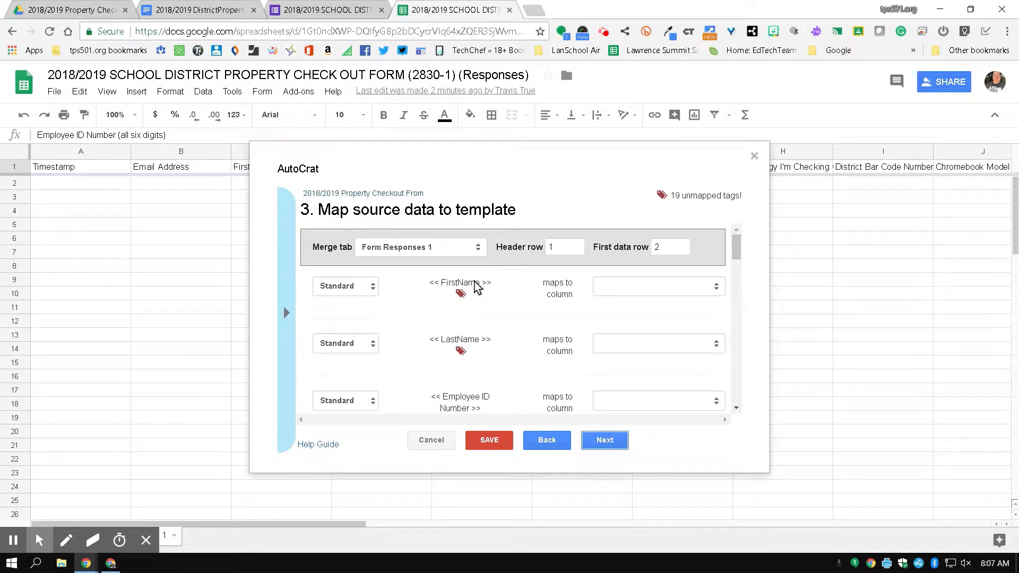
Map FirstName to First Name and LastName to Last Name, checking the source sheet.
left_click(604, 288)
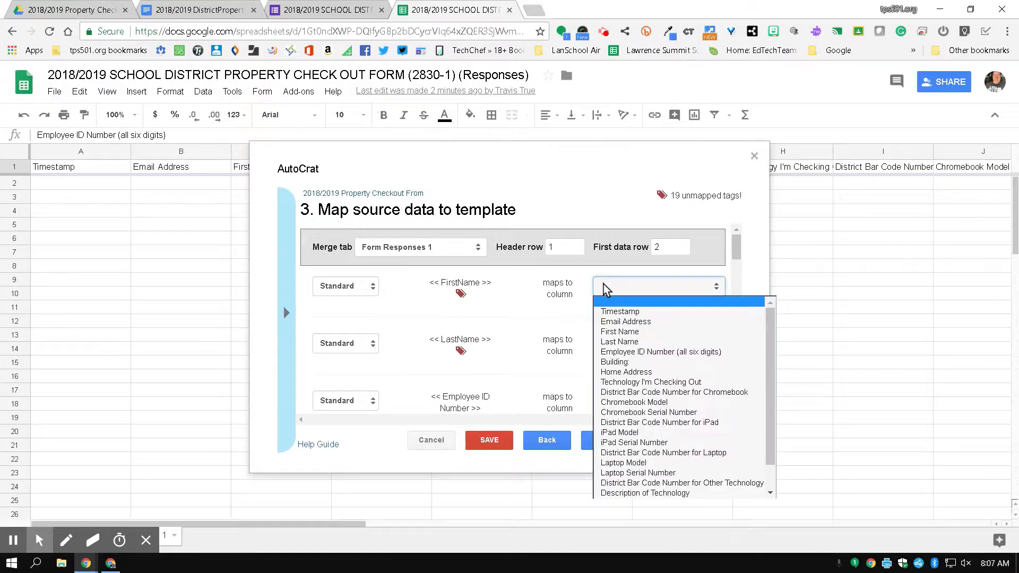
left_click(621, 332)
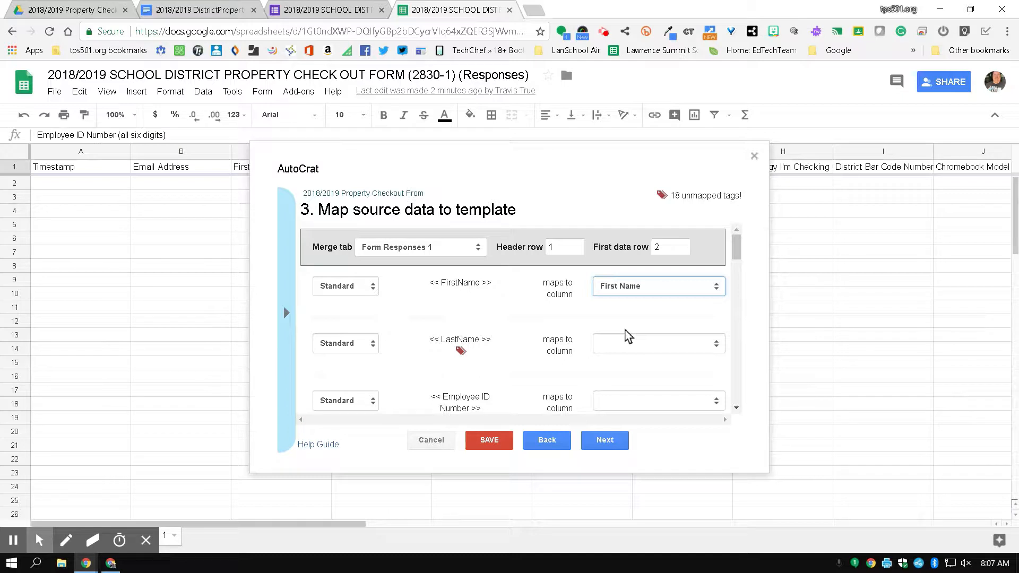
left_click(629, 289)
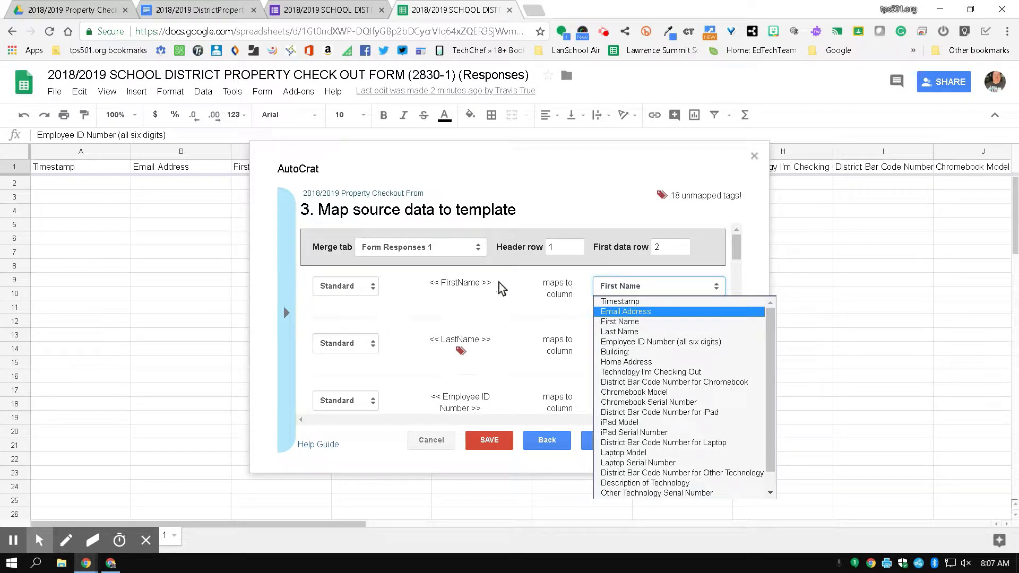
left_click(502, 288)
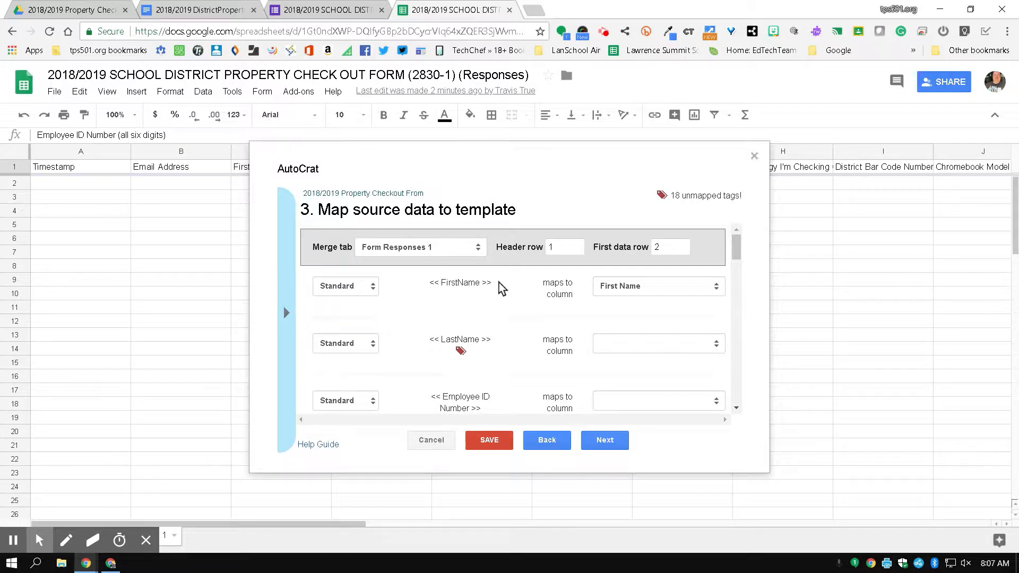
left_click(615, 353)
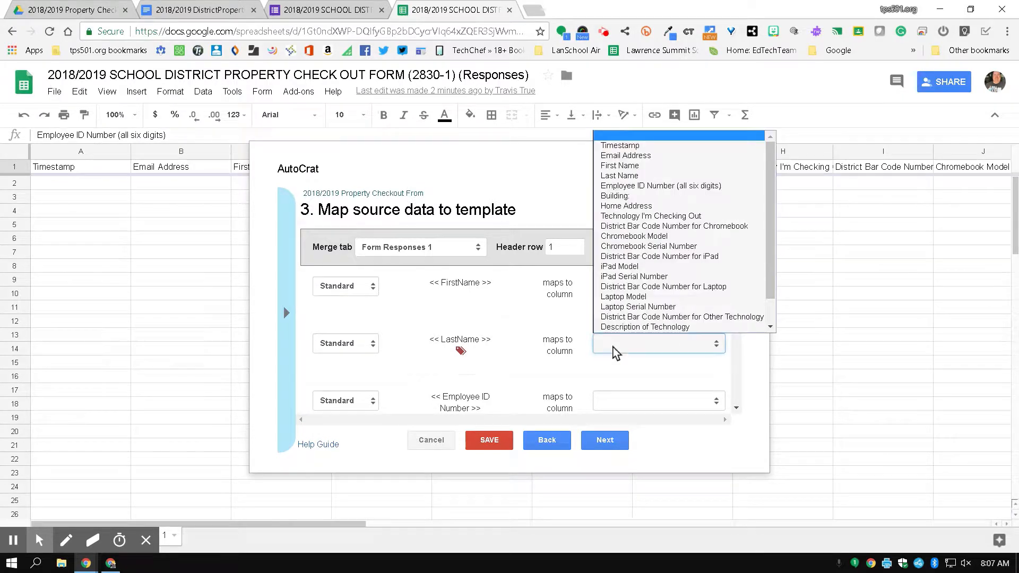
left_click(629, 176)
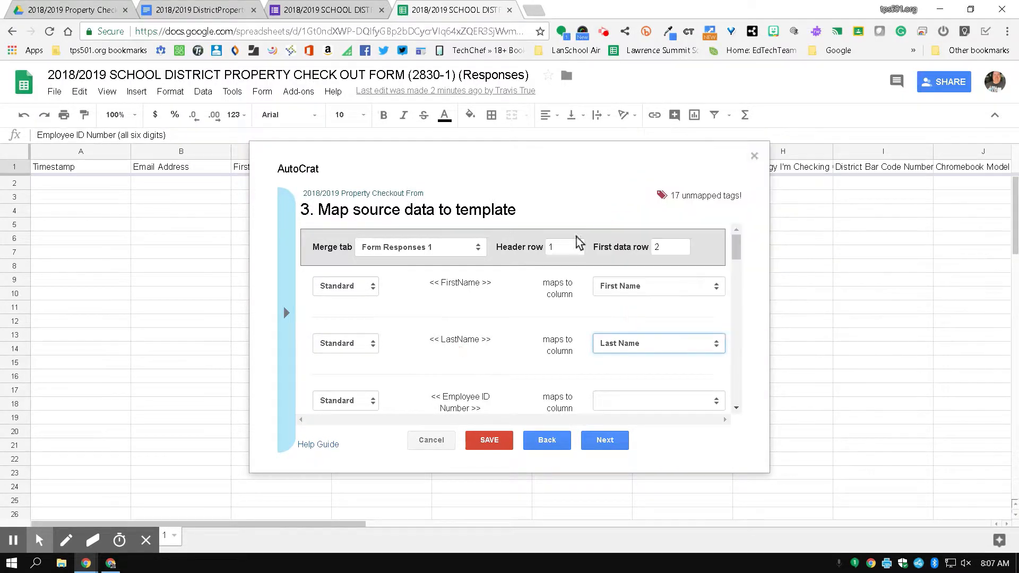
left_click(478, 250)
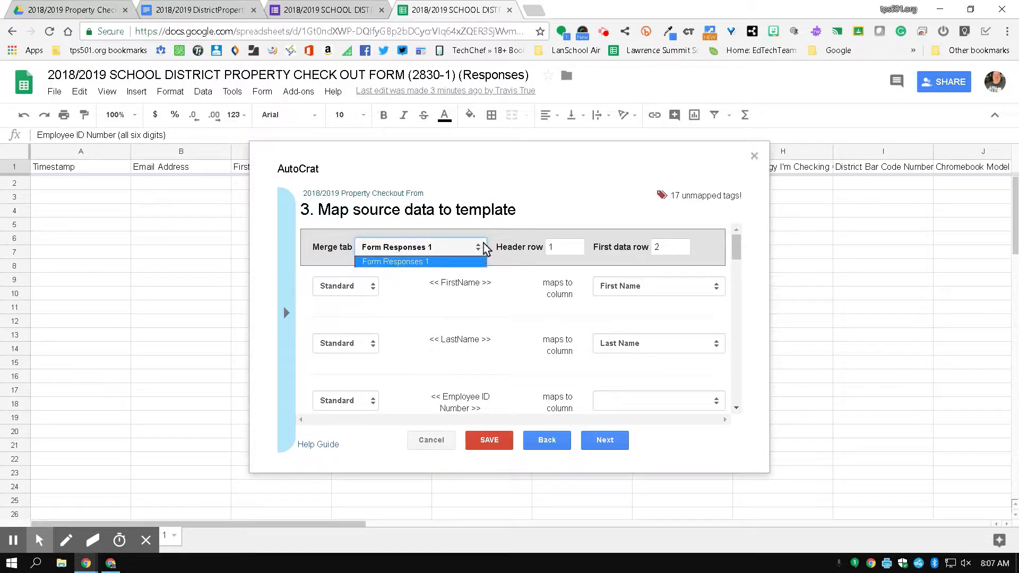
left_click(536, 237)
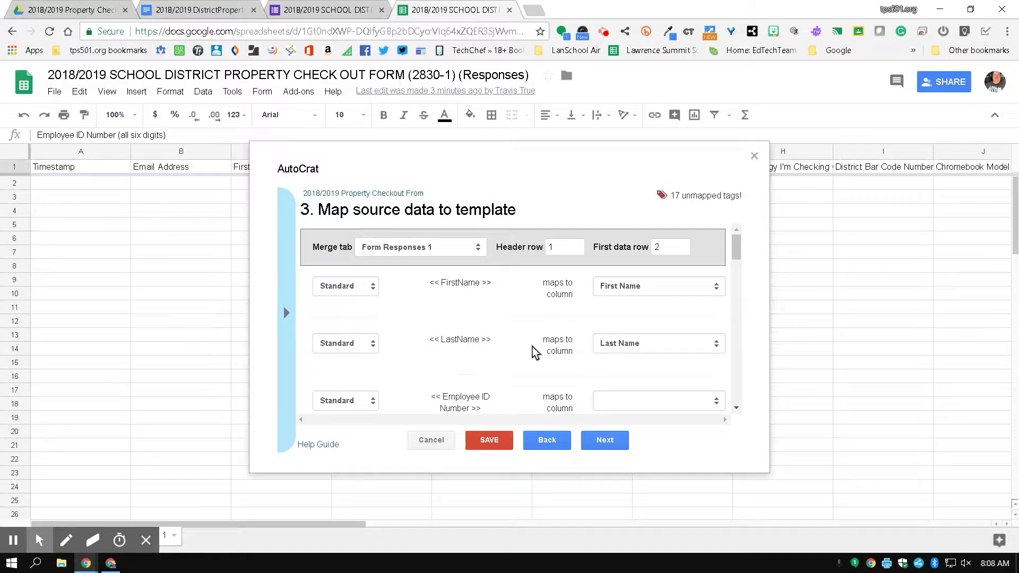
Map DateCheckedOut to Date Checked Out and advance to the file settings step.
scroll(534, 352, "down", 1)
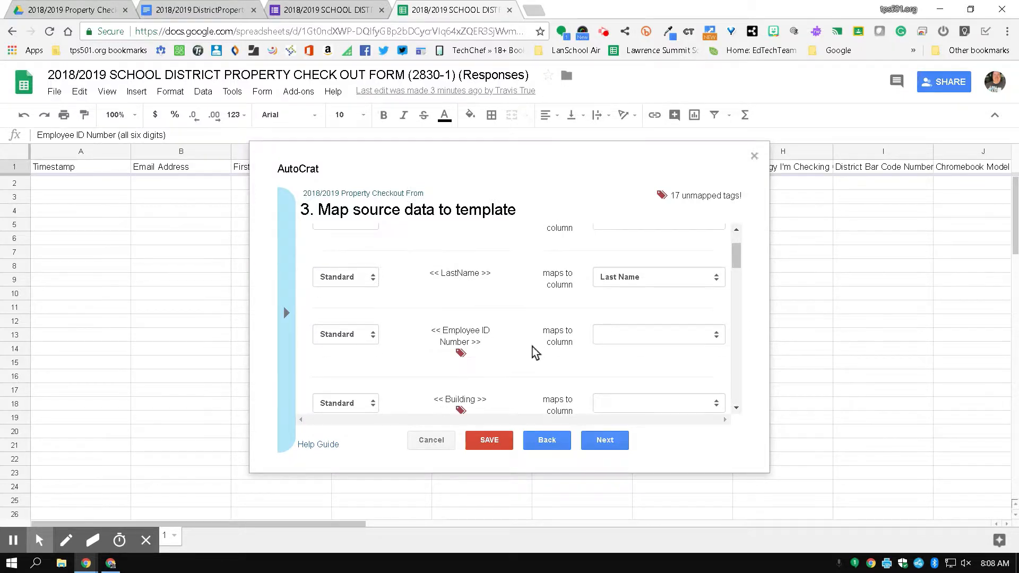
left_click(605, 334)
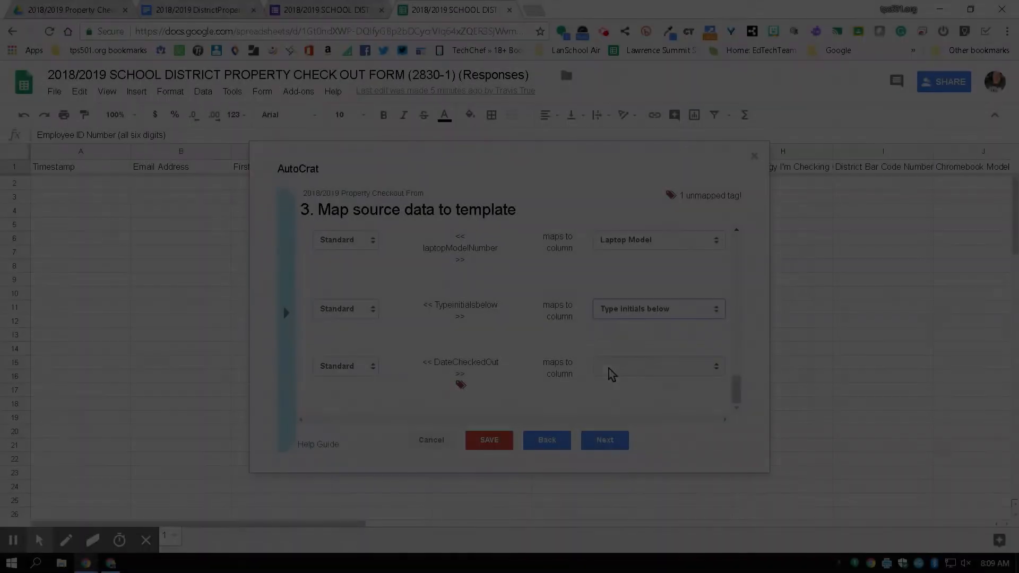
left_click(613, 366)
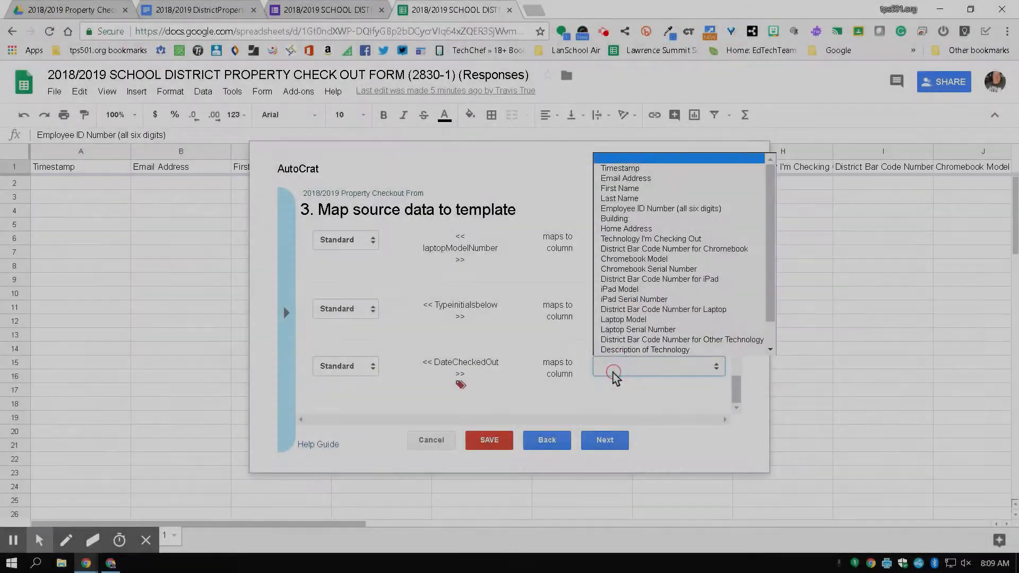
scroll(614, 350, "down", 1)
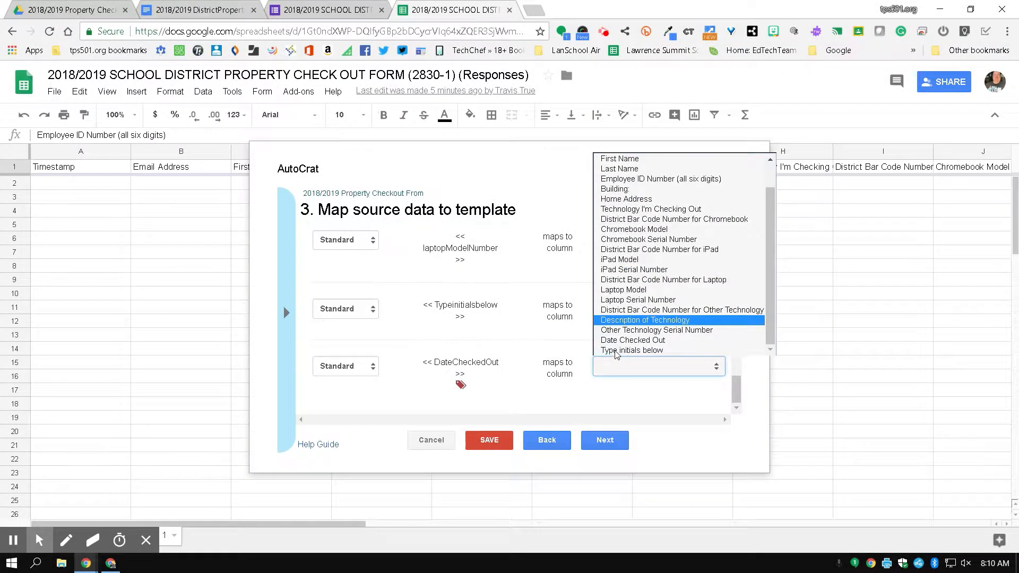
left_click(618, 340)
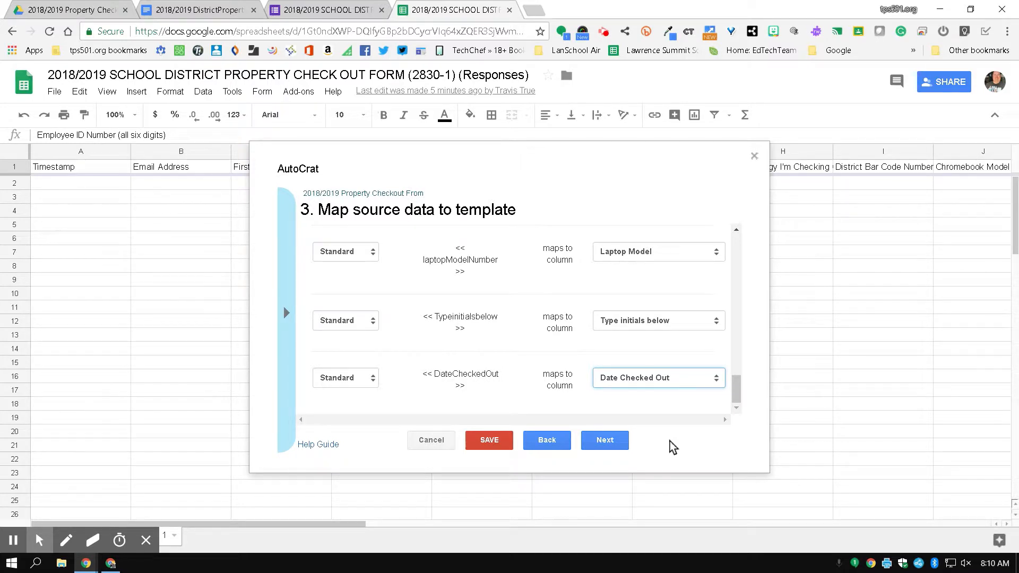
left_click(621, 445)
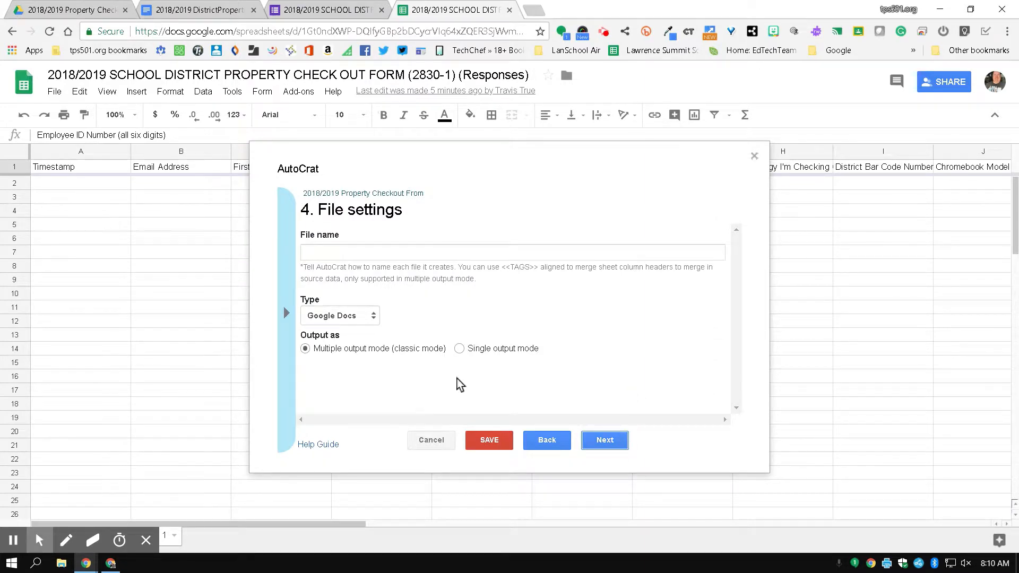
left_click(174, 10)
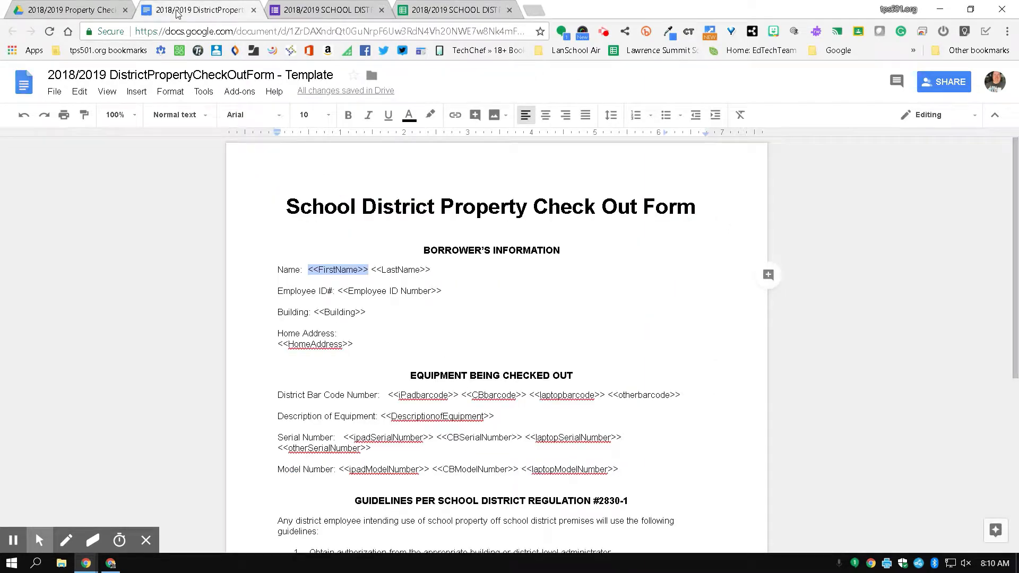
Review the template down to the District Bar Code Number tags like <<IPadbarcode>>.
scroll(274, 367, "down", 1)
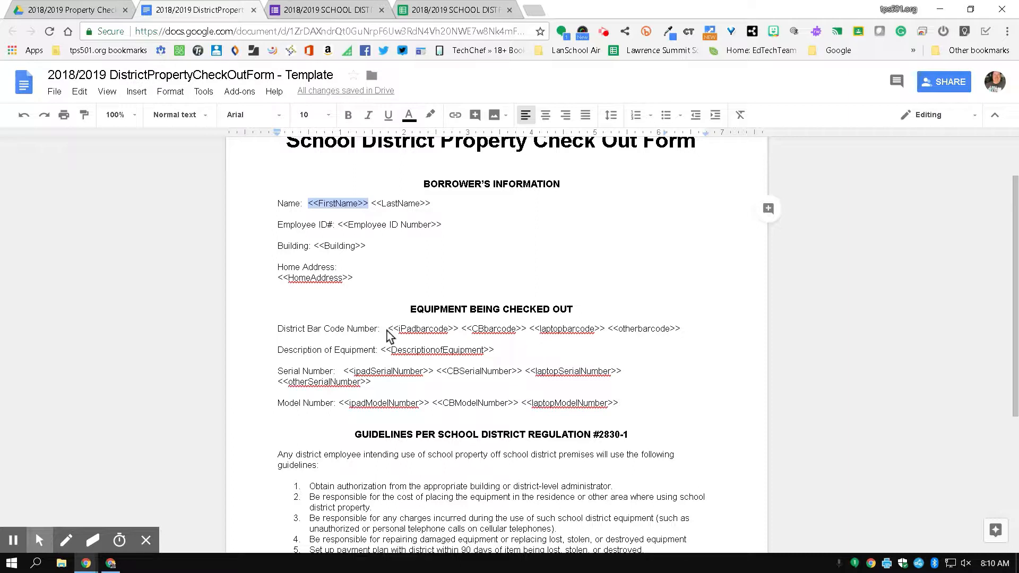
left_click(168, 393)
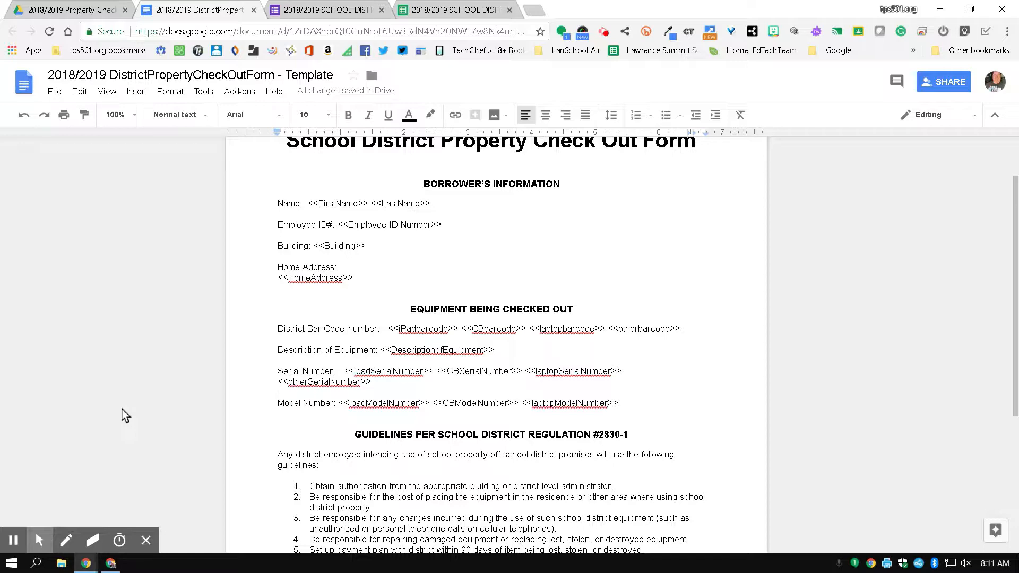
Back in the spreadsheet, enter '2018/2019 Property Checkout' as autoCrat's merged file name.
left_click(442, 14)
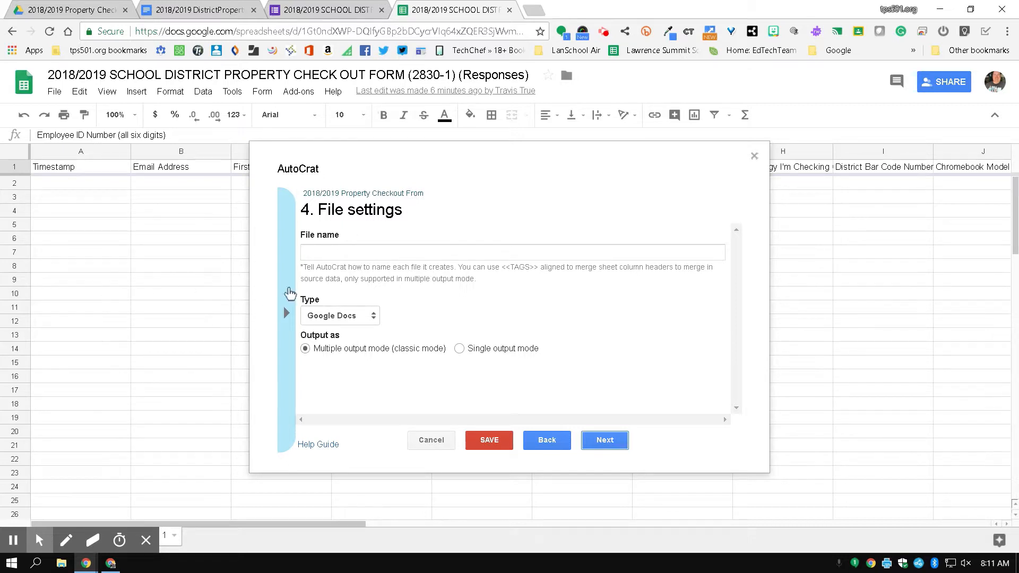
left_click(314, 253)
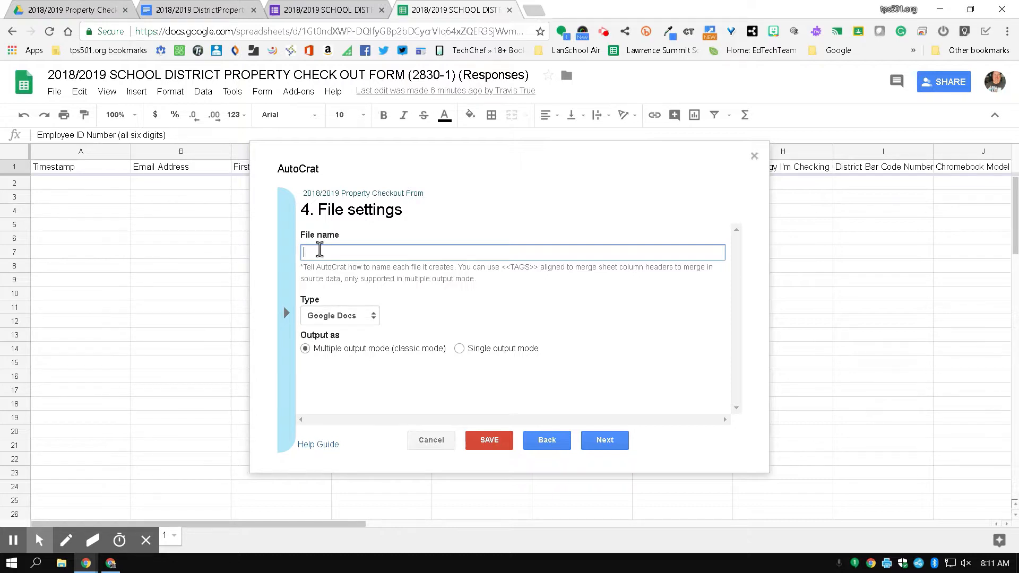
type("2018/20")
key("BackSpace")
type("erty Checkout")
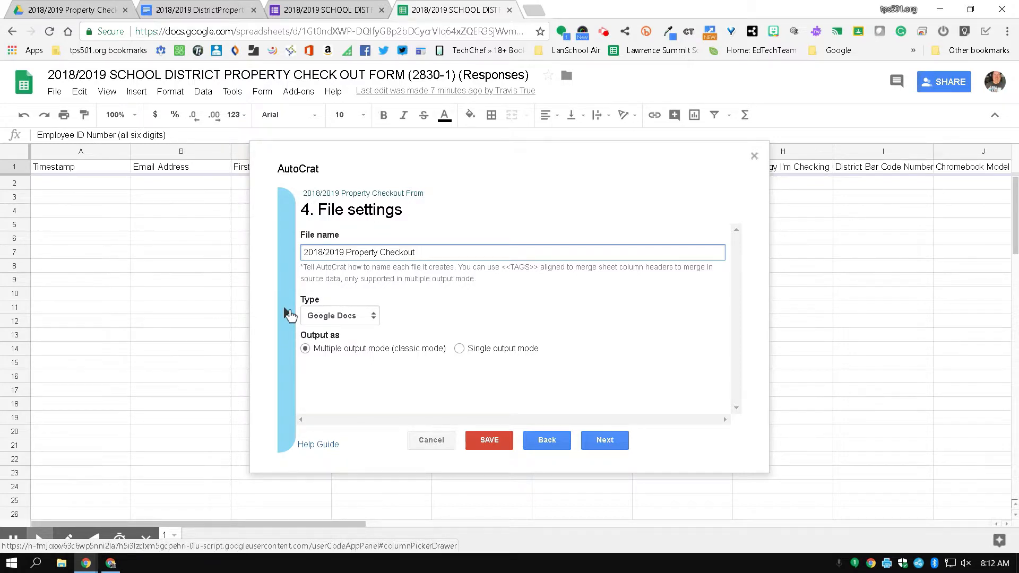
Add the <<First Name>> and <<Last Name>> merge tags to the output file name.
left_click(290, 314)
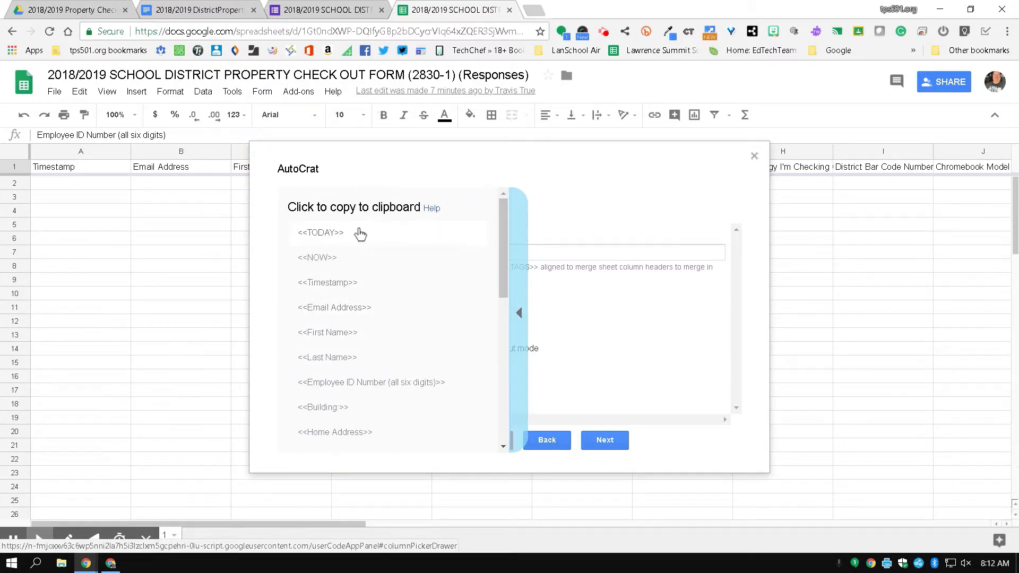
mouse_move(503, 219)
left_mouse_down()
mouse_move(515, 380)
mouse_move(498, 209)
left_mouse_up()
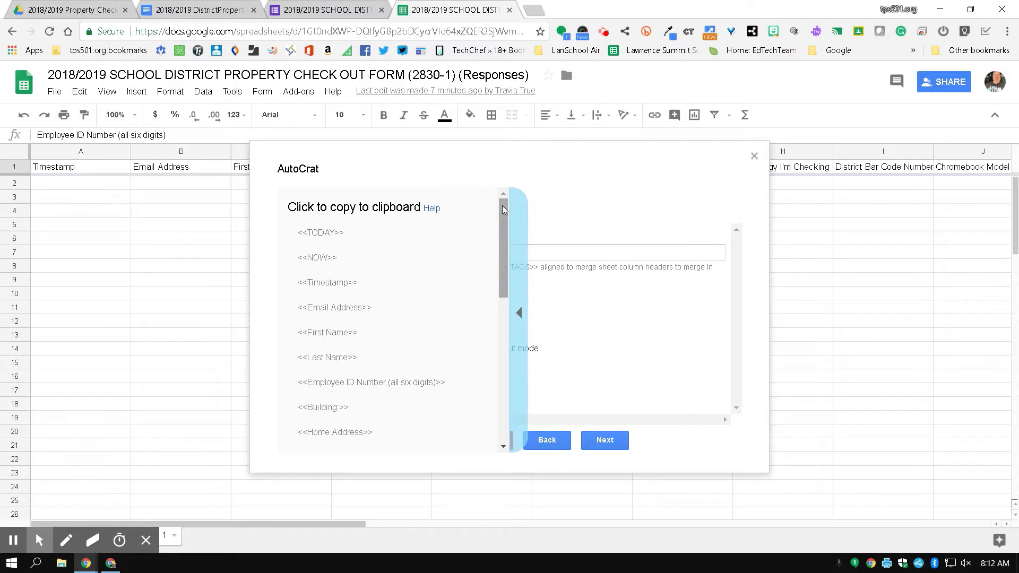
left_click(332, 334)
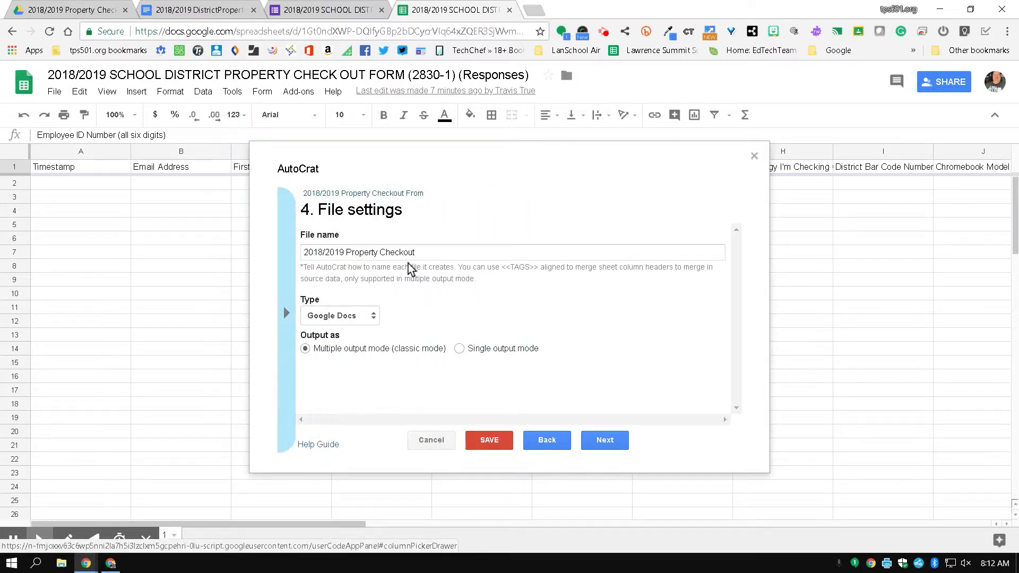
left_click(423, 253)
right_click(423, 252)
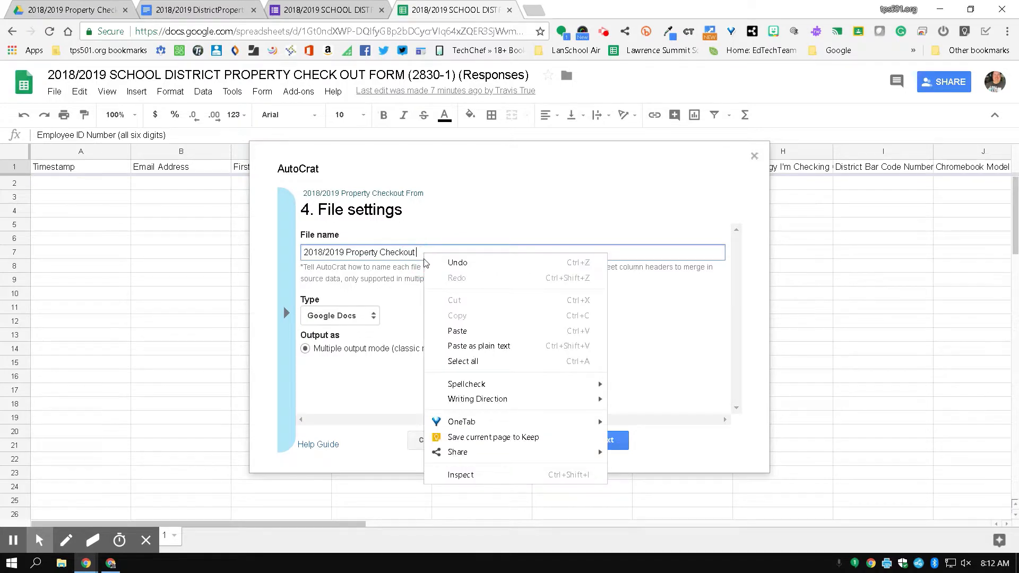
left_click(457, 332)
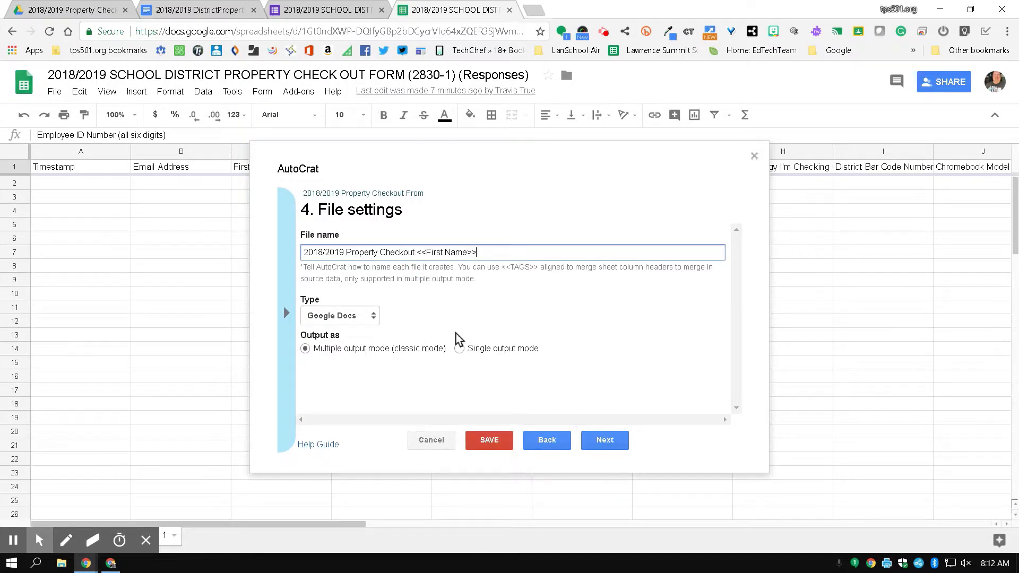
left_click(286, 316)
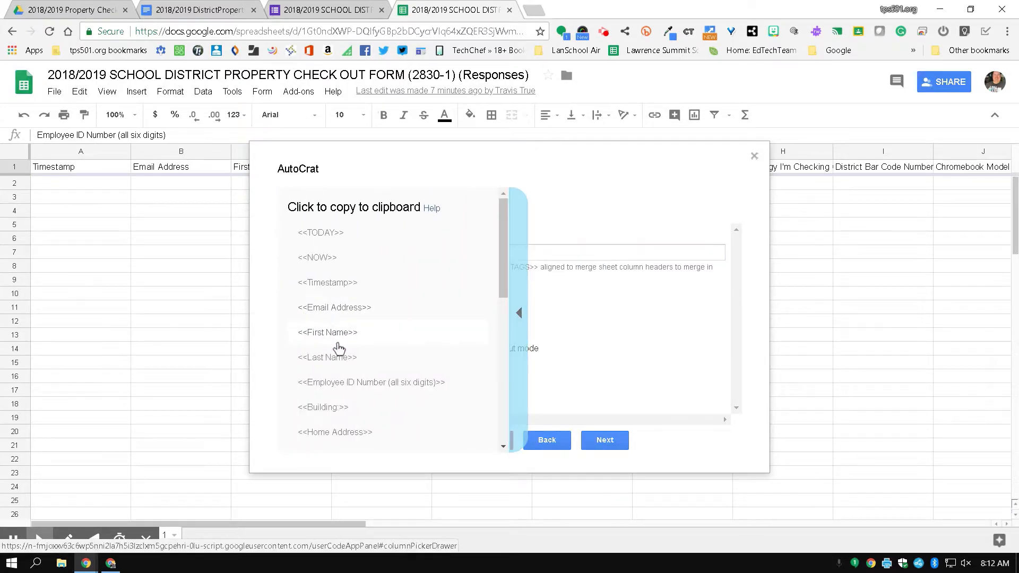
left_click(333, 358)
left_click(490, 253)
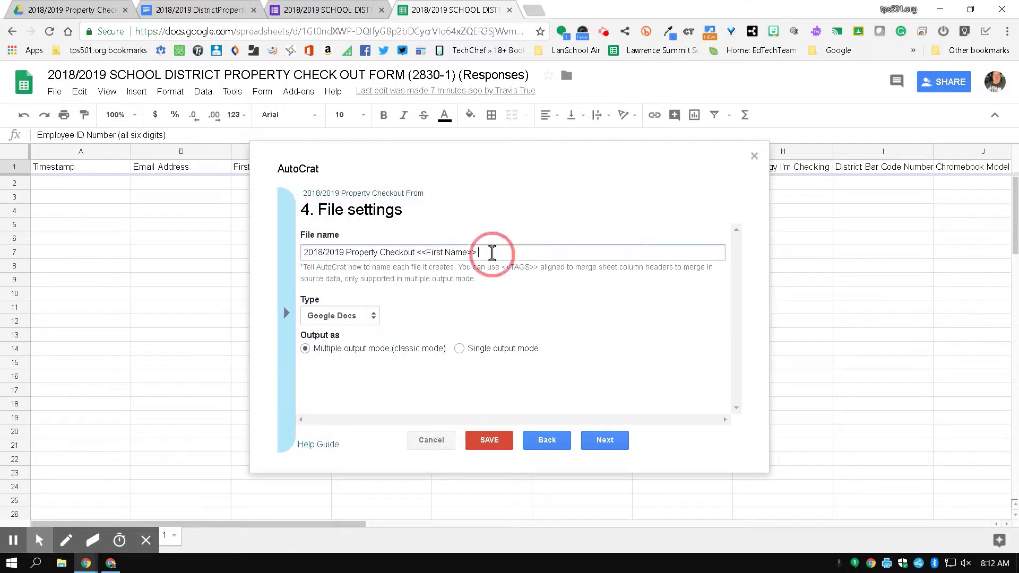
right_click(492, 252)
left_click(508, 331)
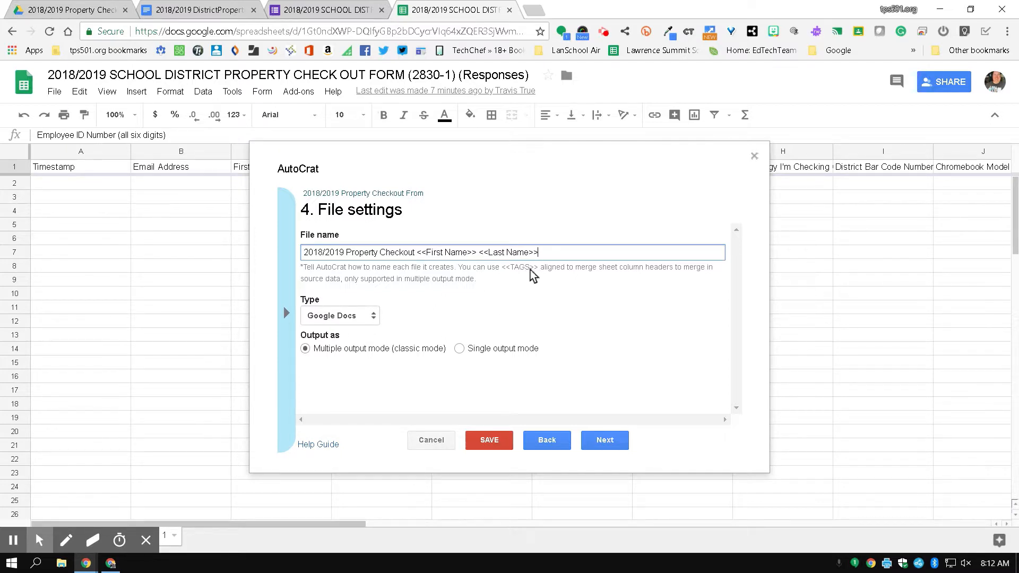
Set the merged file type to PDF and continue to the destination folder step.
left_click(287, 313)
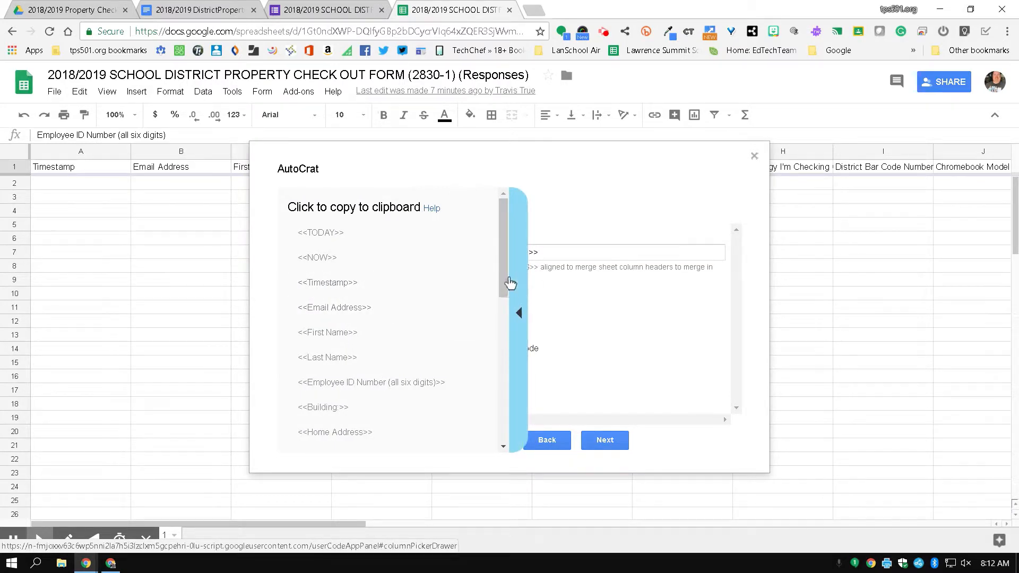
left_click_drag(500, 291, 501, 444)
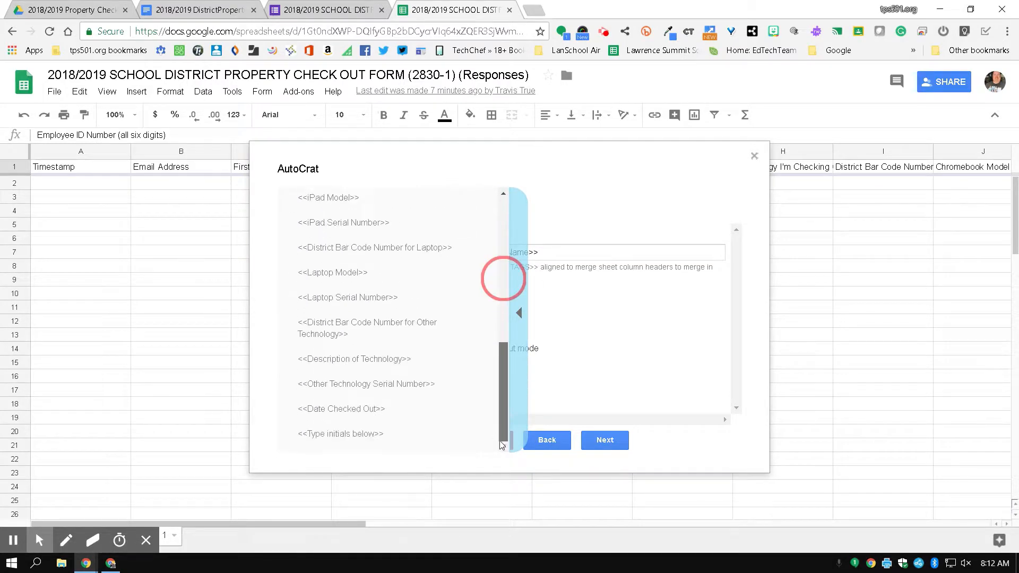
left_click(521, 313)
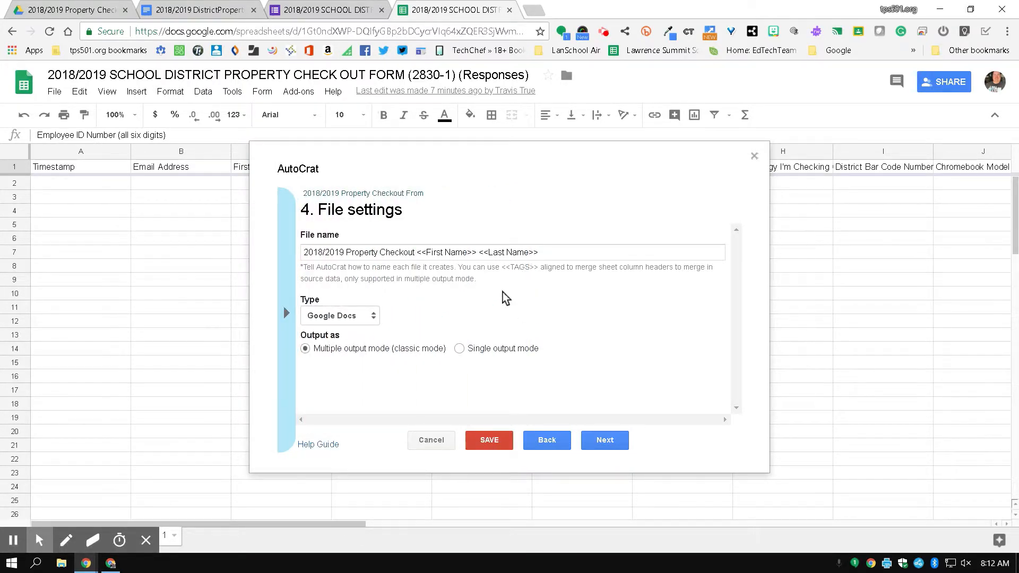
left_click(320, 317)
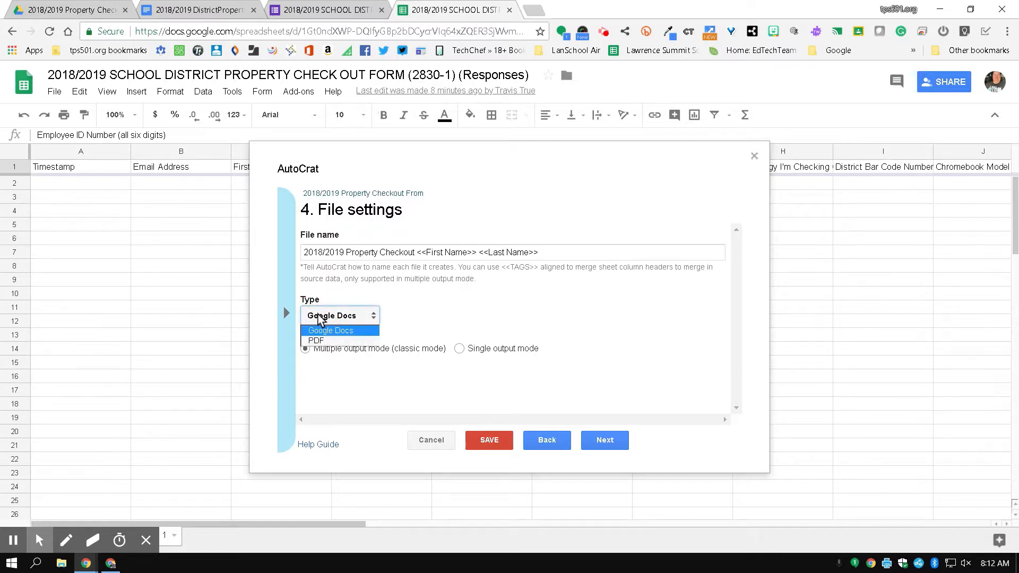
left_click(316, 341)
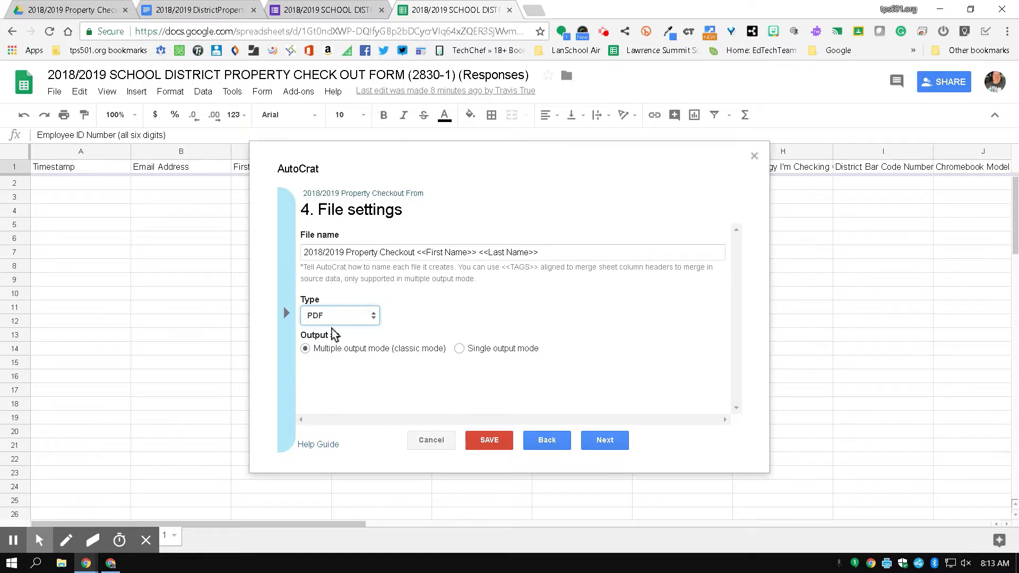
left_click(607, 447)
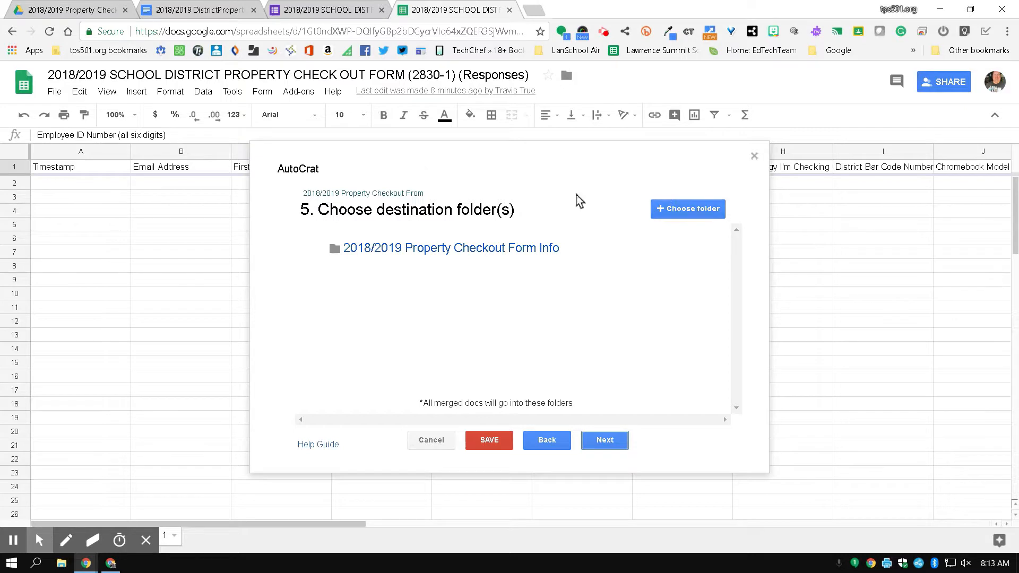
In Drive, create a 'Form Responses' folder inside 2018/2019 Property Checkout Form Info.
left_click(76, 11)
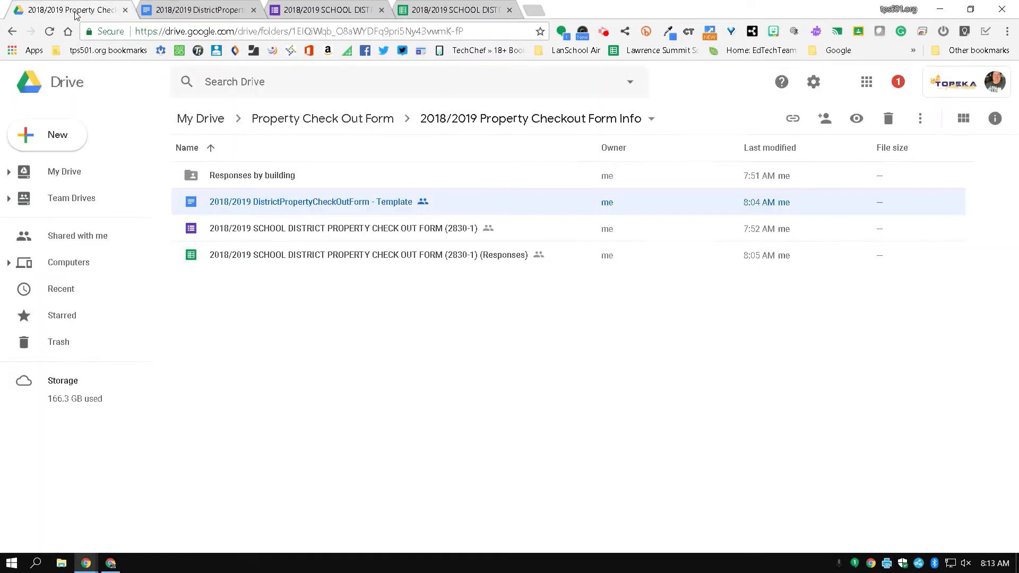
left_click(74, 142)
left_click(62, 140)
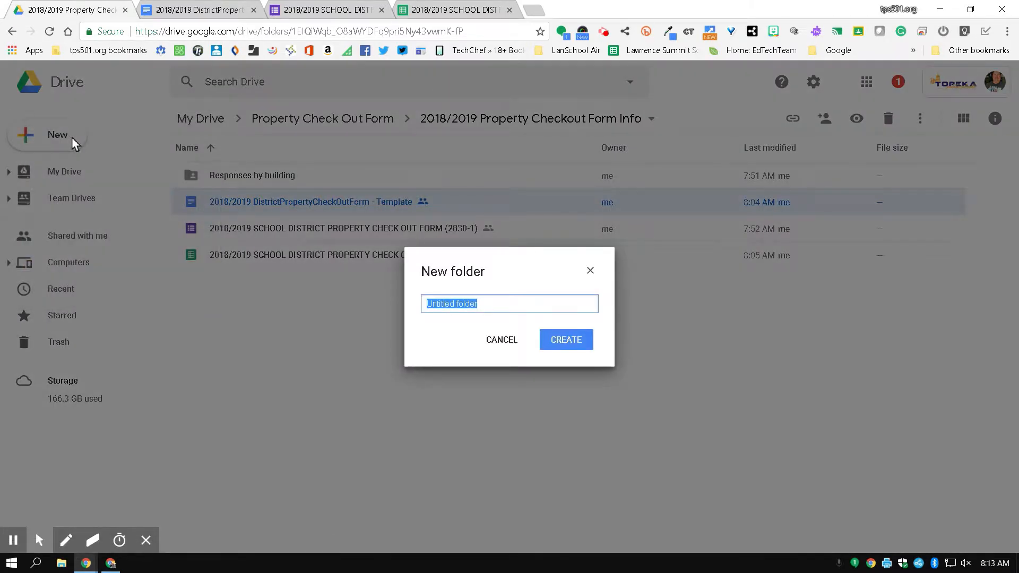
key("BackSpace")
type("Form Responses")
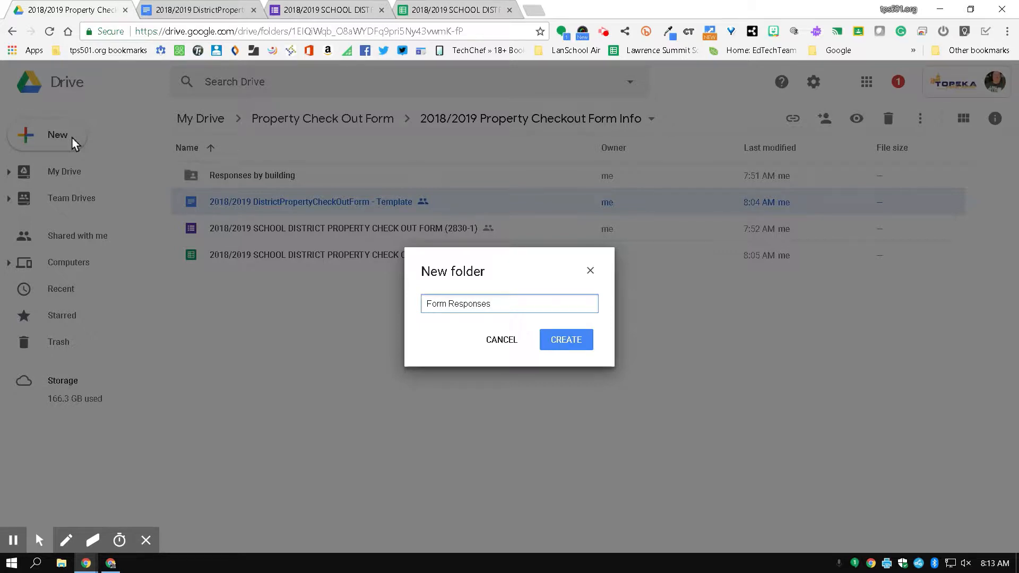
left_click(561, 337)
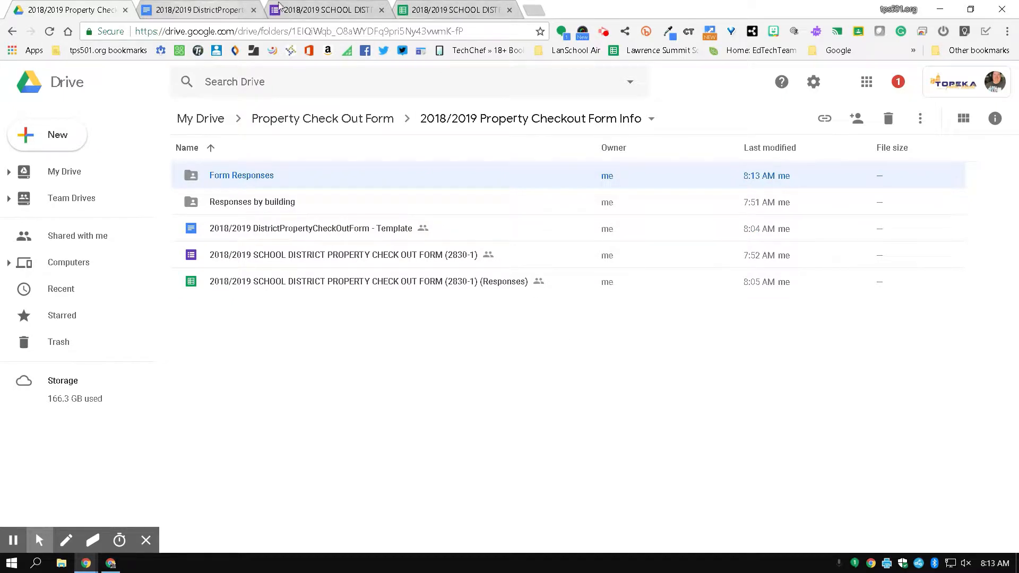
left_click(443, 10)
left_click(664, 213)
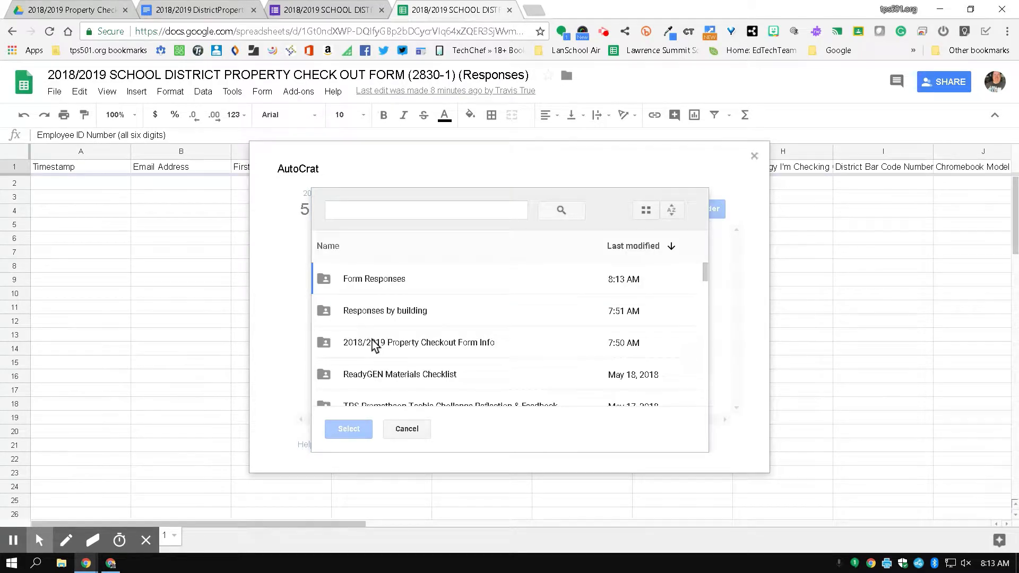
Add Form Responses as the destination folder and remove the Property Checkout Form Info folder.
left_click(380, 278)
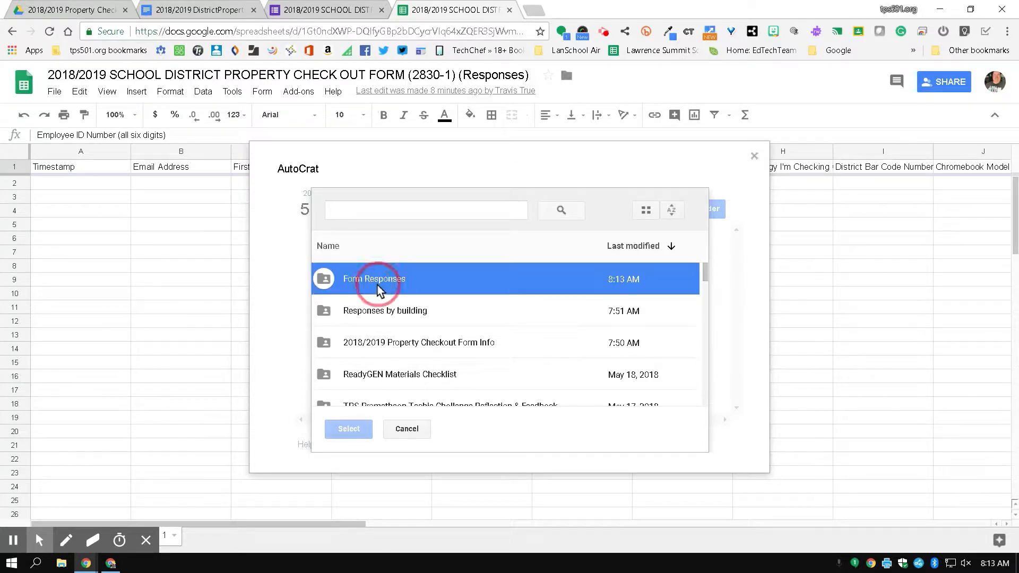
left_click(348, 428)
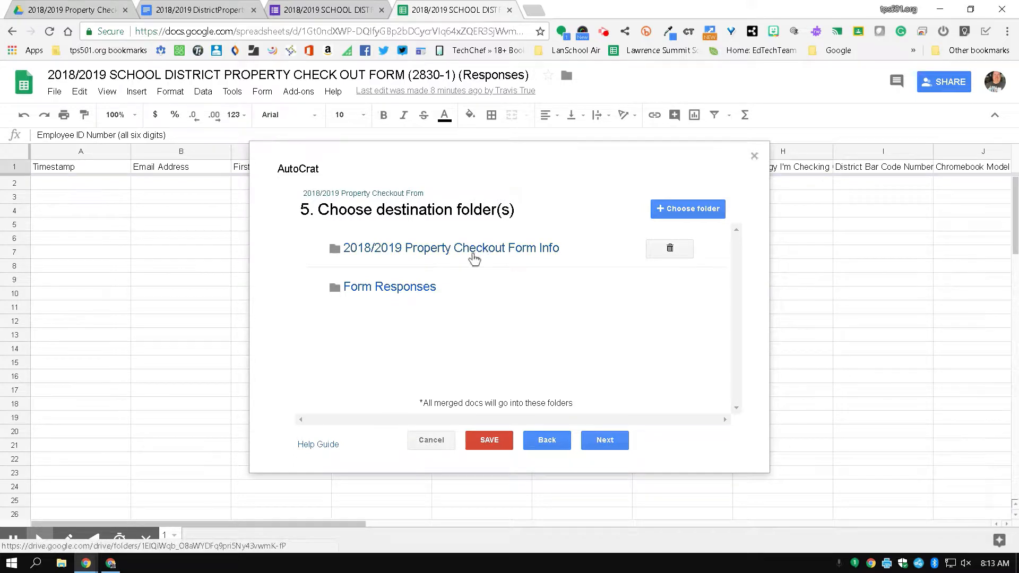
left_click(670, 249)
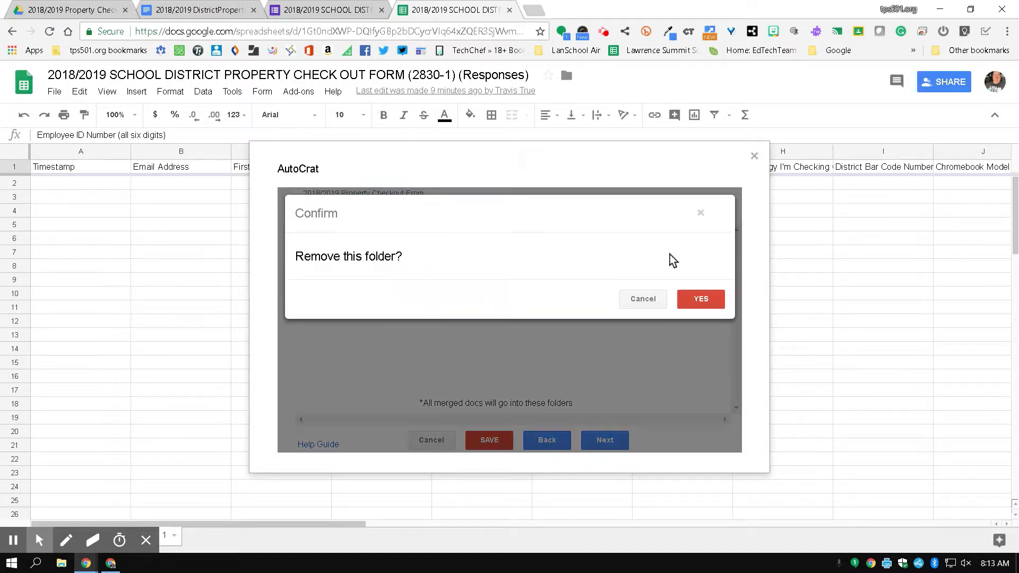
left_click(713, 296)
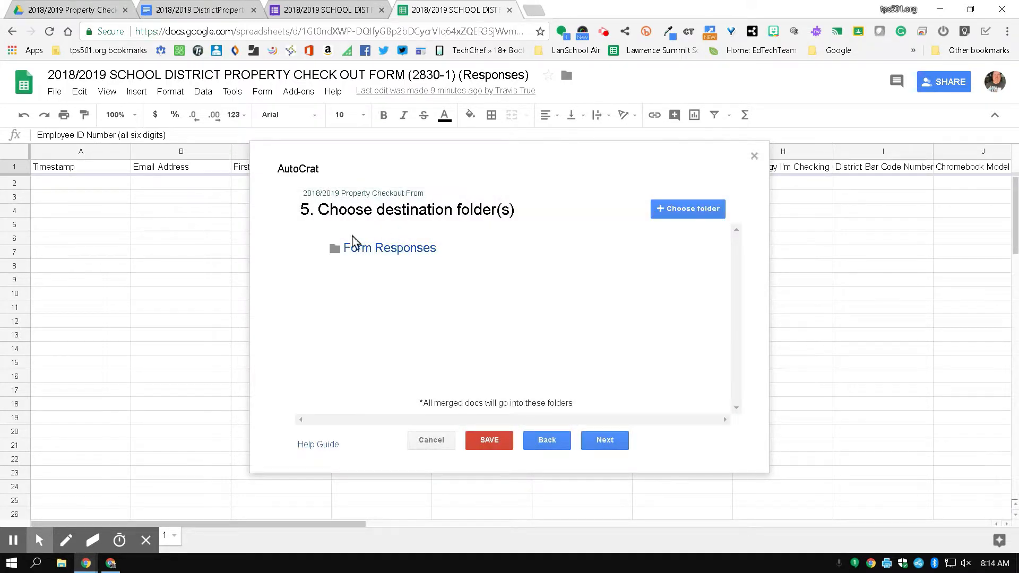
left_click(612, 448)
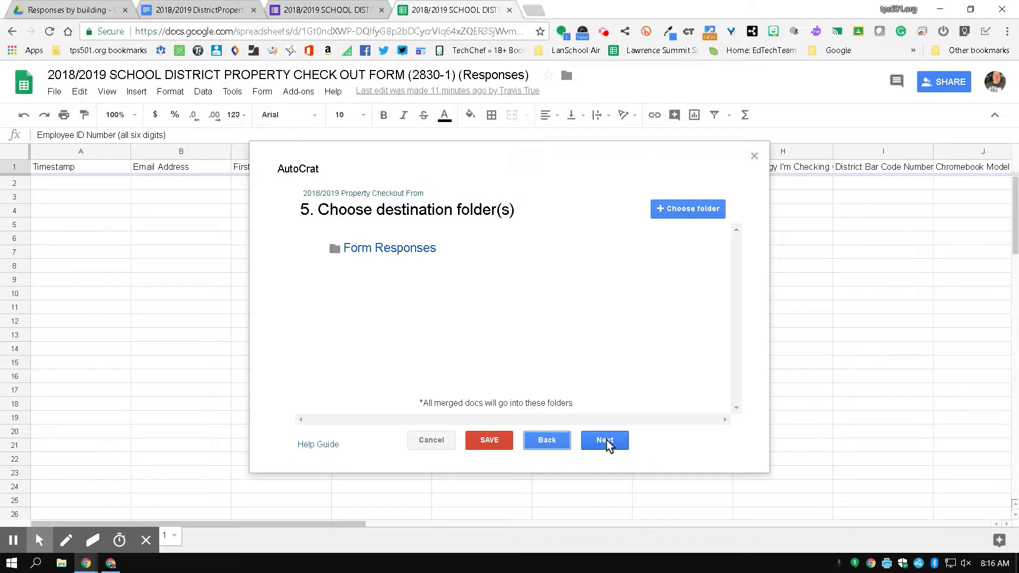
Skip the optional dynamic folder reference to reach step 7, leaving merge conditions unset.
left_click(608, 443)
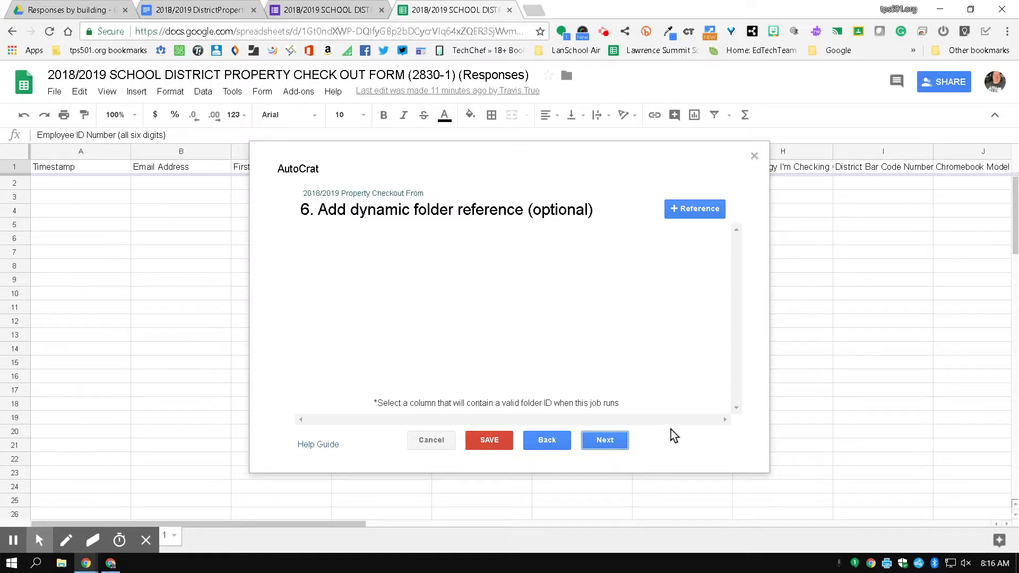
left_click(626, 447)
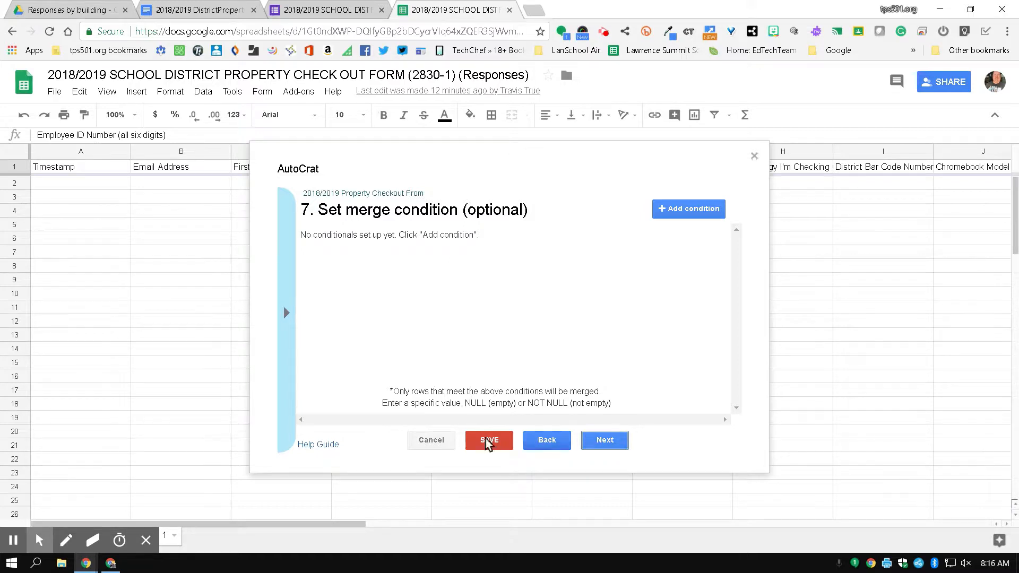
left_click(287, 312)
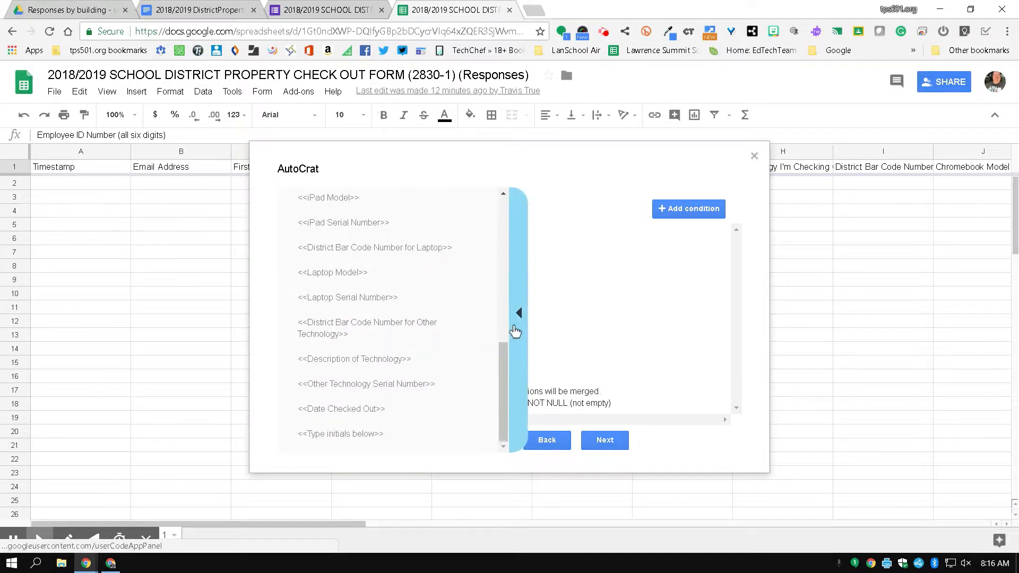
left_click(516, 317)
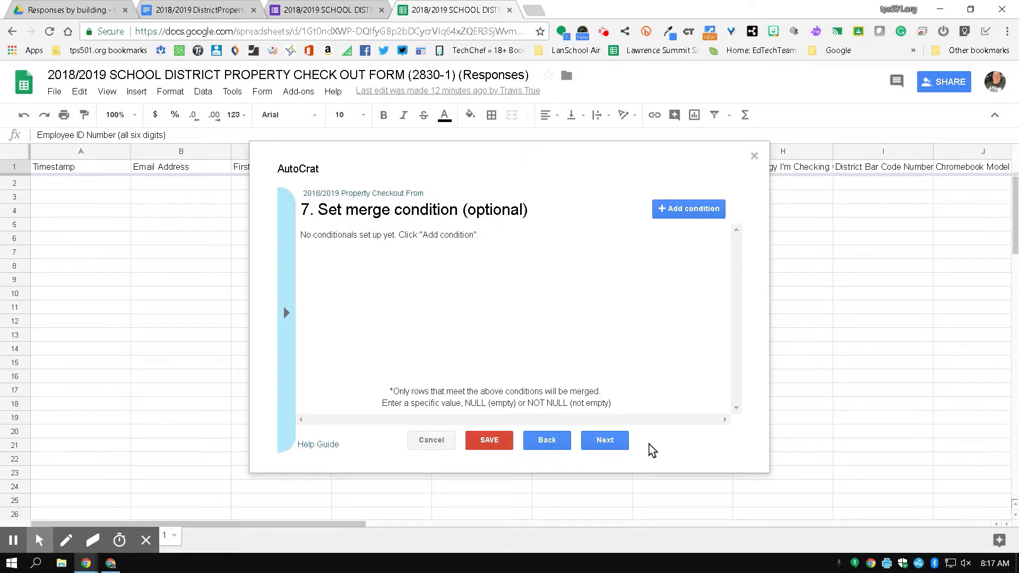
Turn on sharing of the merged document and send emails from the no-reply address.
left_click(605, 441)
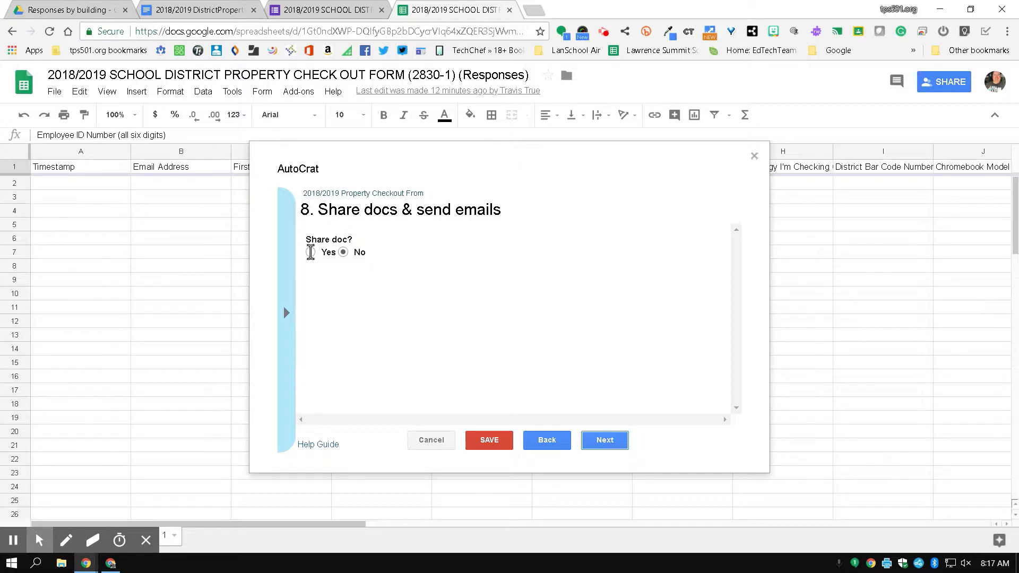
left_click(310, 251)
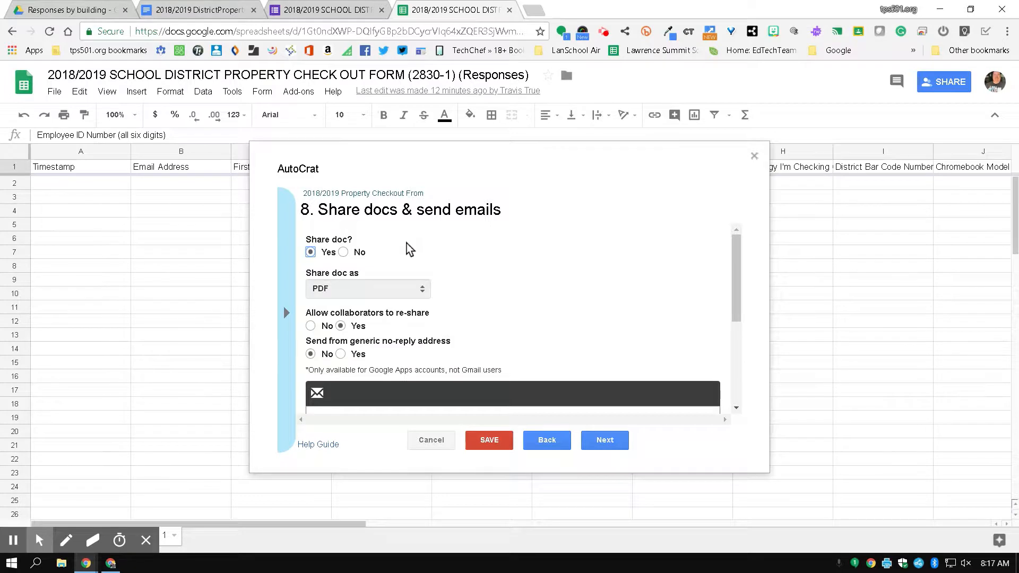
scroll(372, 297, "down", 1)
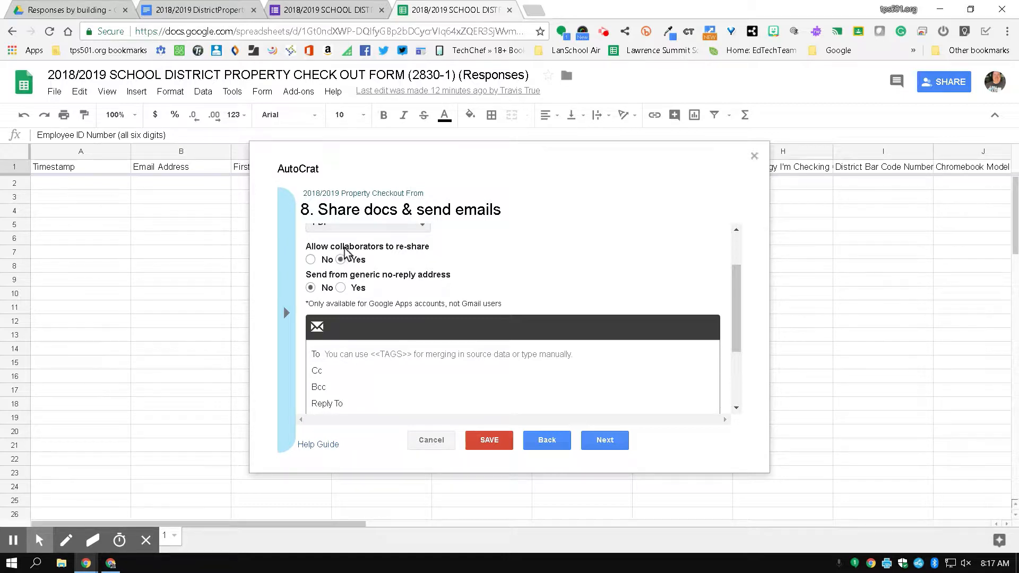
left_click(341, 287)
scroll(541, 284, "down", 2)
scroll(474, 281, "up", 2)
scroll(630, 285, "down", 1)
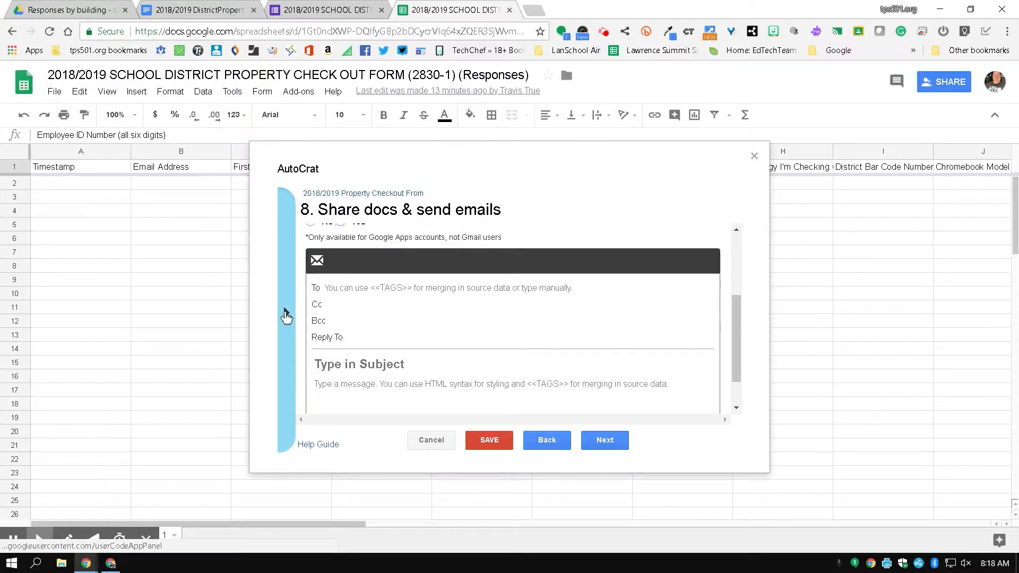
Paste the <<Email Address>> tag into the To line, leaving Cc and Bcc empty.
left_click(286, 314)
scroll(330, 395, "up", 10)
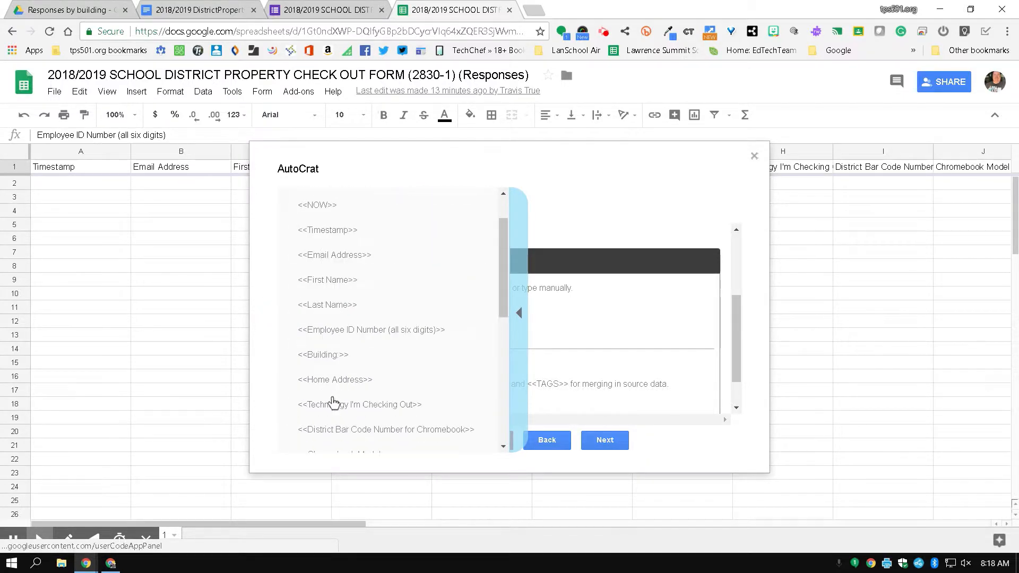
left_click(341, 306)
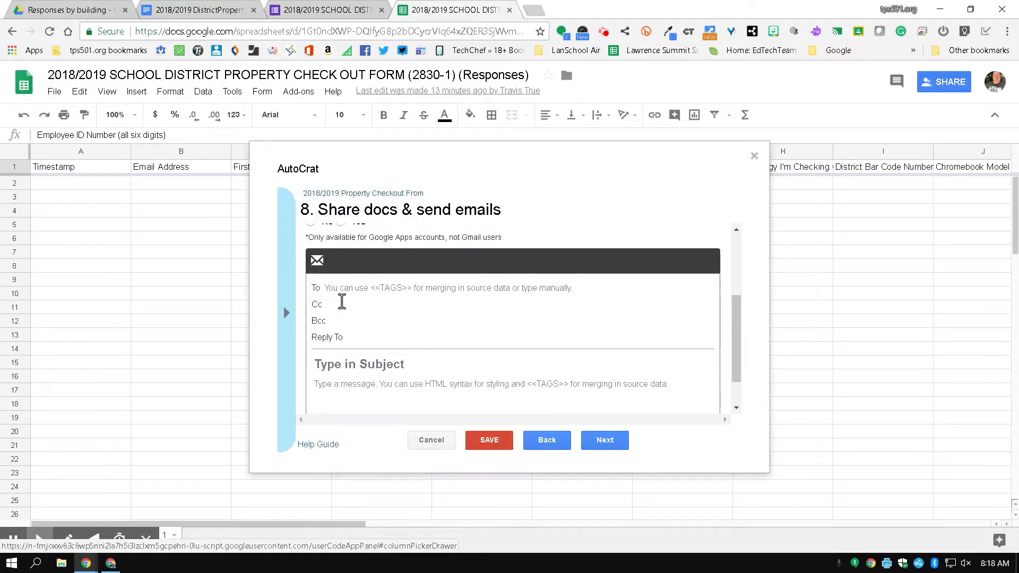
left_click(356, 287)
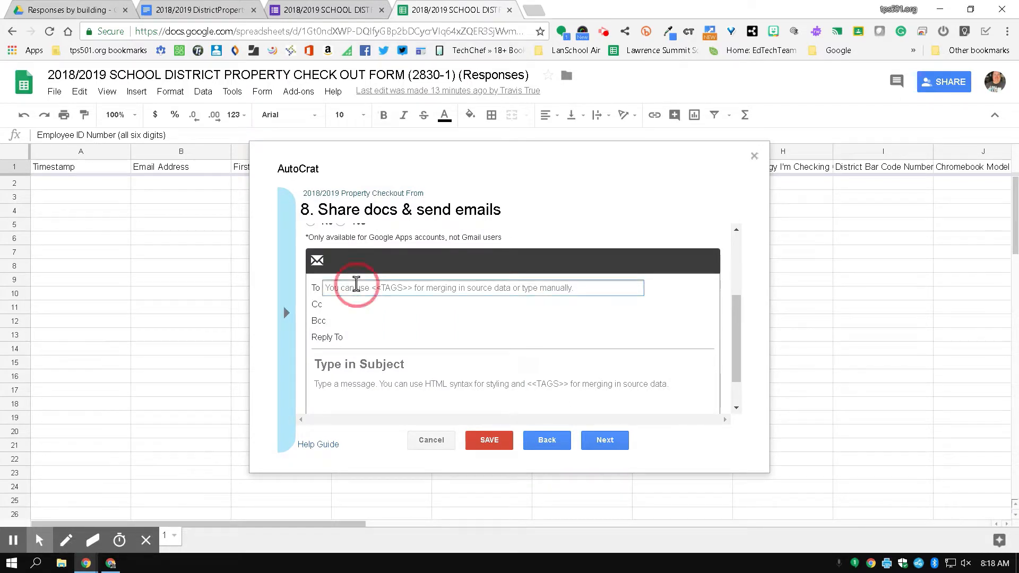
right_click(356, 288)
left_click(392, 362)
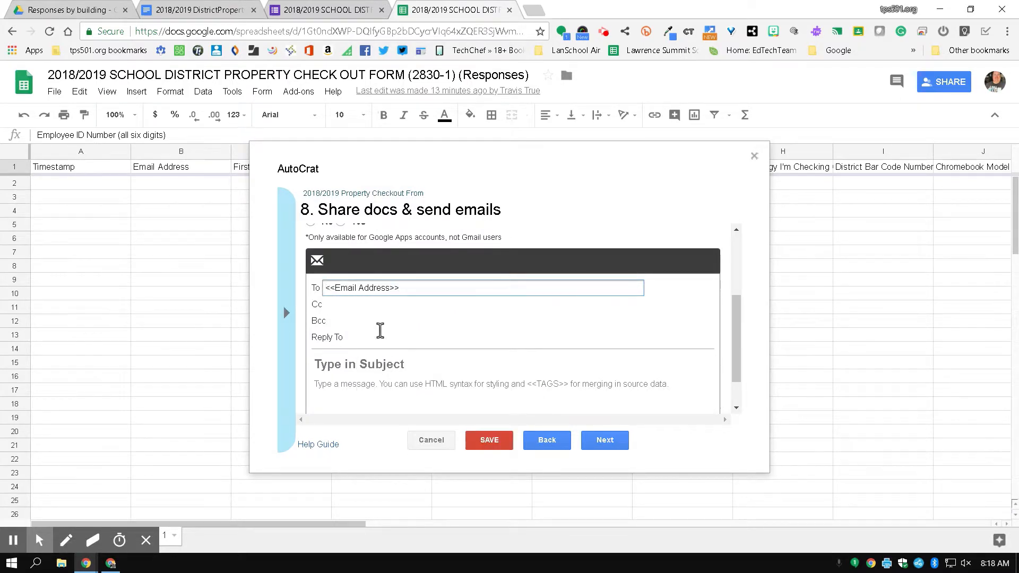
left_click(373, 307)
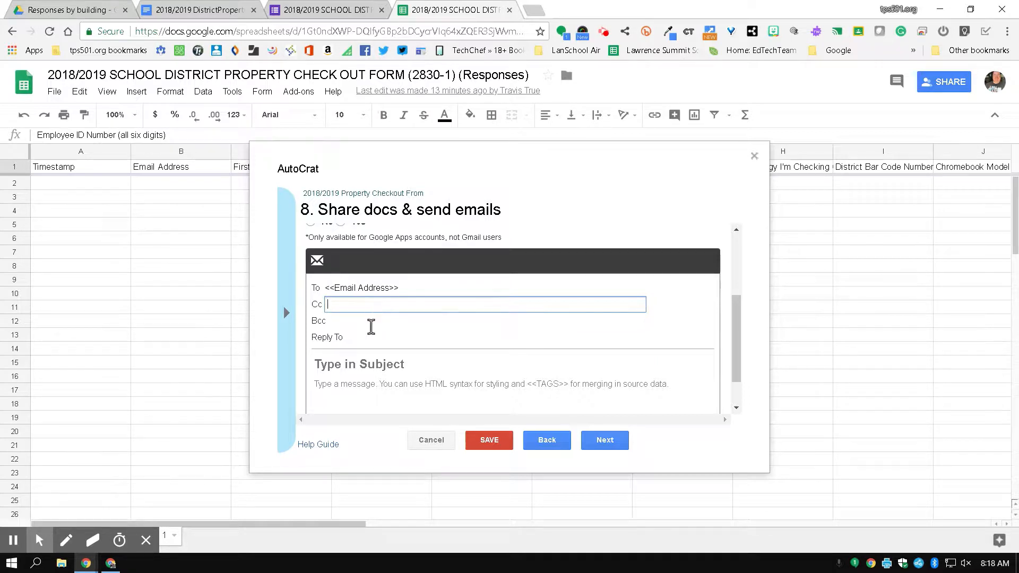
left_click(372, 323)
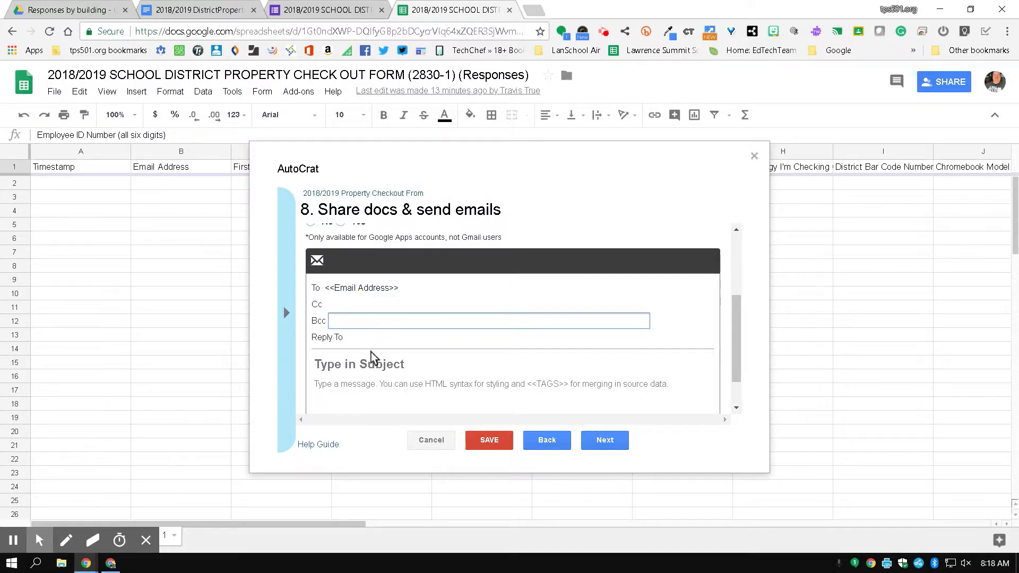
left_click(364, 364)
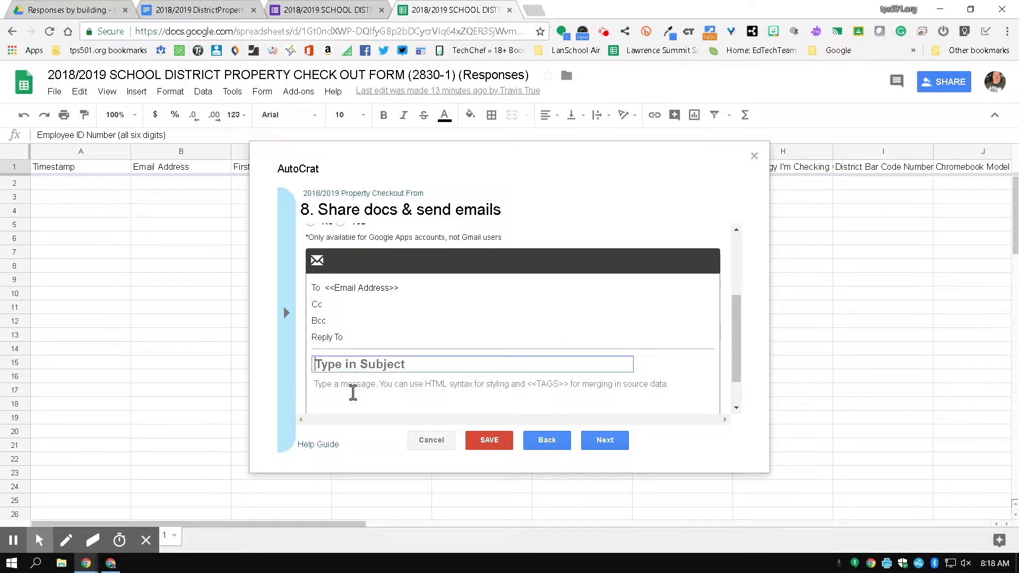
Enter subject '2018/2019 Property Checkout Form' and a body saying here is a copy of the form.
type("2018/")
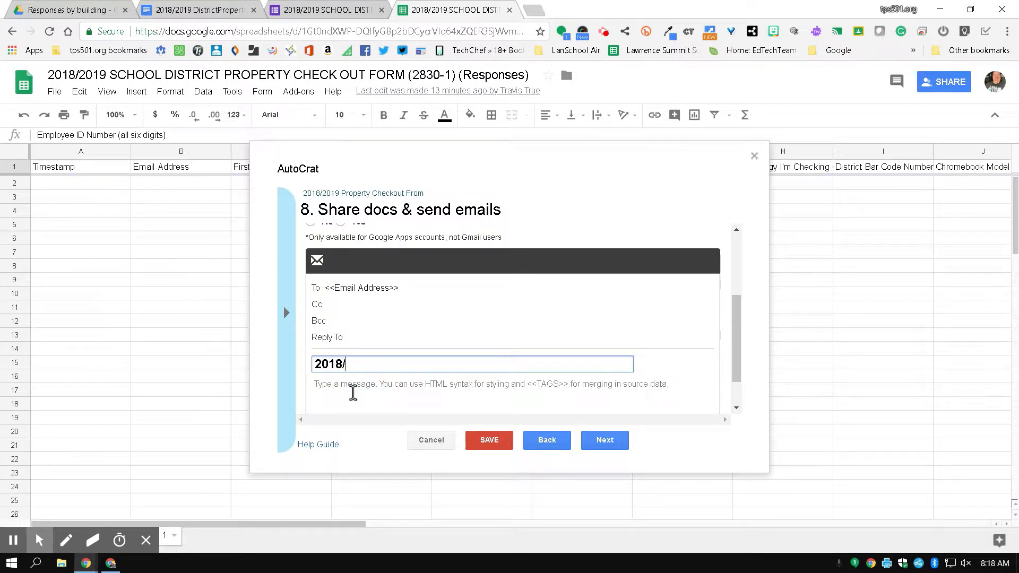
type("2019 Property Check")
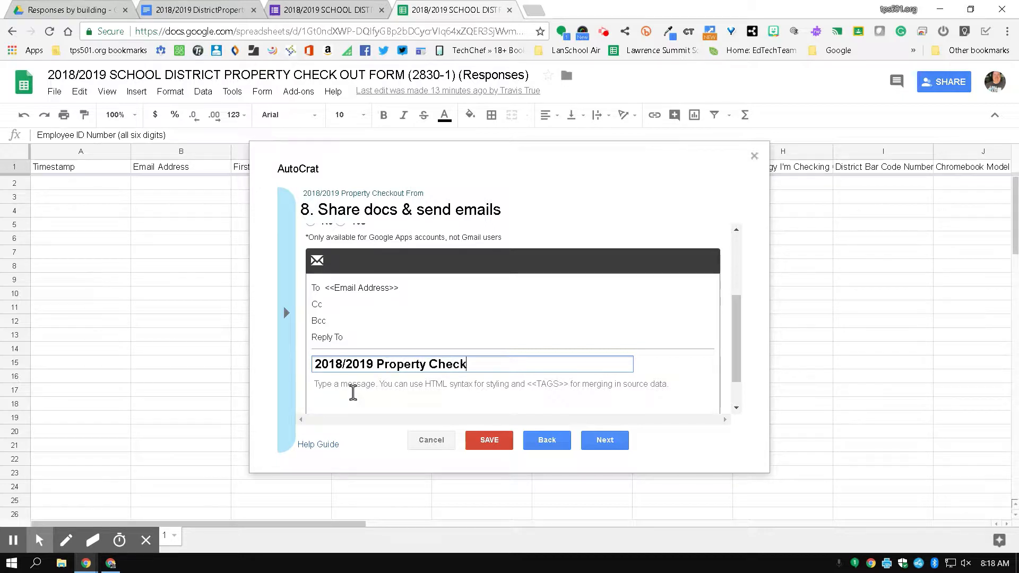
type("out Form")
left_click(353, 392)
type("Here is a fir")
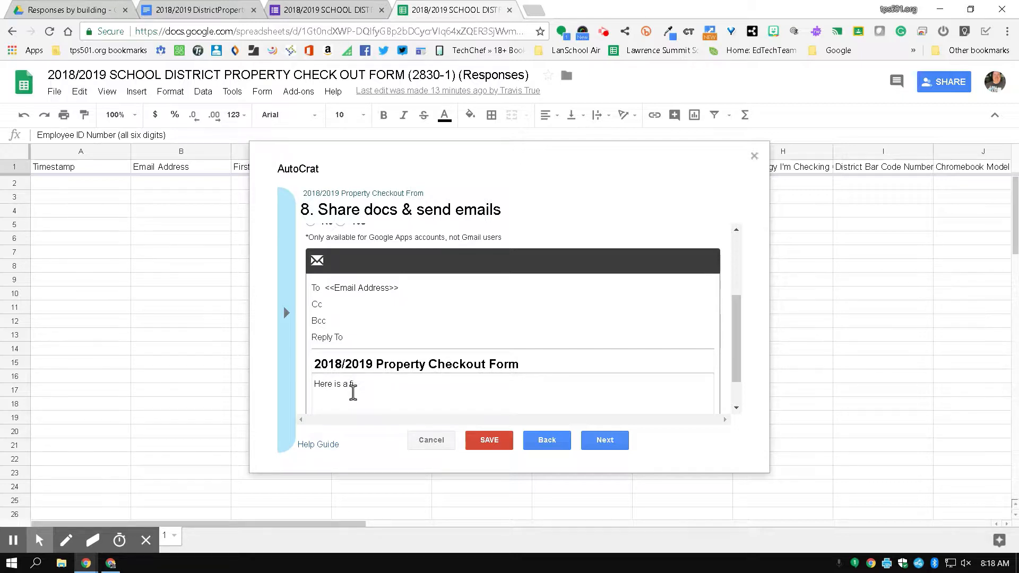
key("BackSpace")
key("BackSpace")
key("BackSpace")
type("your")
key("BackSpace")
key("BackSpace")
key("BackSpace")
type("copy of your 2018")
key("BackSpace")
type("8/2019 Property Checkout form.")
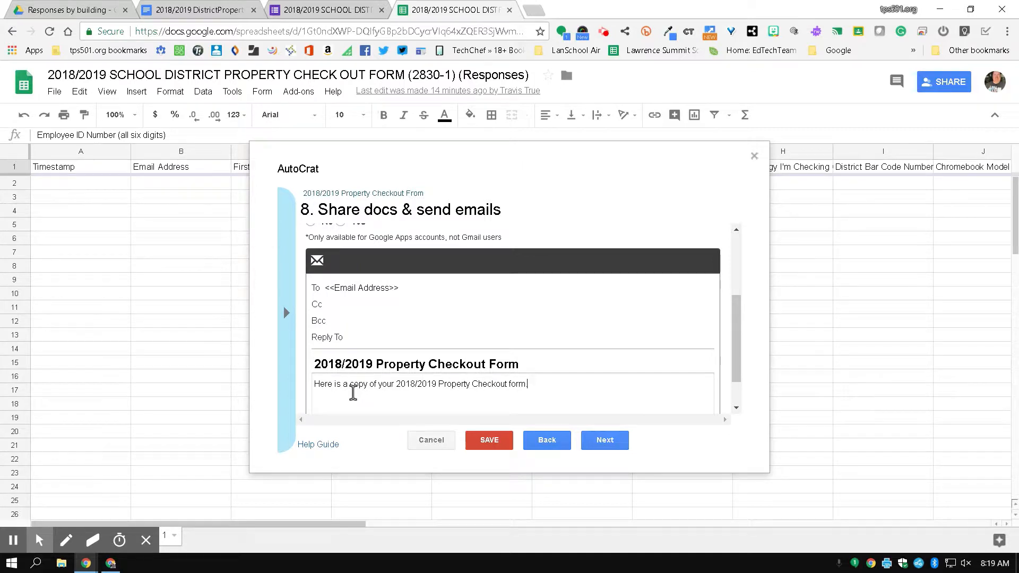
scroll(353, 393, "down", 1)
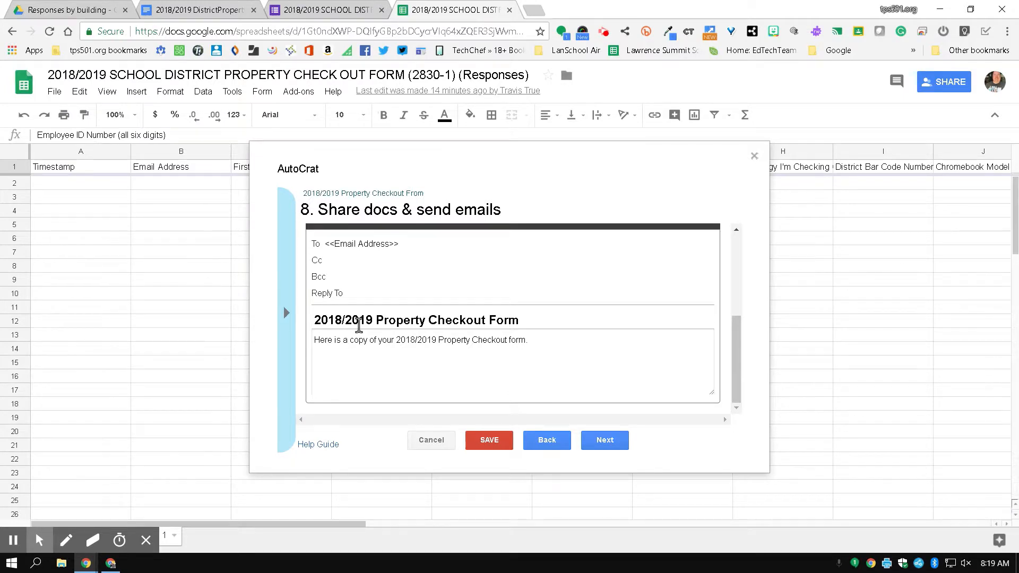
scroll(361, 329, "up", 2)
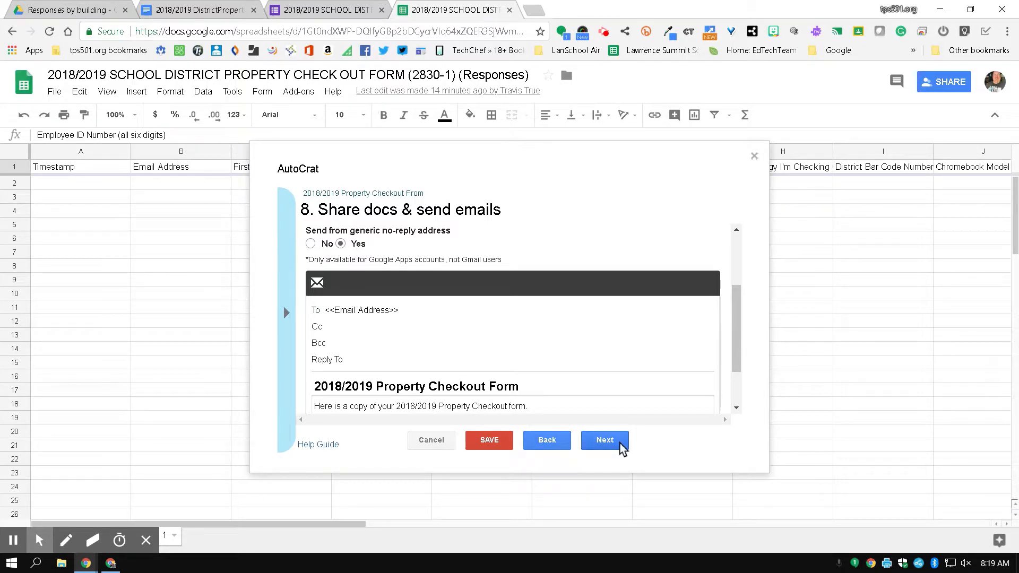
left_click(605, 441)
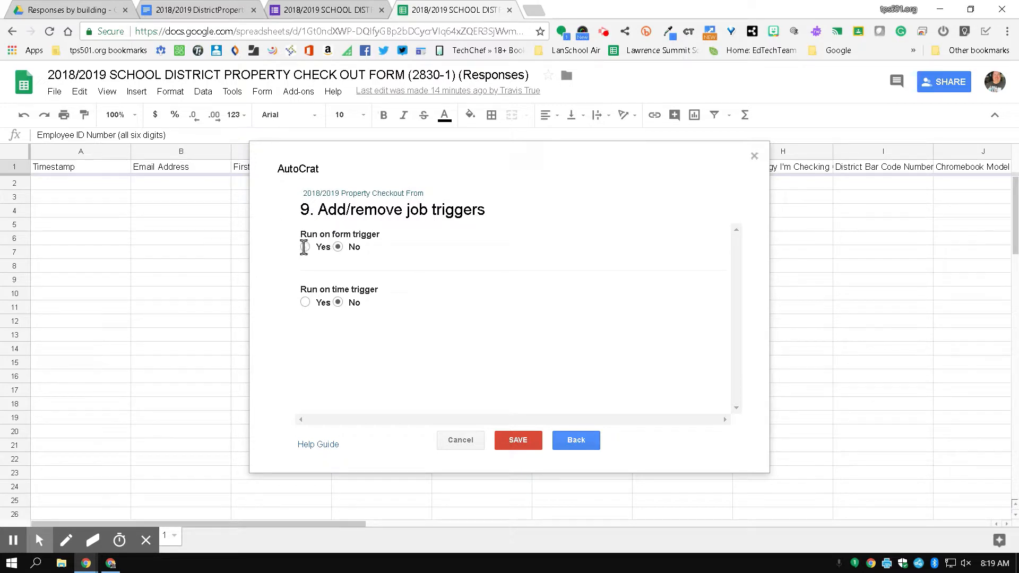
Set Run on form trigger to Yes, confirm enabling form triggers, and save the job.
left_click(304, 247)
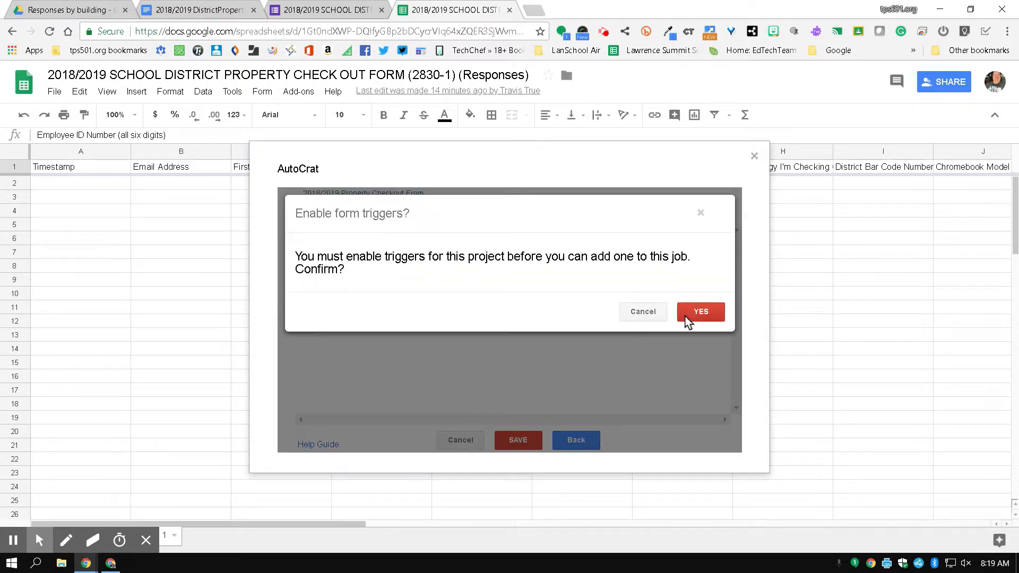
left_click(688, 307)
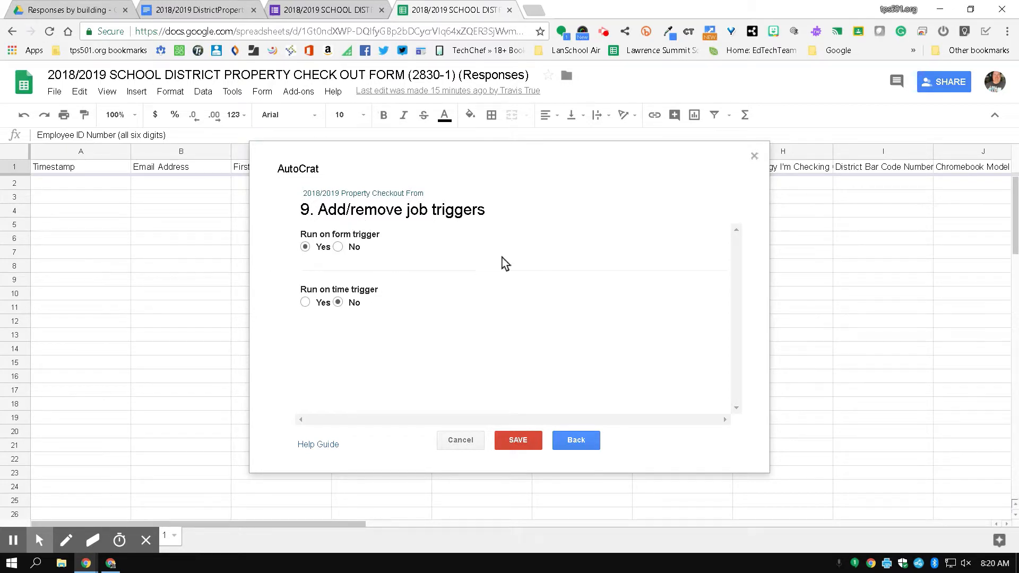
left_click(524, 444)
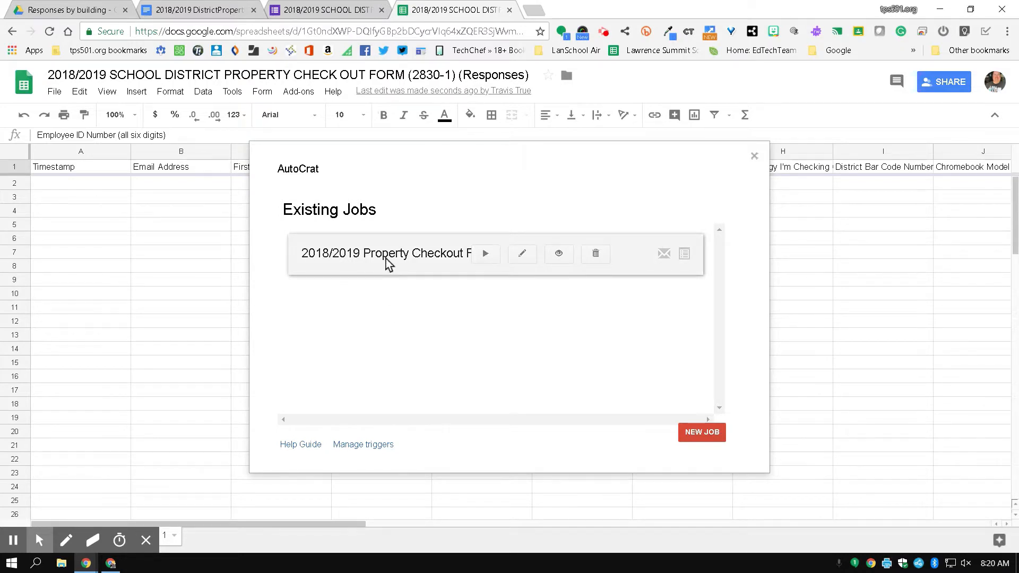
Reopen autoCrat from Add-ons to confirm the job is listed, then close it and go to the form editor.
left_click(754, 156)
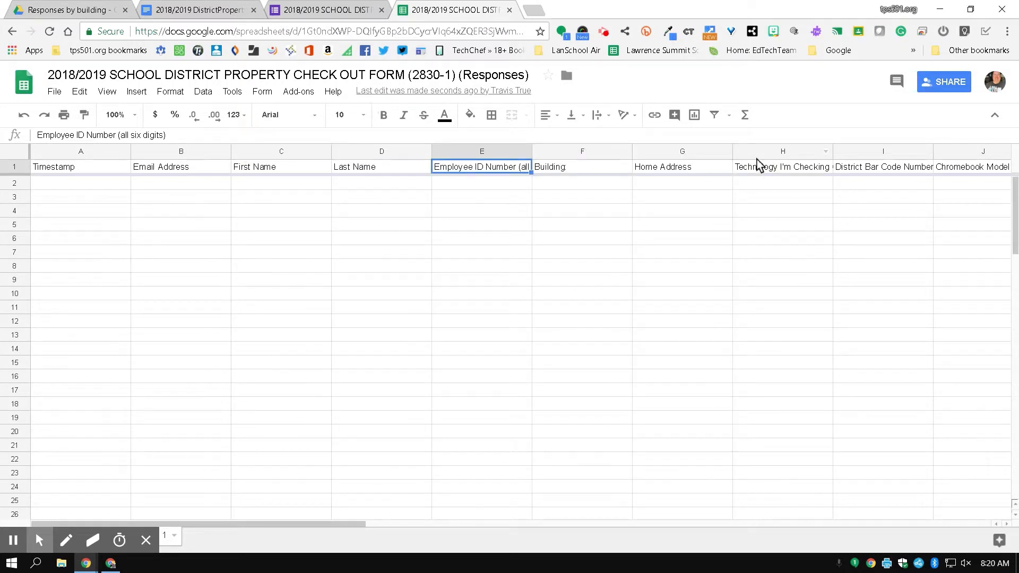
left_click(293, 93)
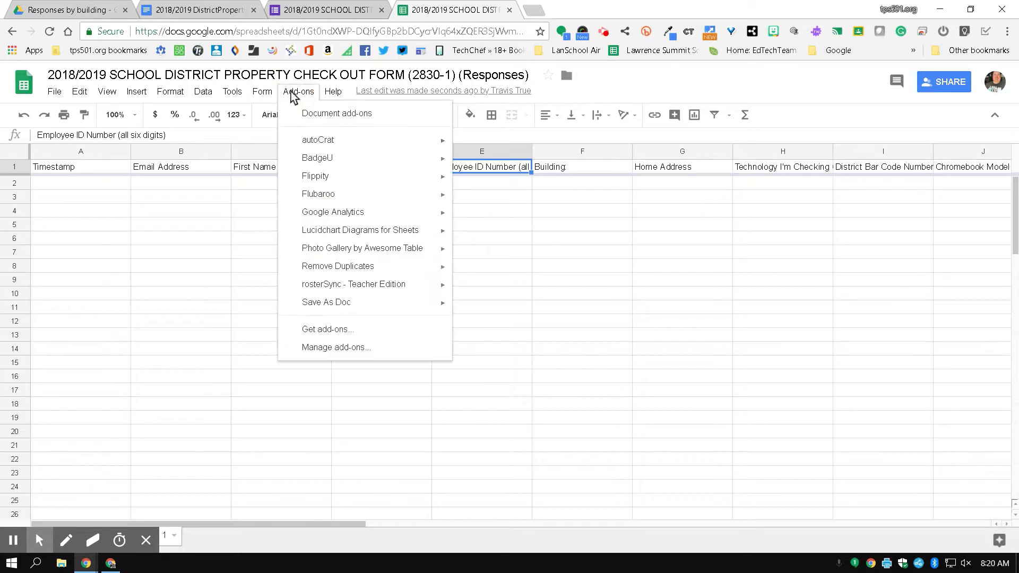
mouse_move(327, 141)
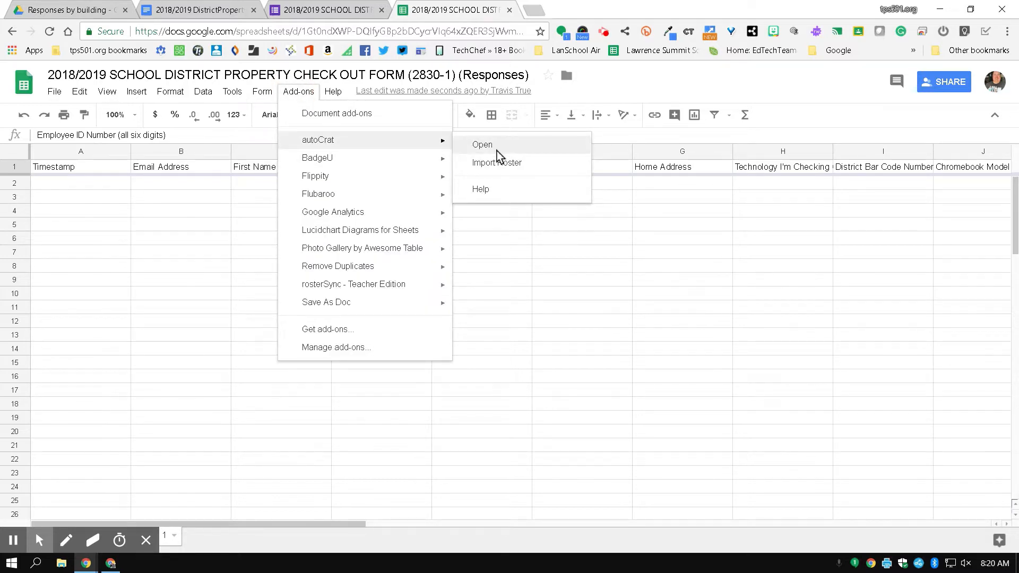
left_click(485, 146)
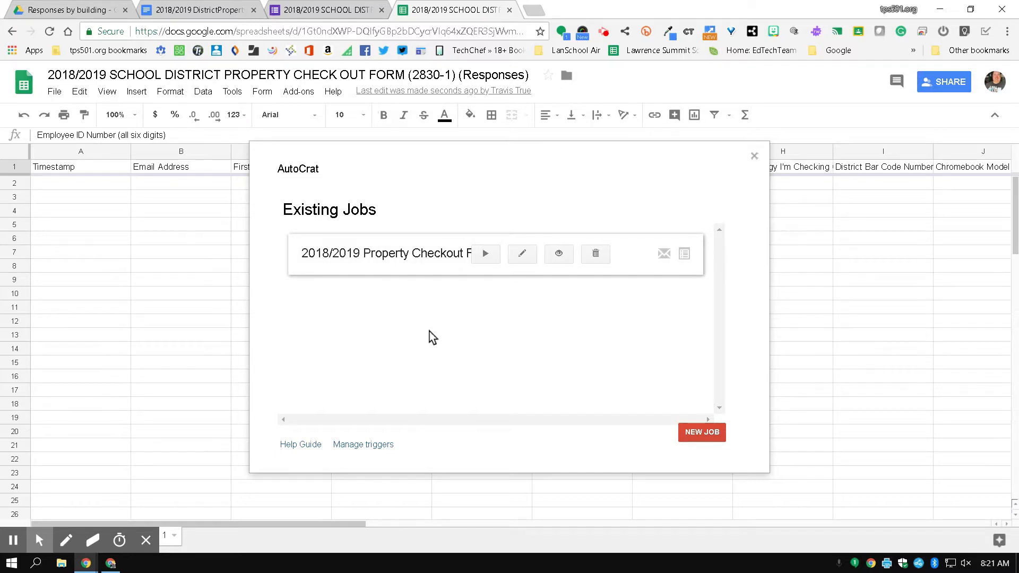
left_click(753, 156)
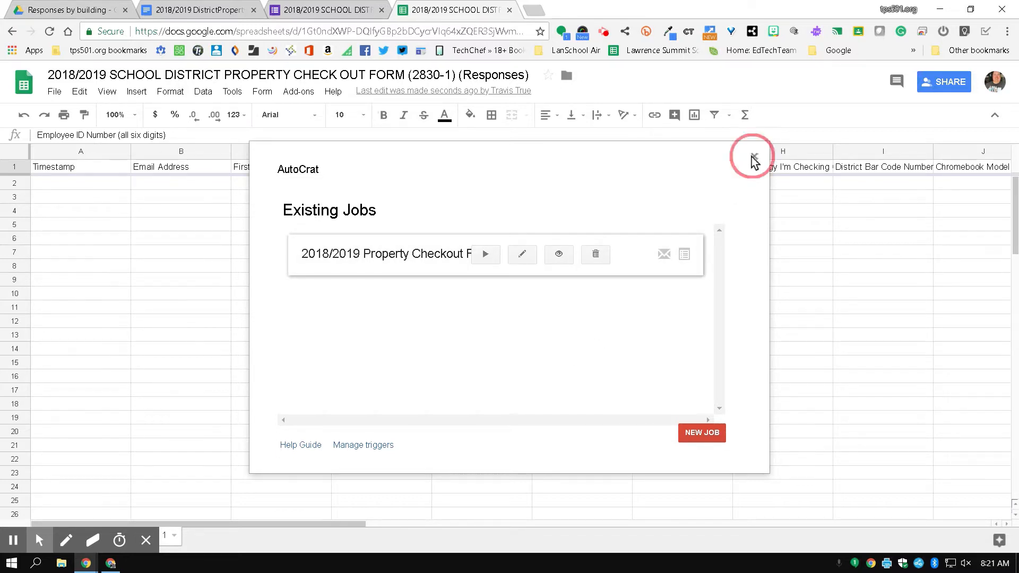
left_click(326, 10)
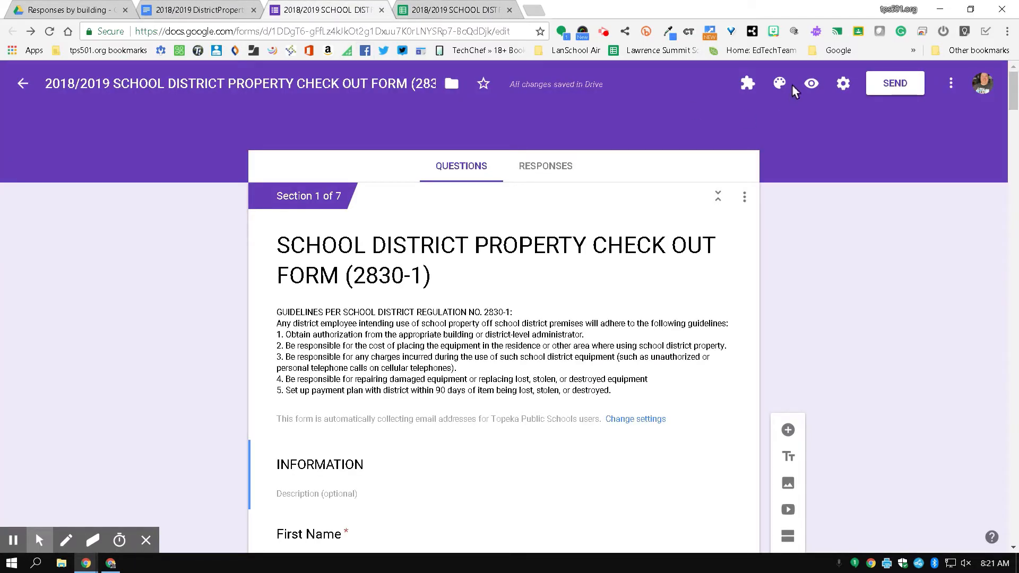
Preview the form and enter the respondent's first name, last name and employee ID.
left_click(811, 85)
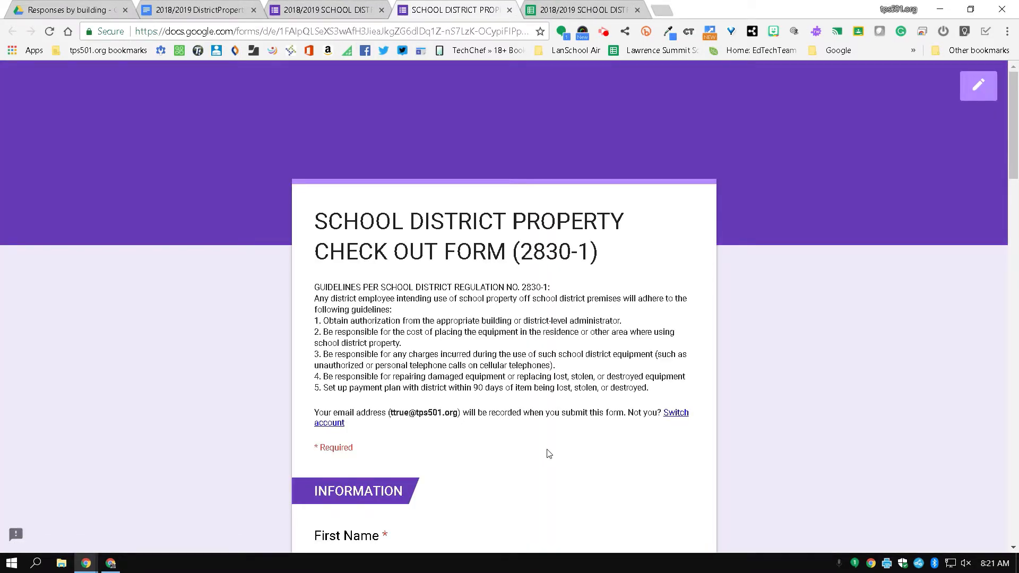
scroll(550, 453, "down", 3)
left_click(478, 434)
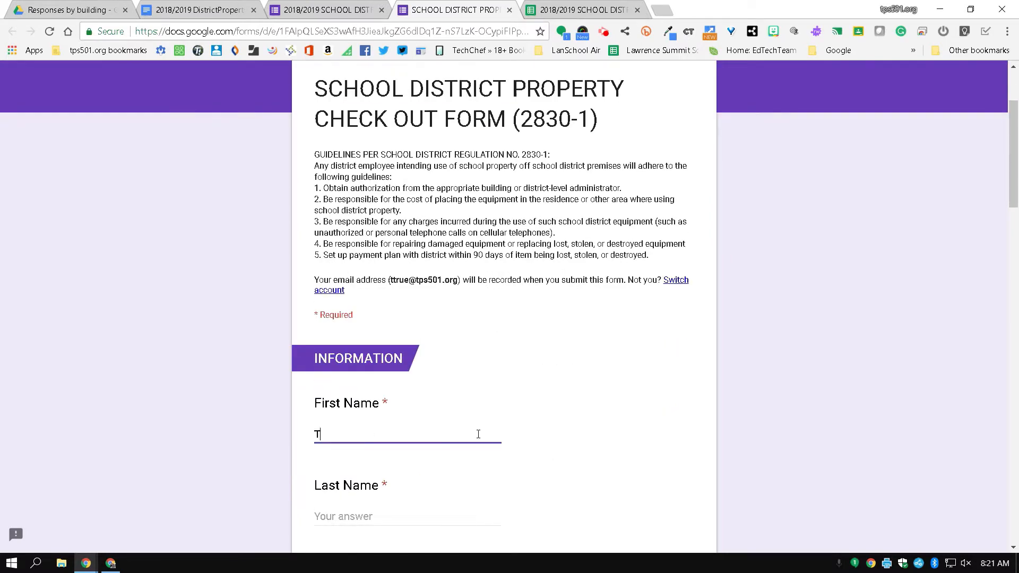
key("Tab")
key("Tab")
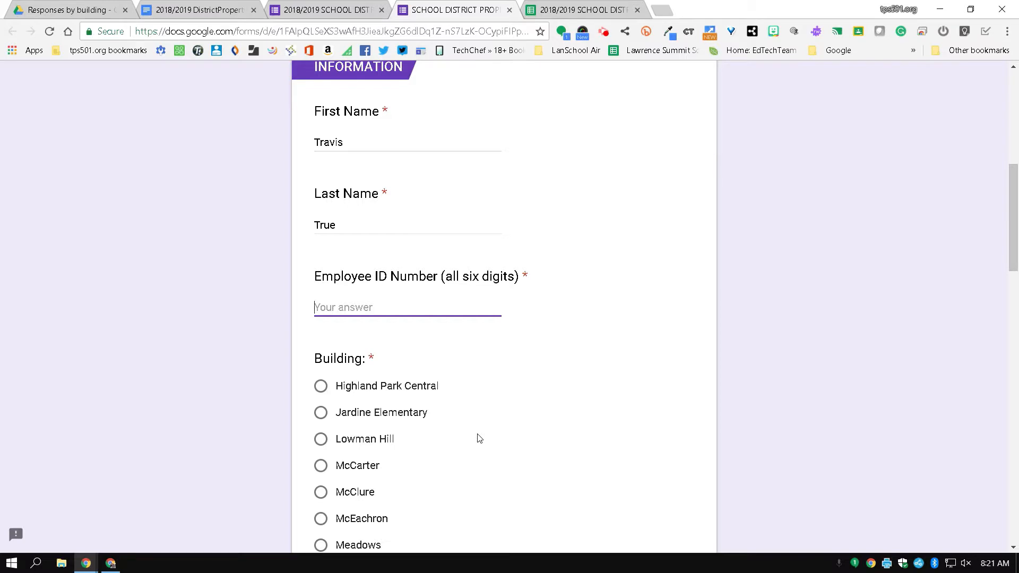
type("000000")
Choose building Linn, enter the home address, go to the next page and pick Chromebook.
scroll(478, 438, "down", 3)
scroll(354, 378, "down", 3)
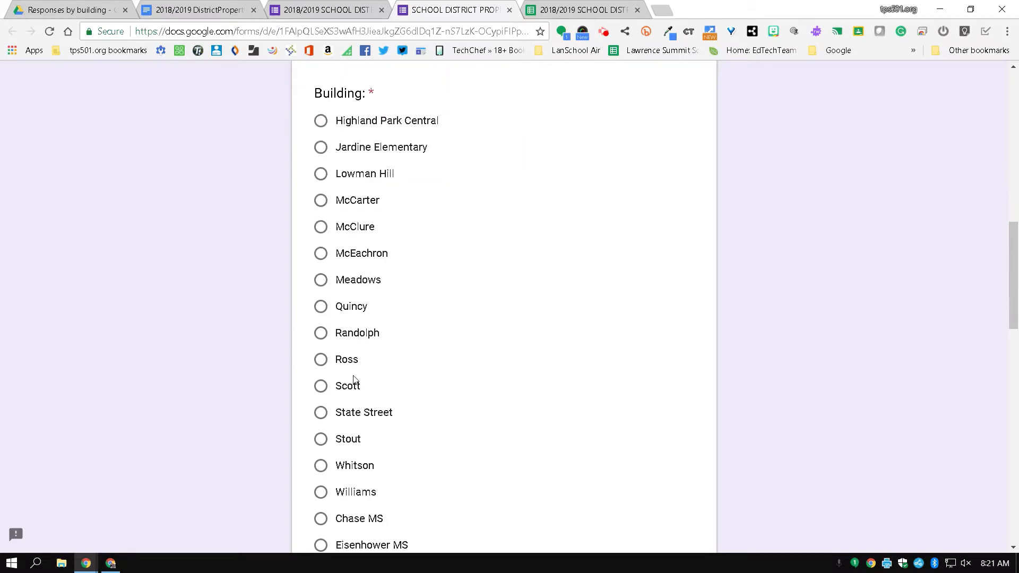
scroll(332, 438, "down", 9)
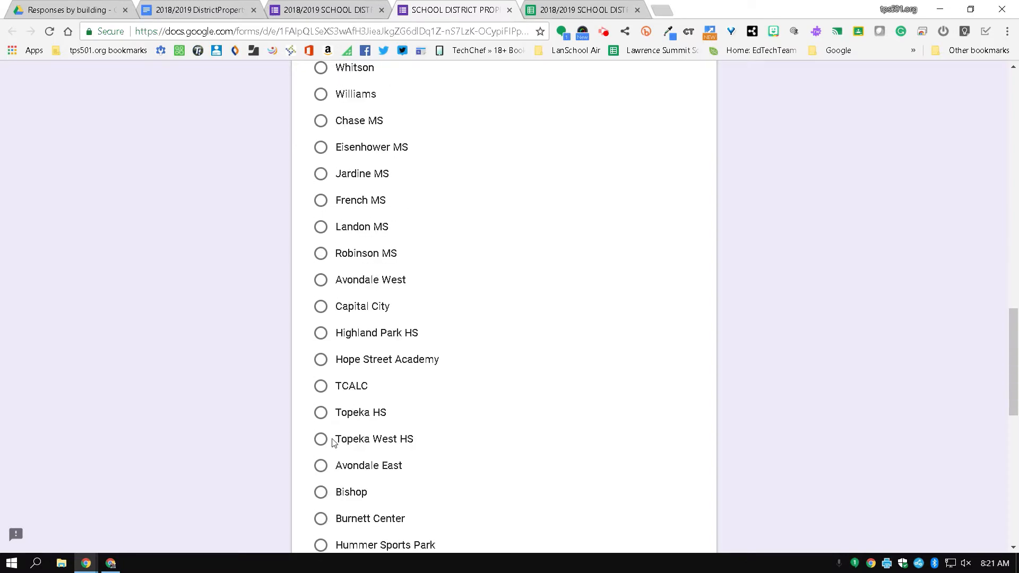
scroll(333, 442, "down", 5)
left_click(321, 399)
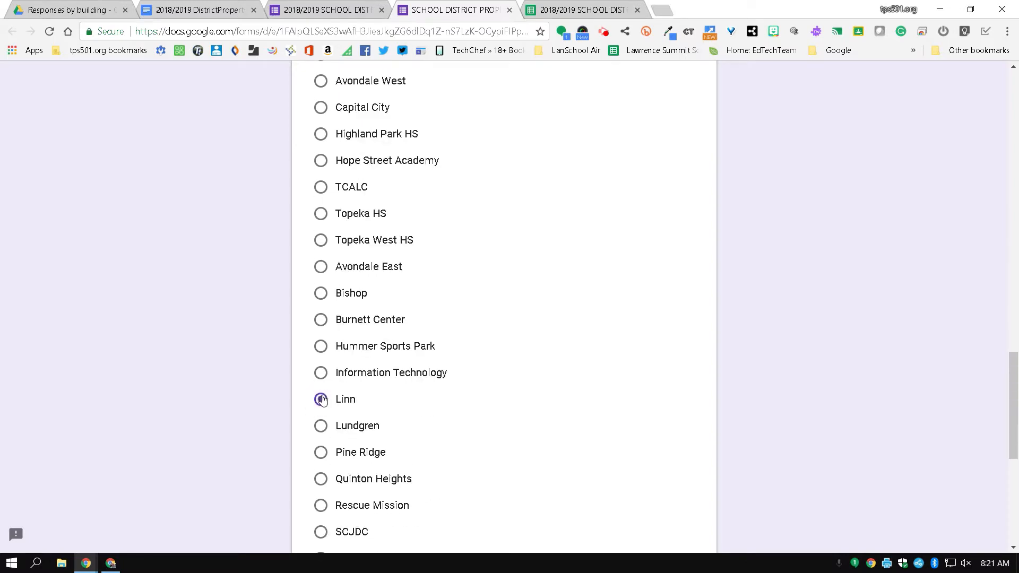
scroll(324, 399, "down", 7)
left_click(374, 341)
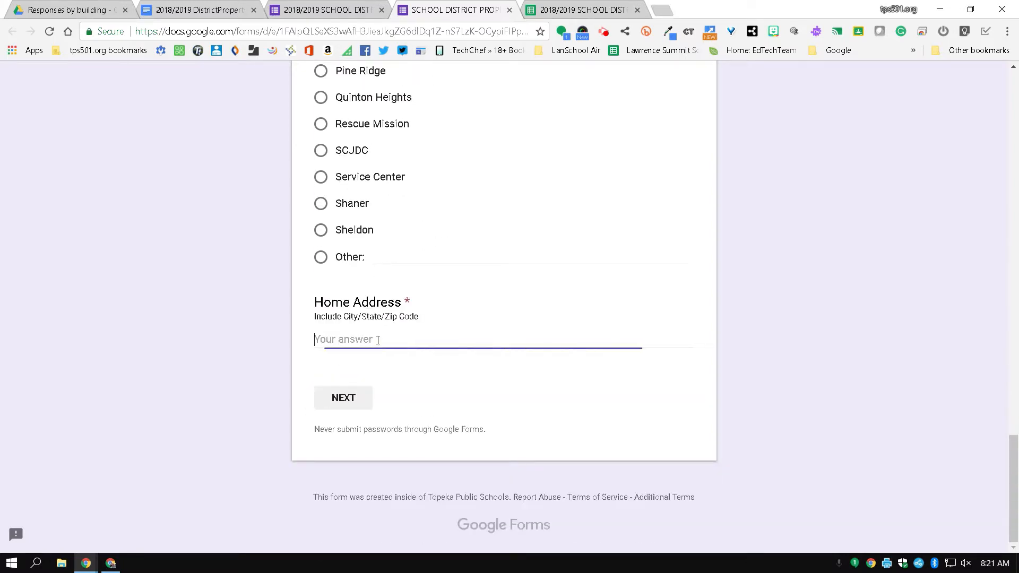
type("topeka")
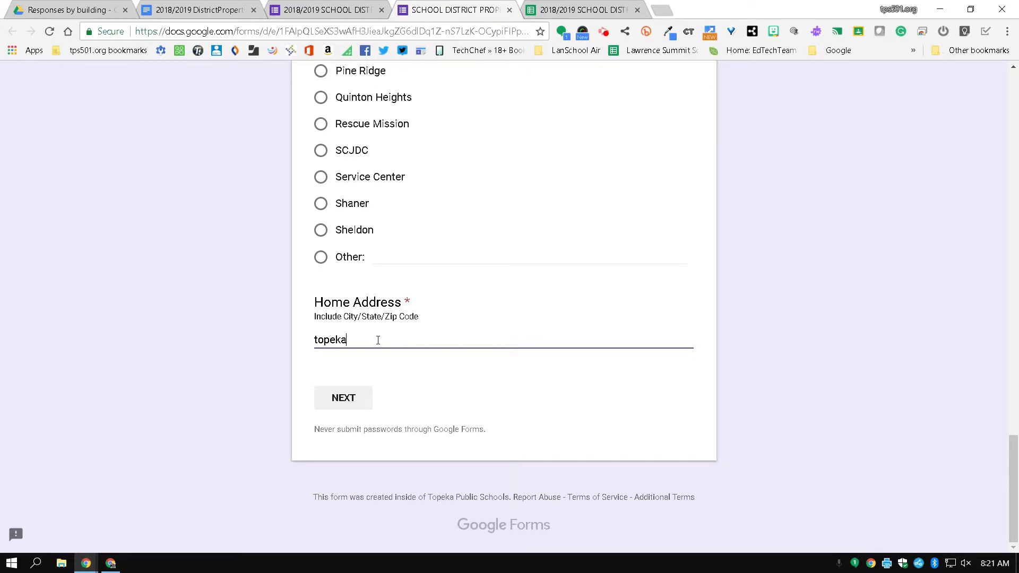
left_click(330, 403)
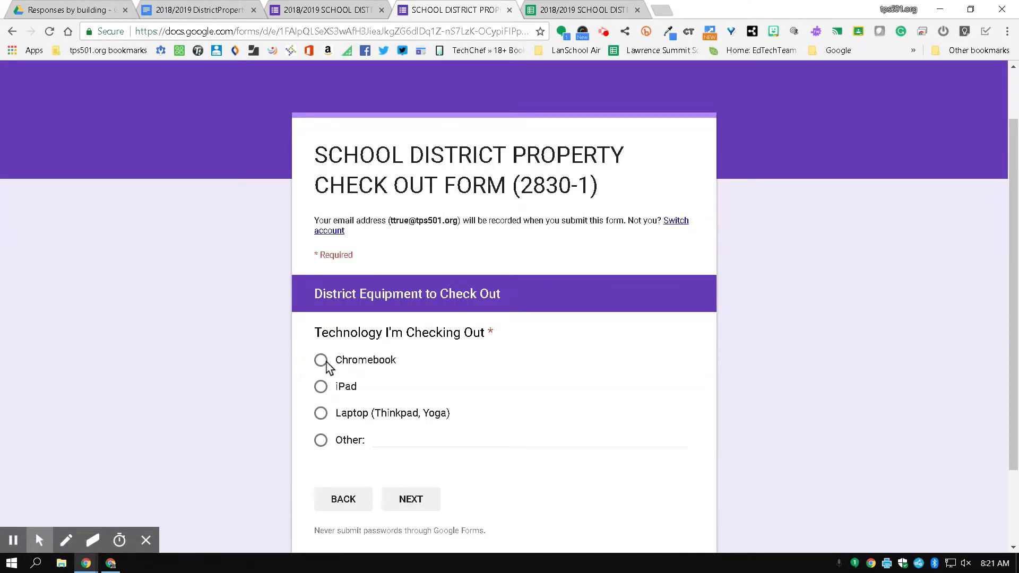
left_click(323, 363)
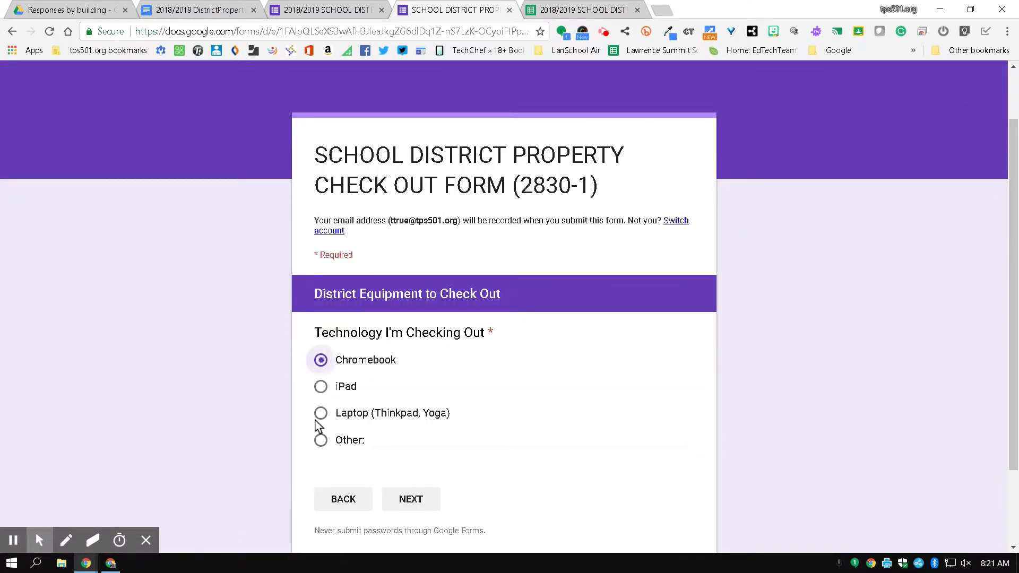
Enter Chromebook bar code 111, model Lenovo Yoga 11e and serial number 11.
left_click(413, 499)
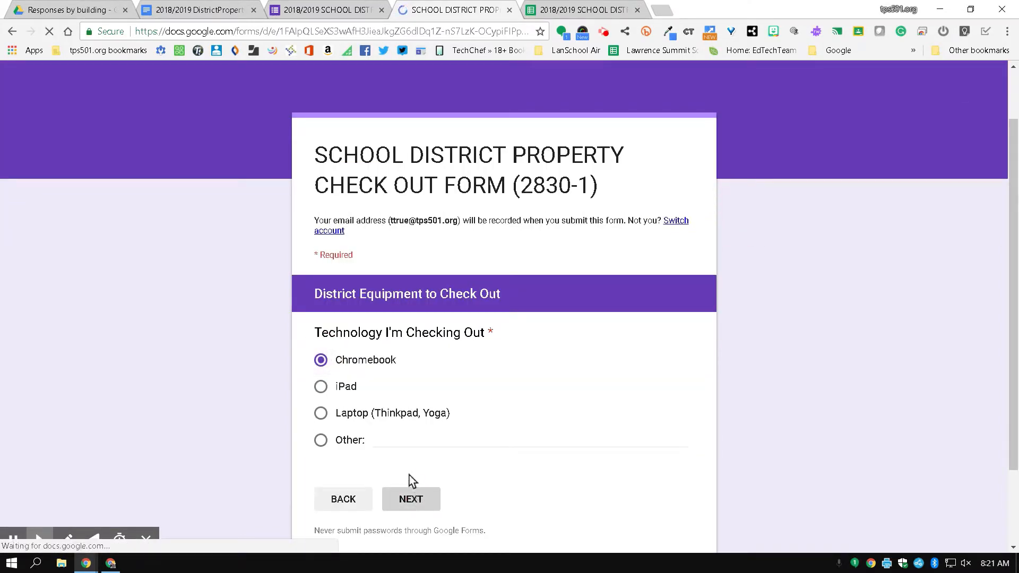
scroll(313, 427, "down", 5)
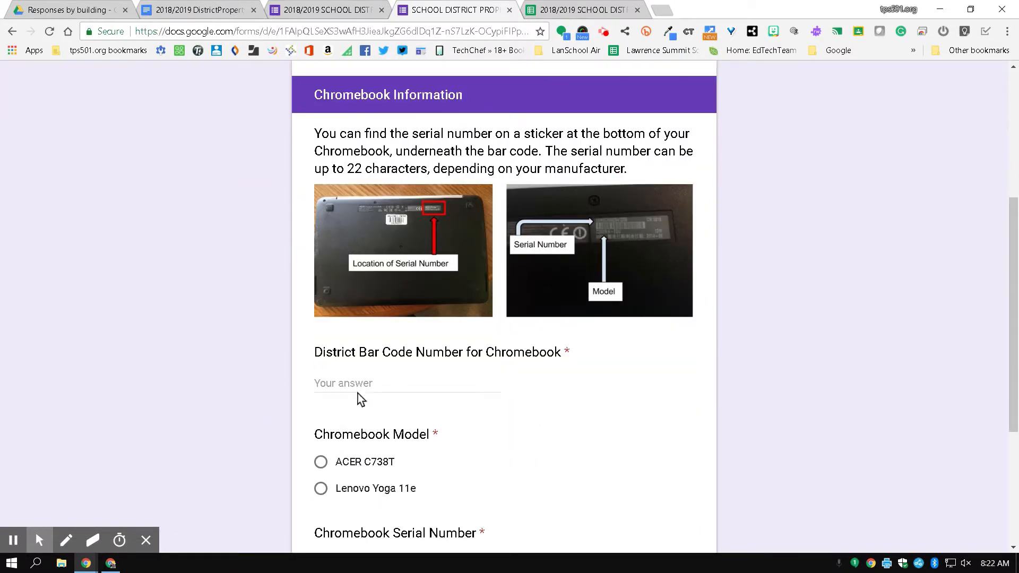
left_click(361, 379)
type("111111")
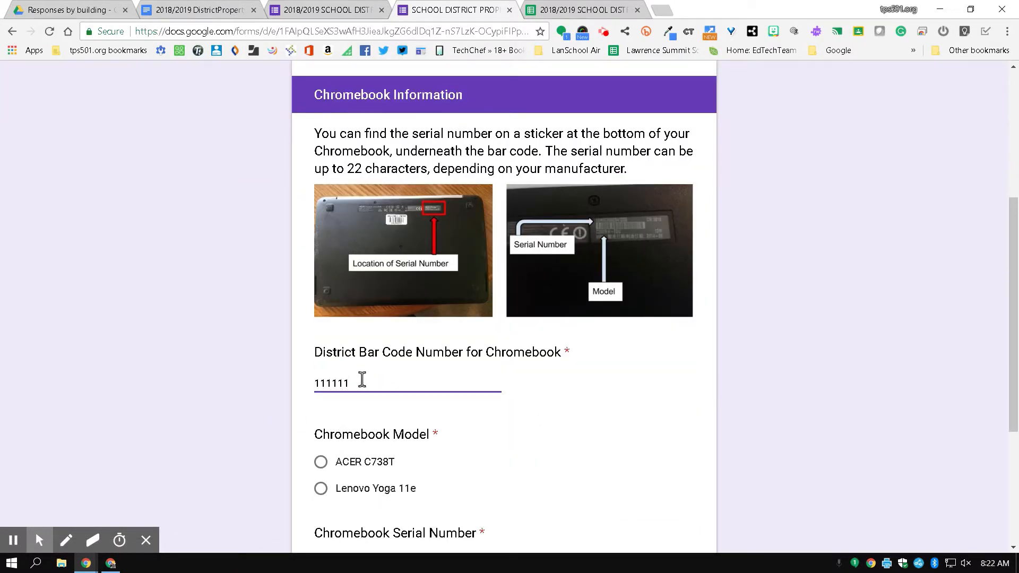
left_click(321, 488)
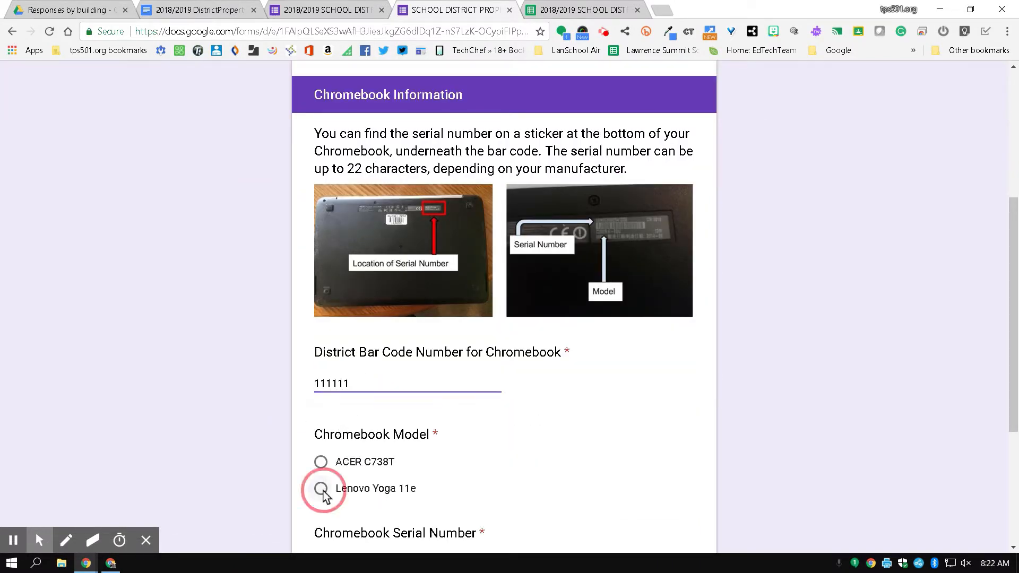
scroll(326, 493, "down", 3)
left_click(366, 432)
type("111111")
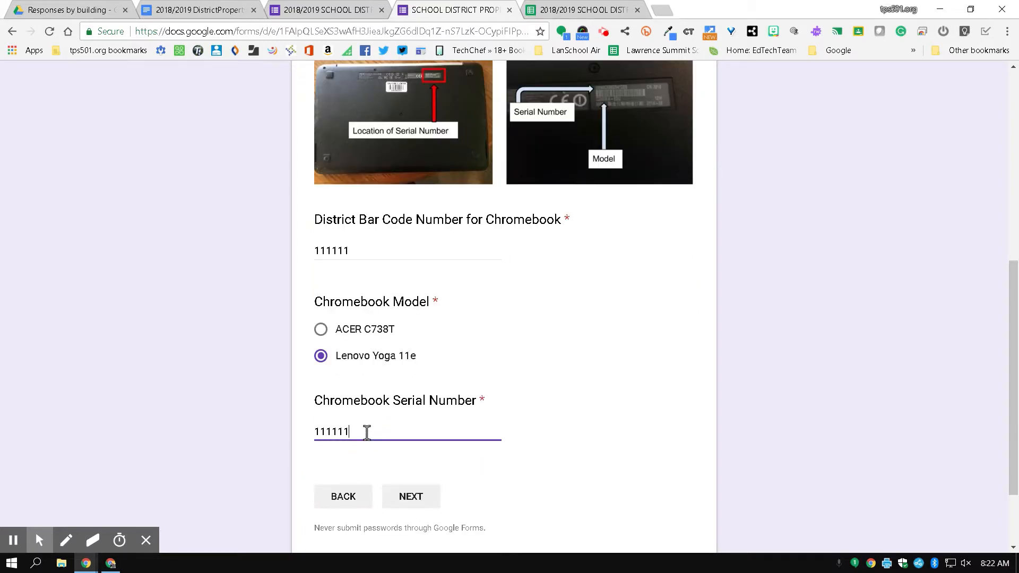
left_click(402, 499)
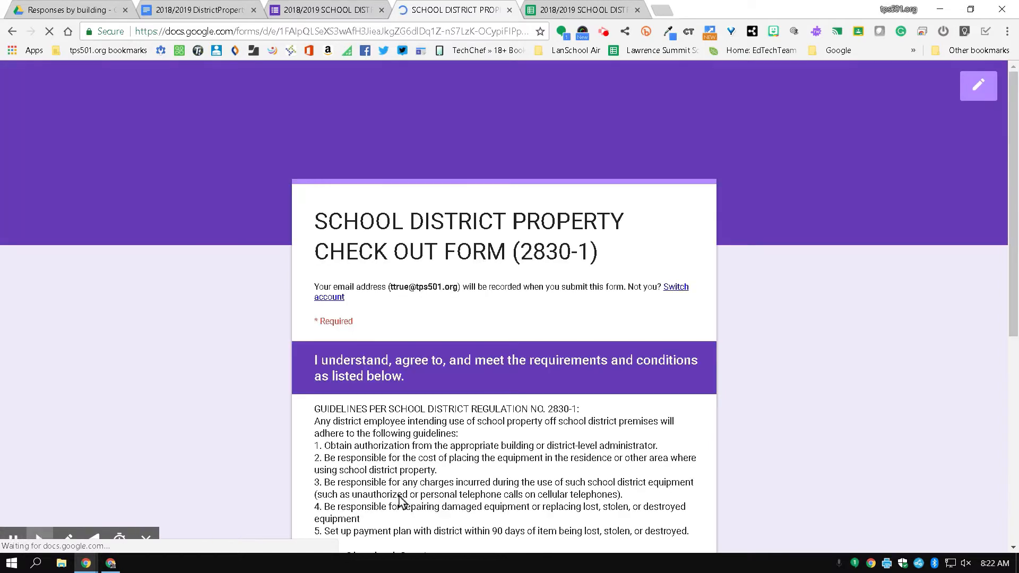
Set the checkout date to 05/21/2018, add initials TT, and submit the form.
scroll(380, 409, "down", 4)
left_click(377, 405)
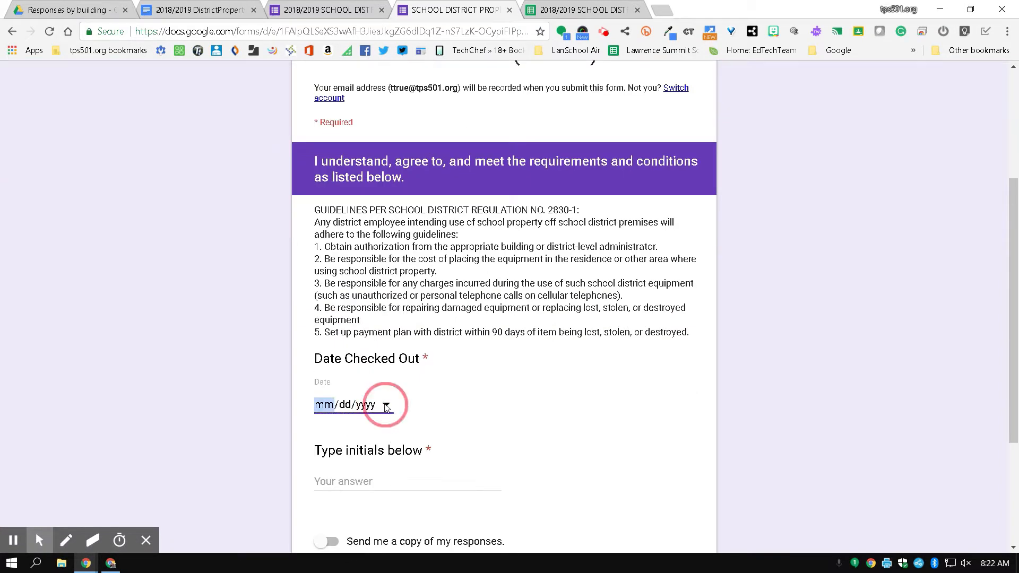
left_click(386, 405)
left_click(361, 505)
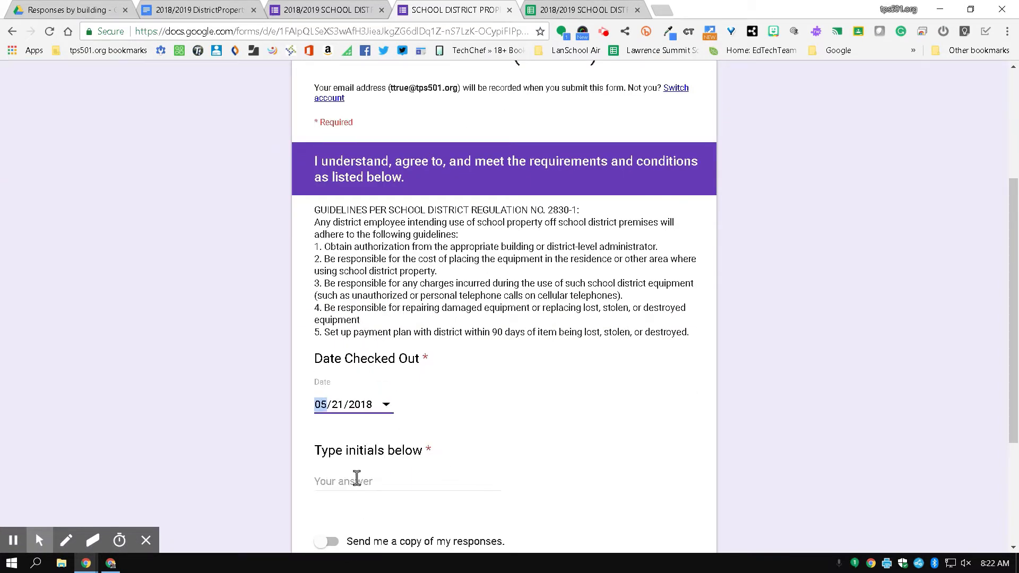
left_click(356, 478)
type("TT")
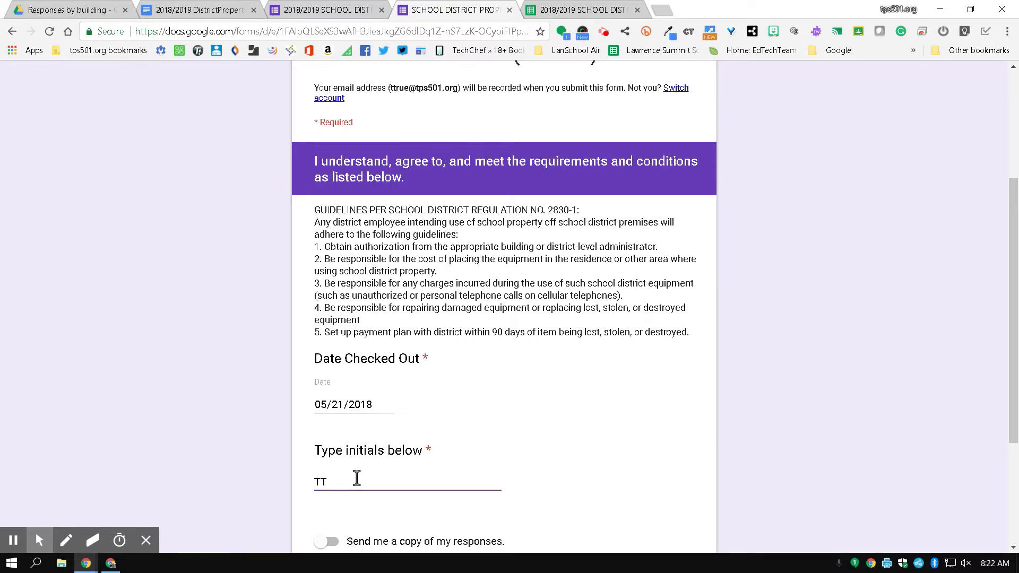
scroll(312, 518, "down", 3)
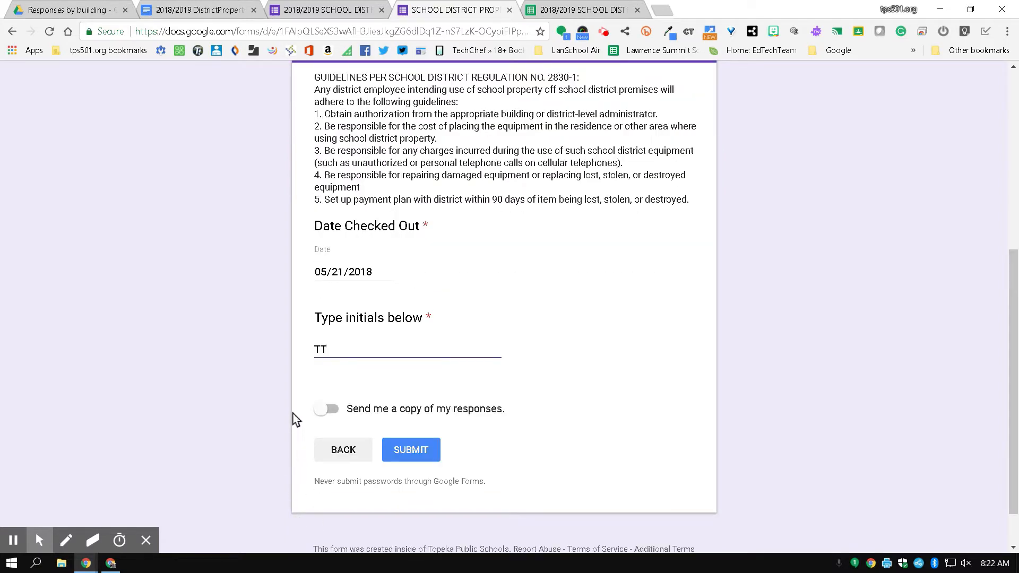
left_click(419, 456)
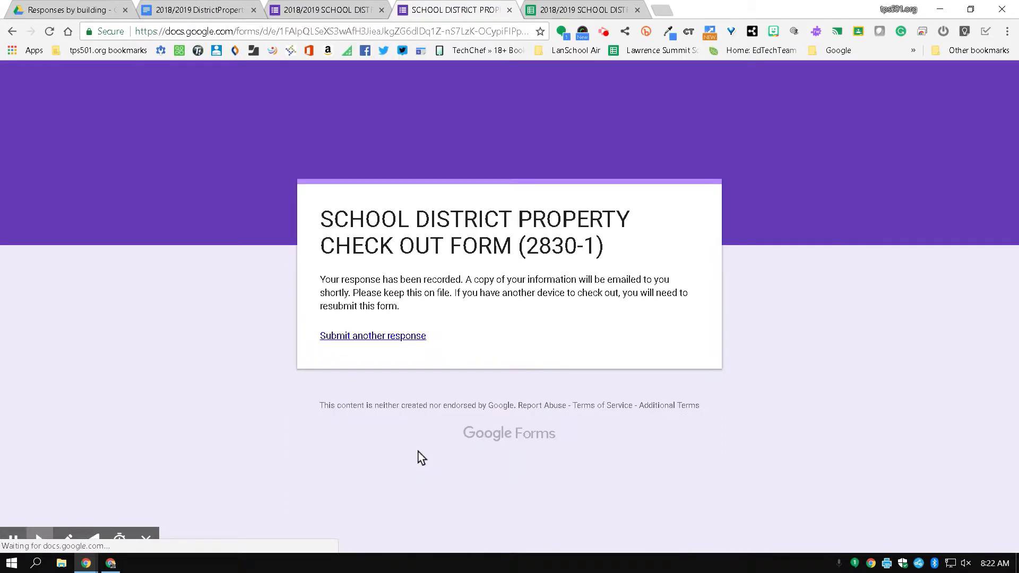
left_click(562, 5)
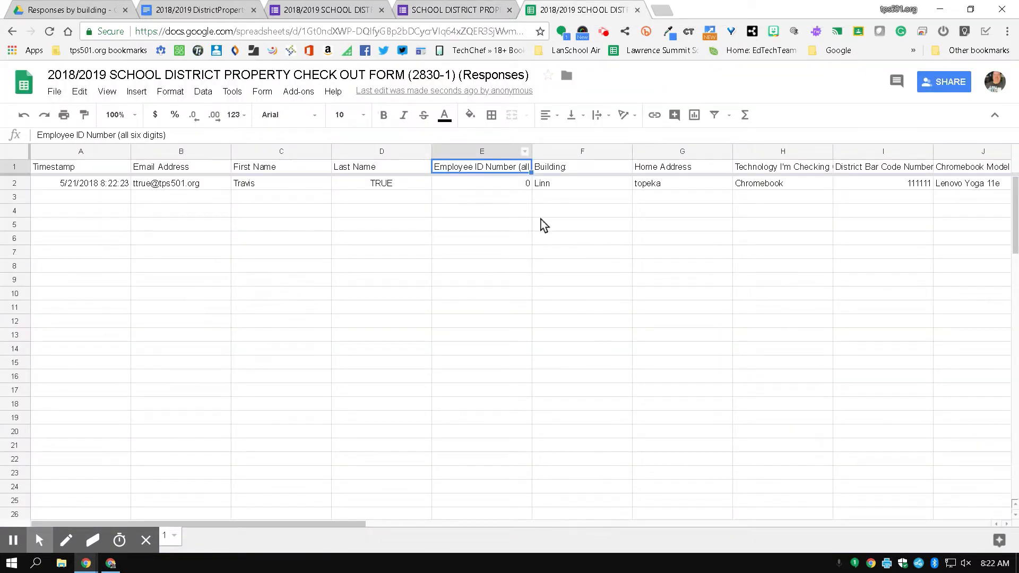
Review row 2's new response from the timestamp through Date Checked Out and initials TT.
left_click(73, 185)
key("Right")
key("Right")
key("Right")
key("Right")
key("Right")
key("Right")
key("Right")
key("Right")
key("Right")
key("Right")
key("Right")
key("Right")
key("Right")
key("Right")
key("Right")
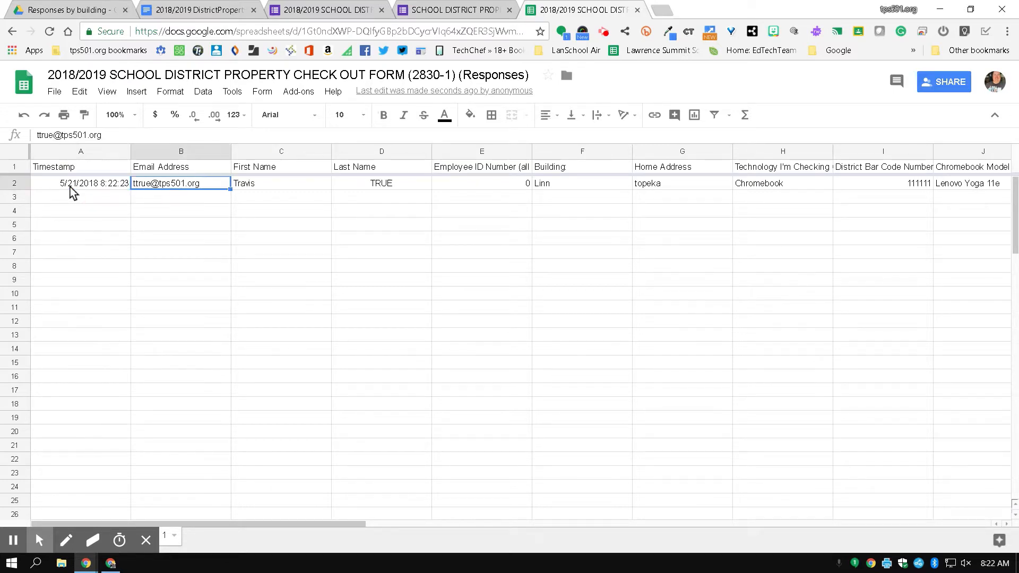
key("Right")
key("Right")
key("Right")
key("Right")
key("Right")
key("Right")
key("Right")
key("Right")
key("Right")
key("Right")
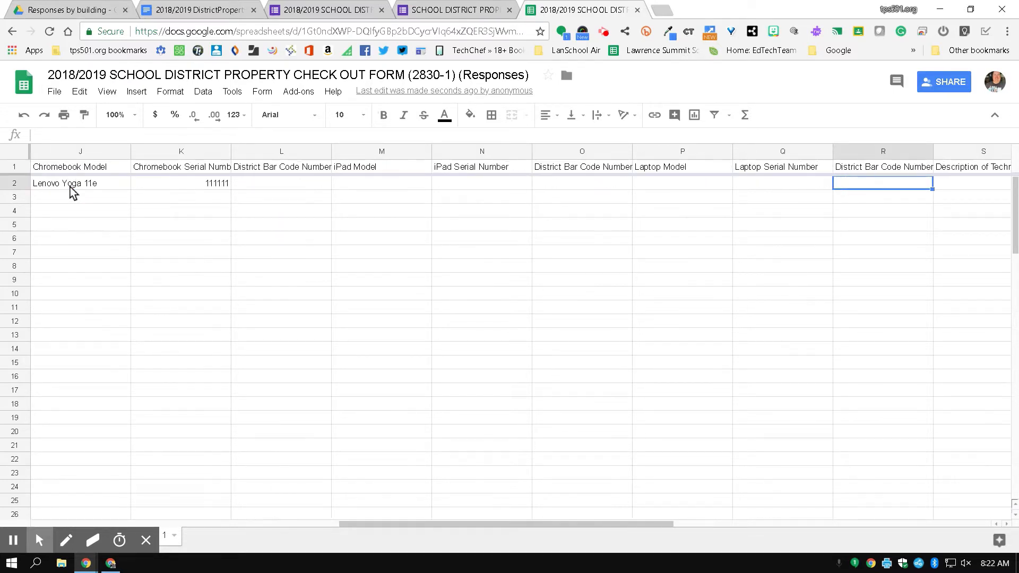
key("Right")
key("Right")
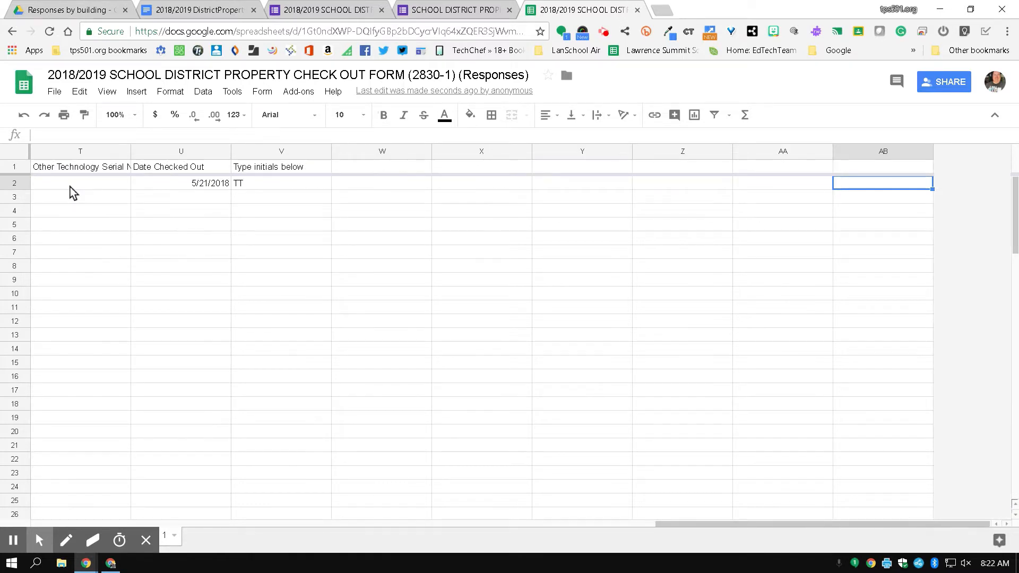
key("Left")
key("Left")
key("Left")
key("Left")
key("Left")
key("Left")
key("Left")
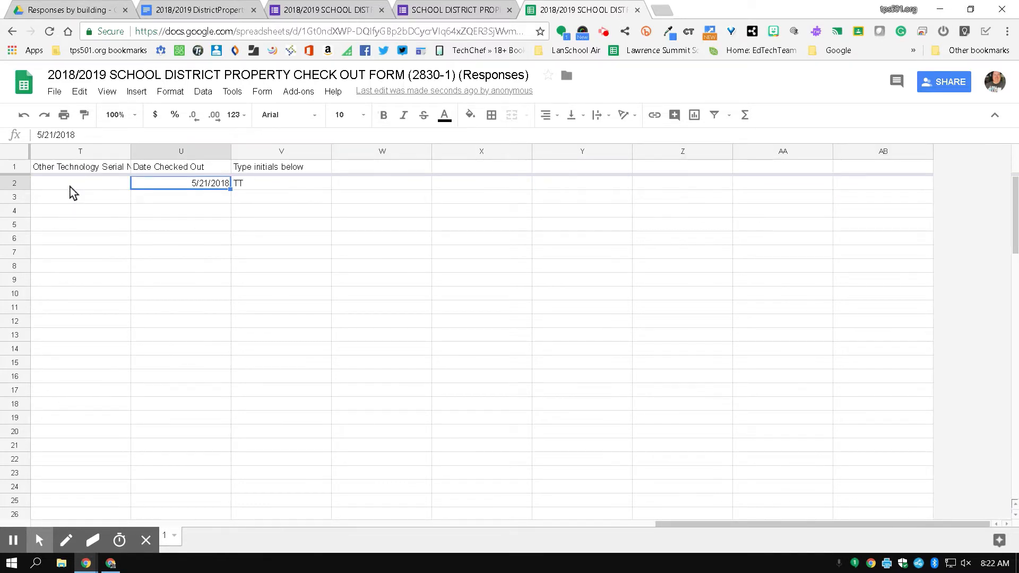
key("Left")
key("Right")
key("Right")
key("Right")
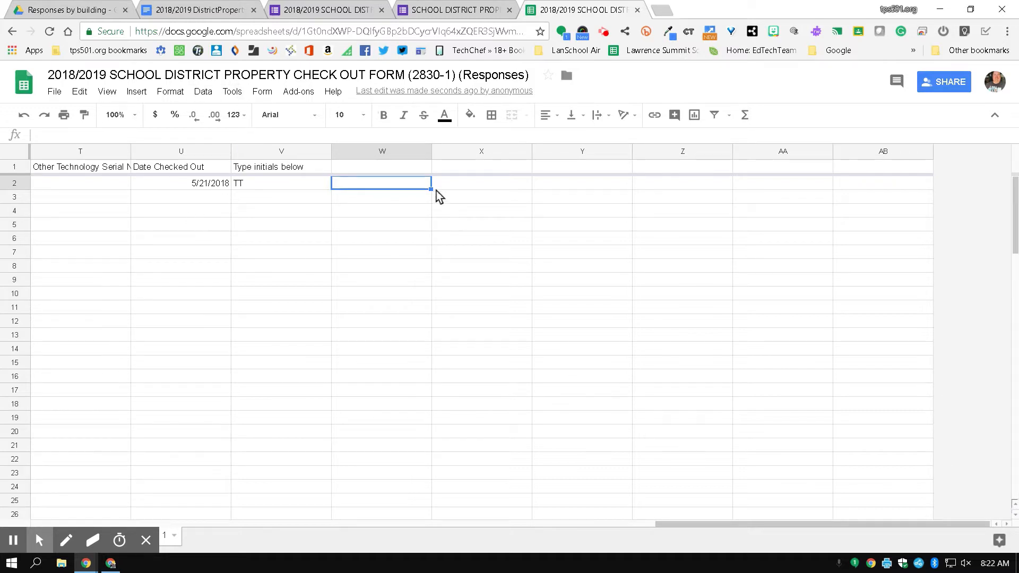
Widen column W so its merge header is readable.
left_click(296, 91)
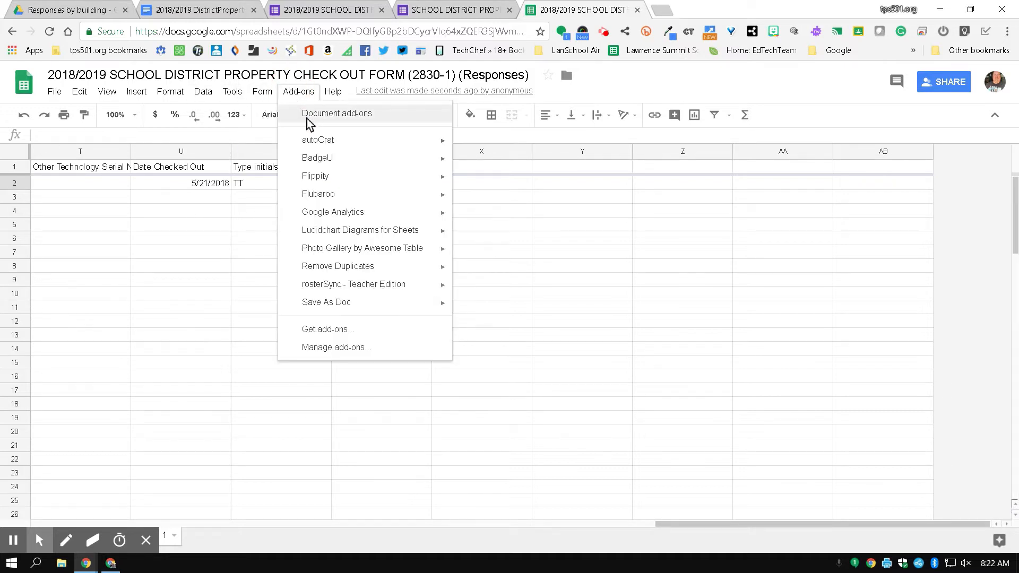
mouse_move(317, 146)
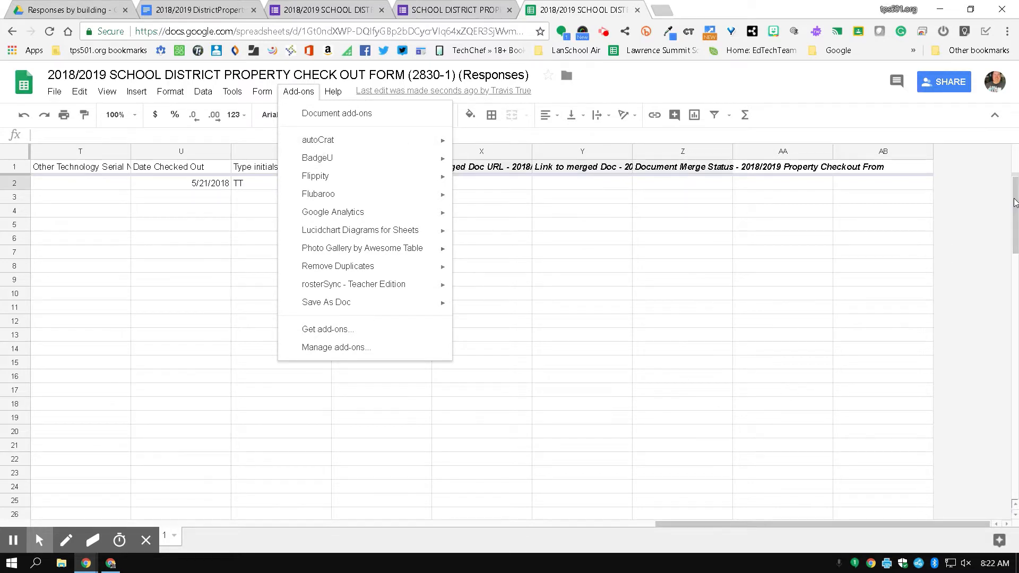
left_click(991, 212)
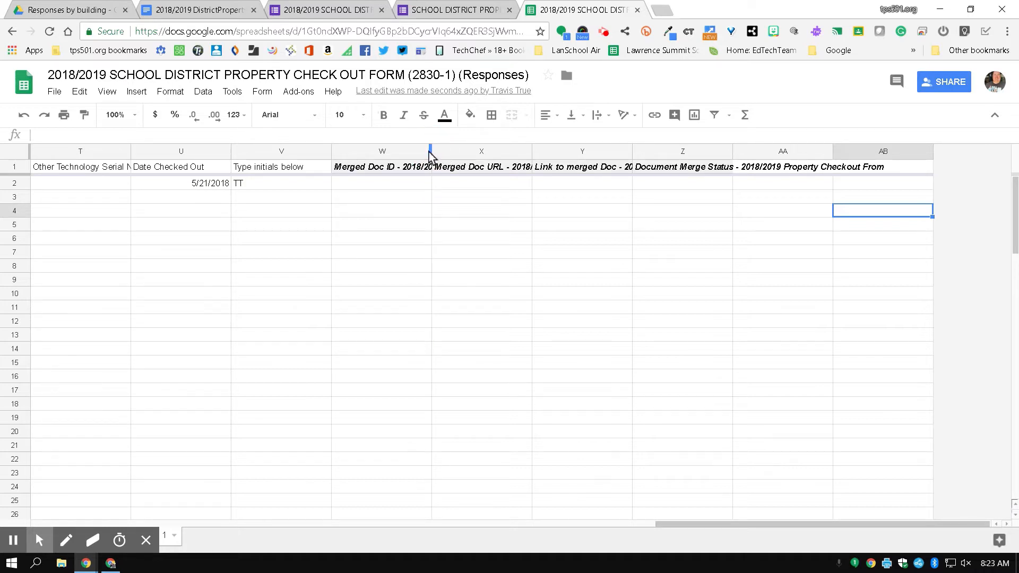
left_click_drag(430, 152, 444, 152)
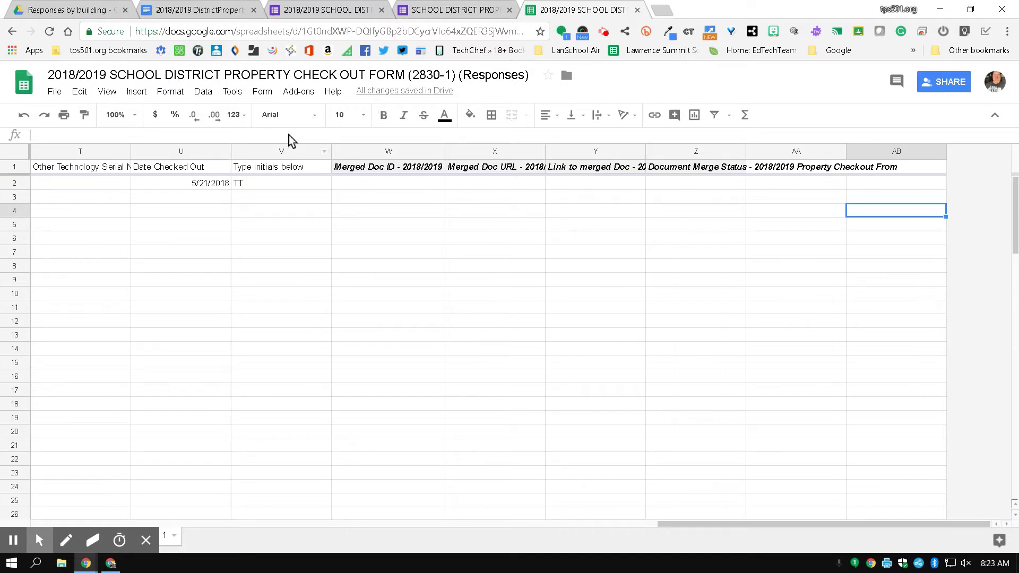
Open autoCrat from Add-ons to check the merge job, then close it.
left_click(291, 93)
mouse_move(435, 141)
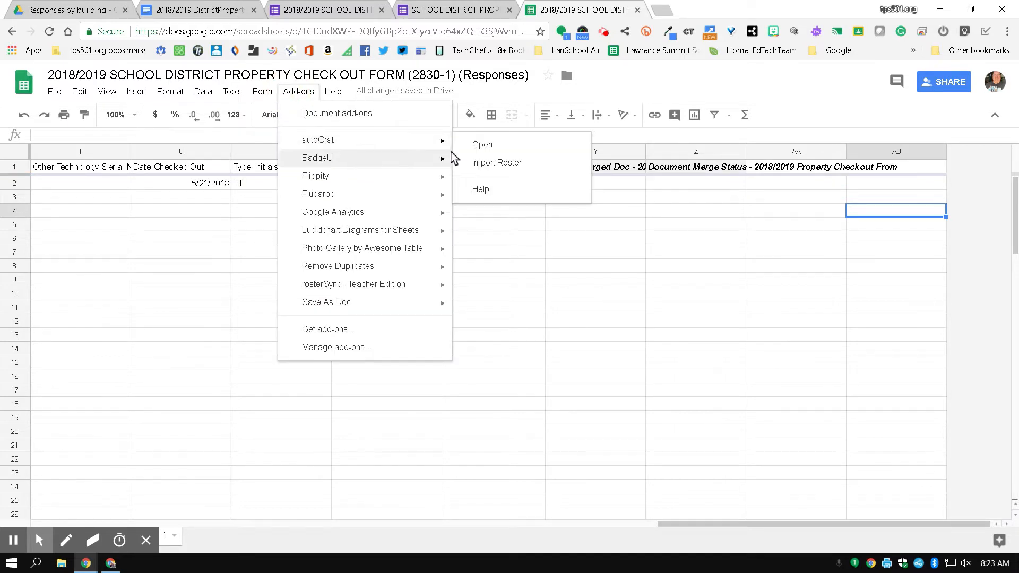
left_click(485, 142)
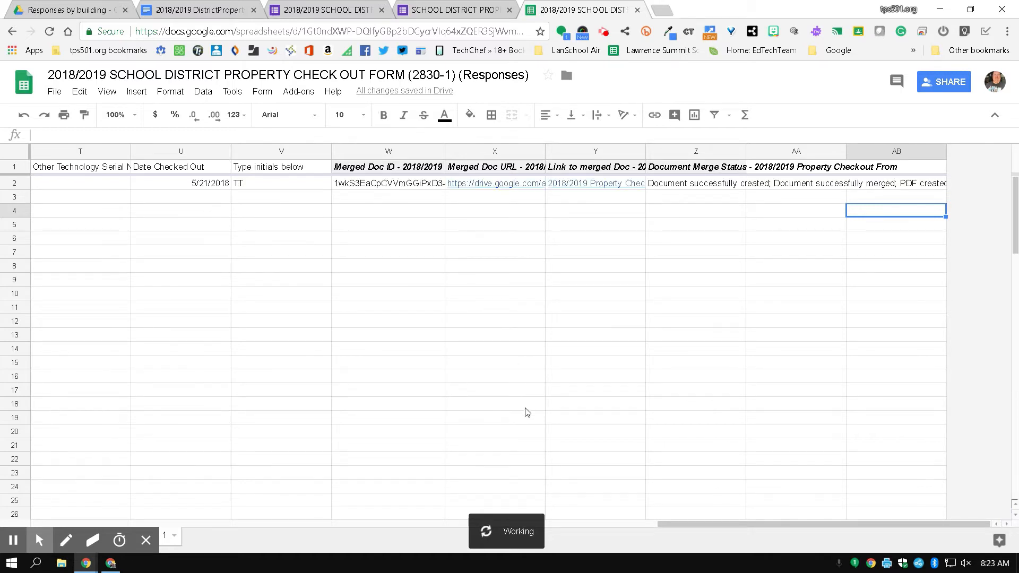
left_click(757, 158)
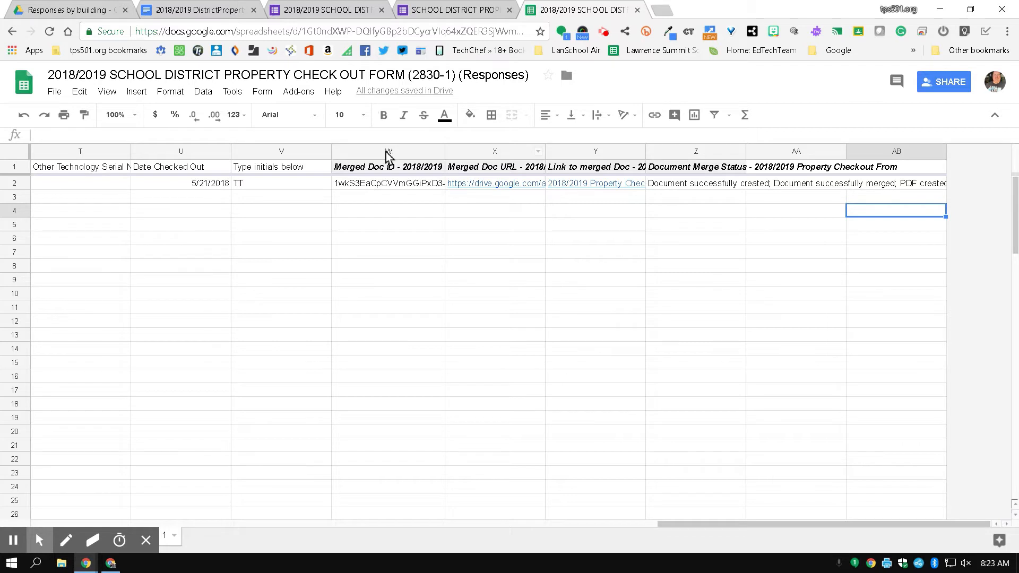
Check row 2's merged doc ID and link, widen column Y, and read the merge status.
left_click(378, 188)
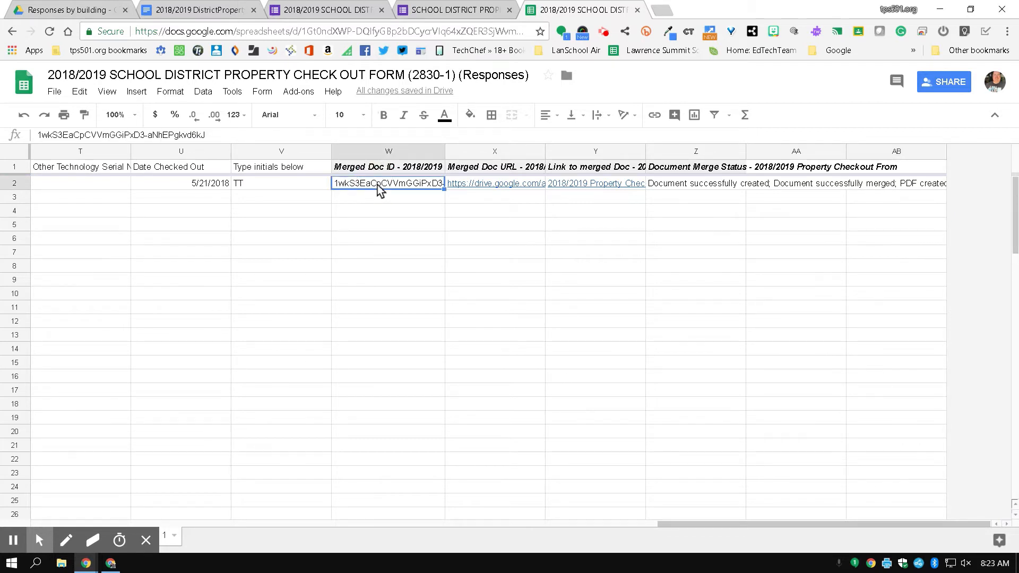
left_click(475, 188)
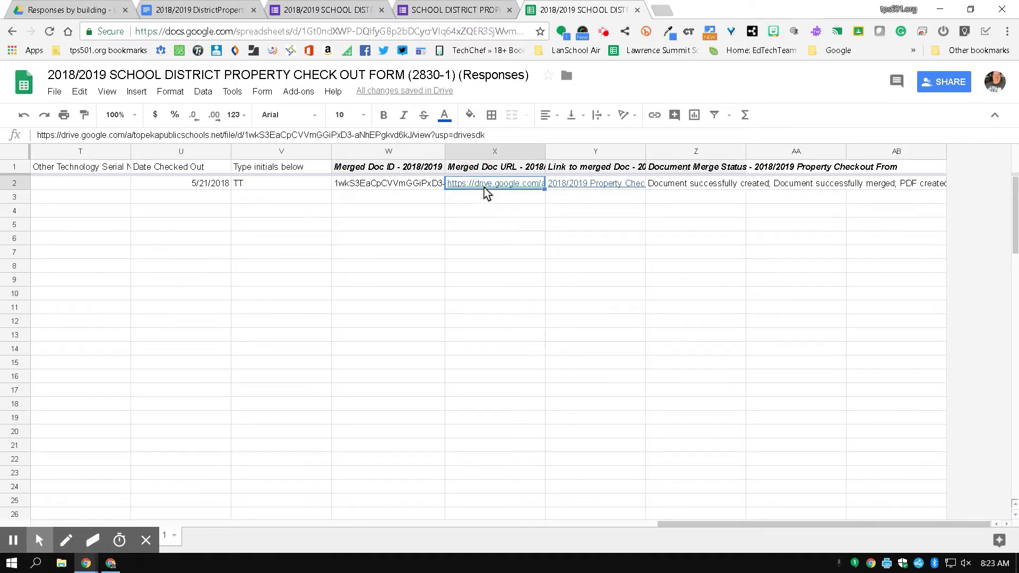
left_click(484, 192)
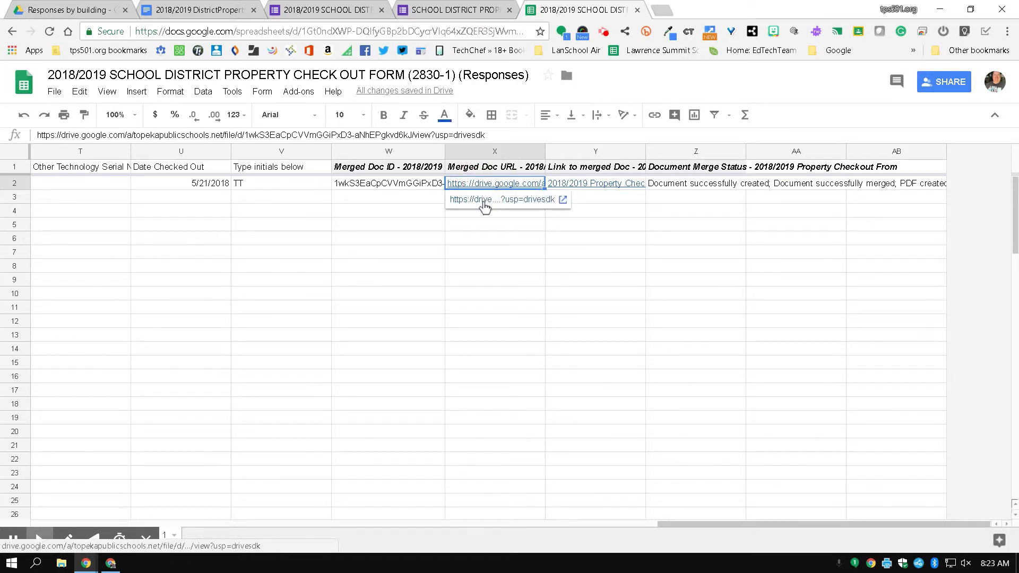
left_click(482, 211)
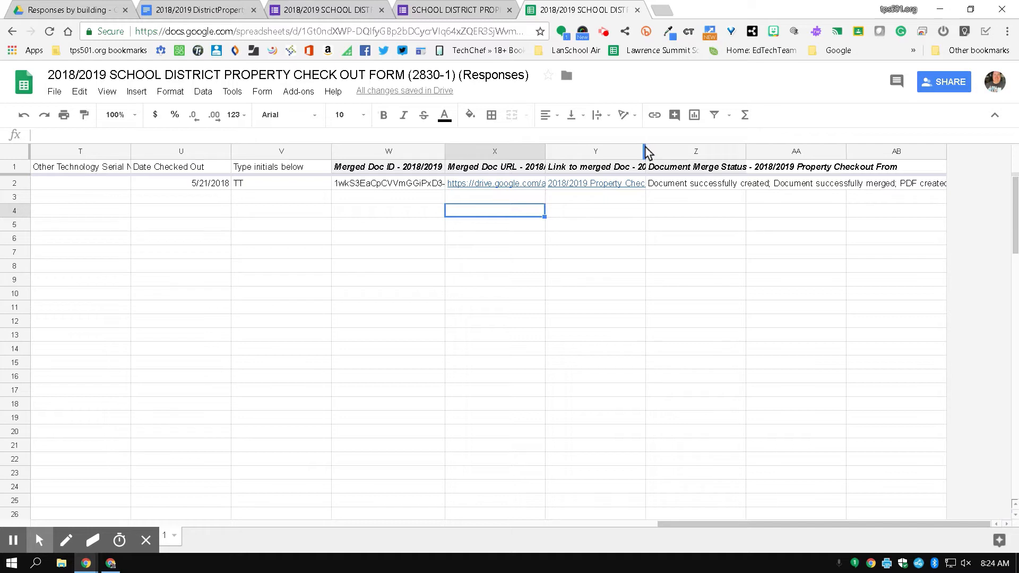
left_click_drag(645, 151, 725, 150)
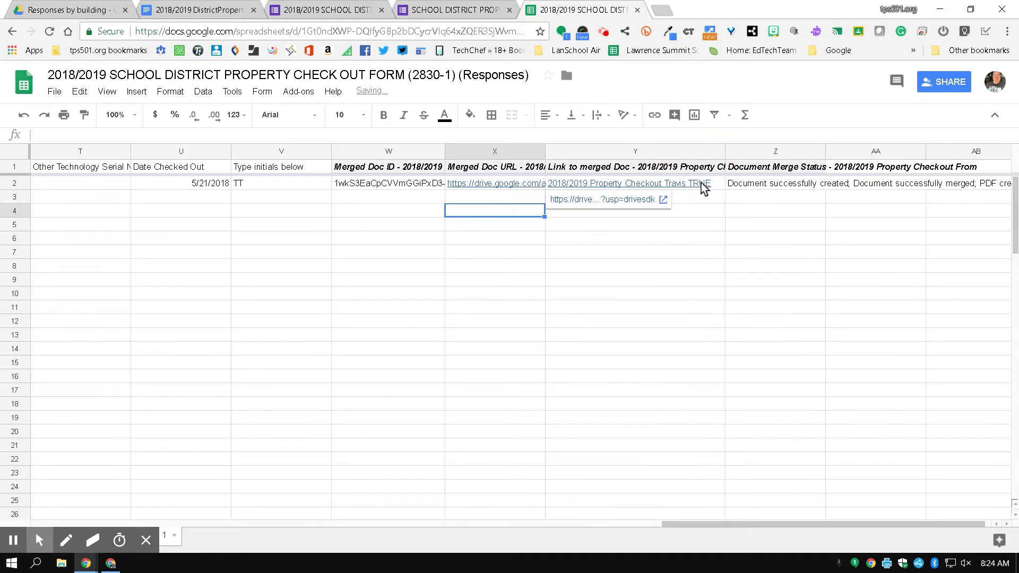
left_click(790, 192)
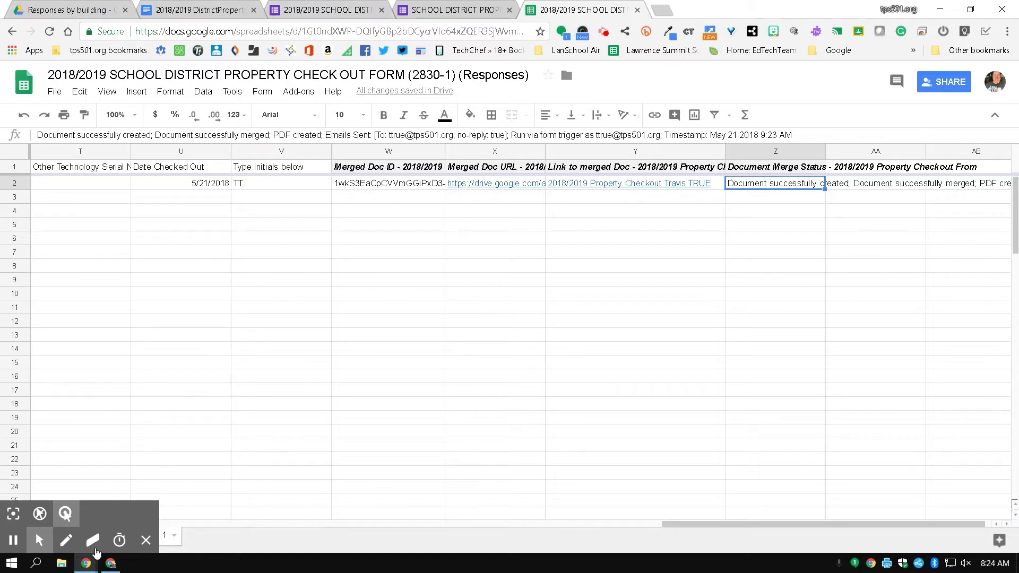
mouse_move(86, 567)
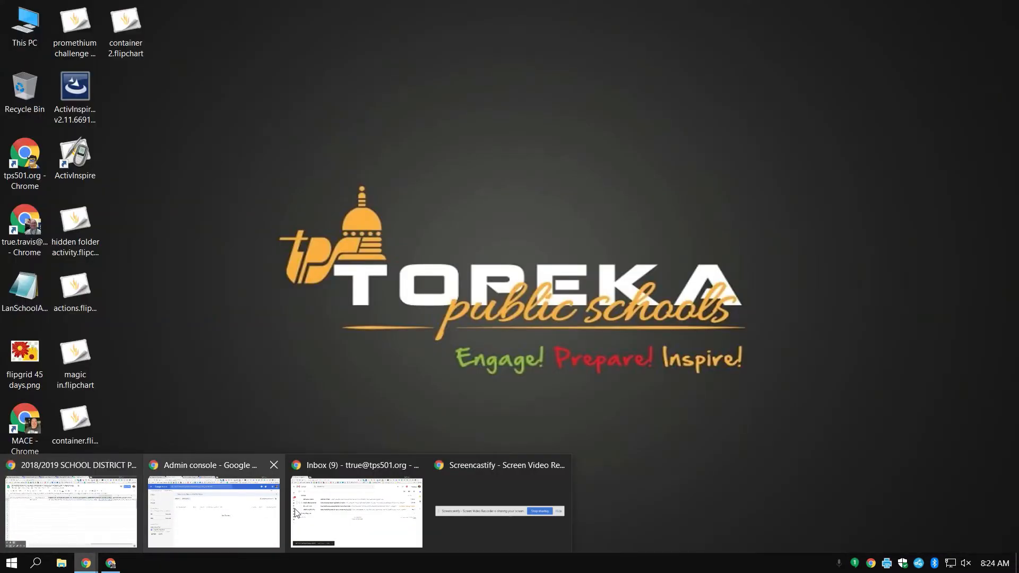
left_click(296, 513)
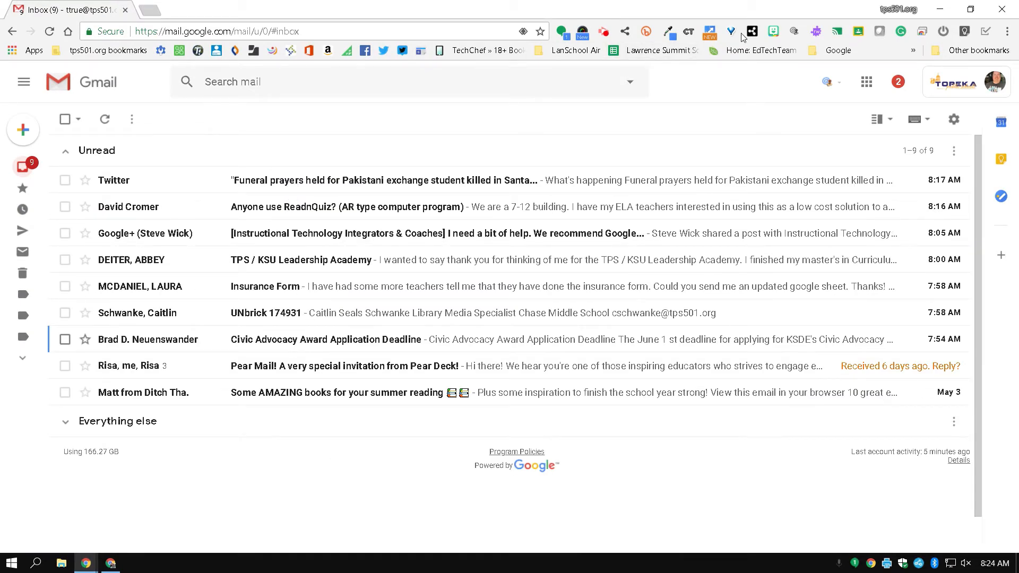
left_click(939, 14)
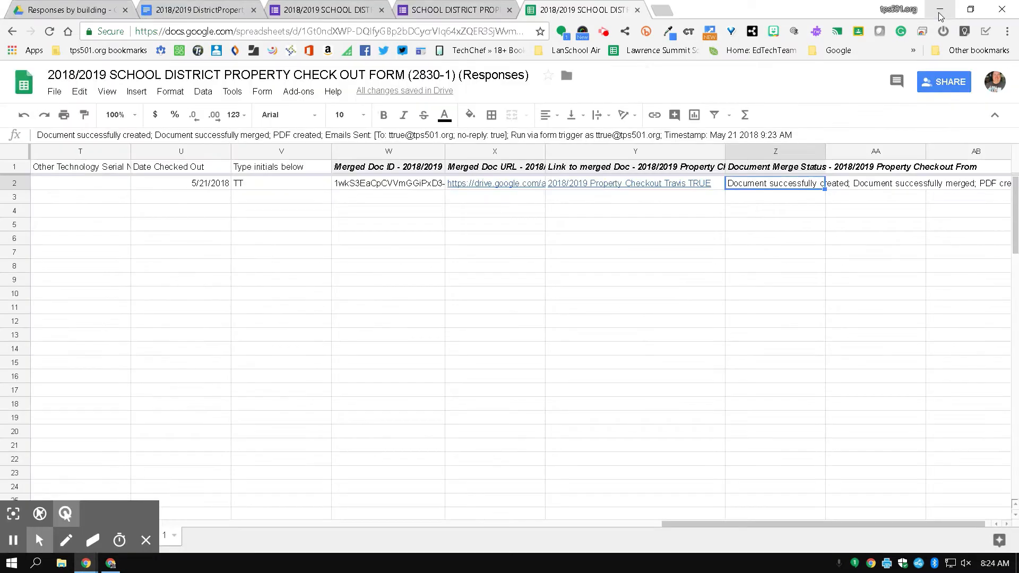
In 2018/2019 Property Checkout Form Info > Form Responses, preview the merged 52 KB checkout PDF.
left_click(66, 9)
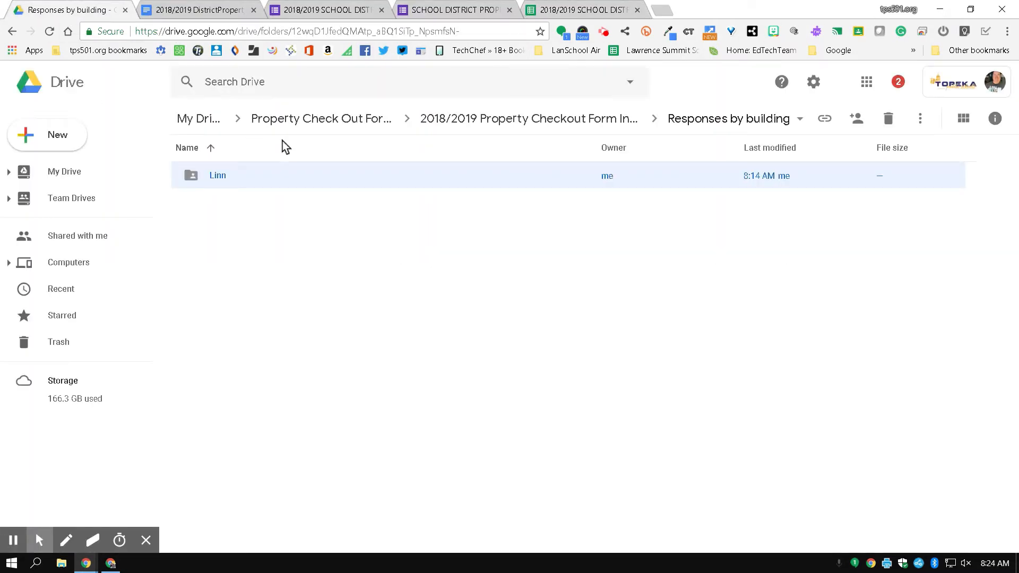
left_click(603, 118)
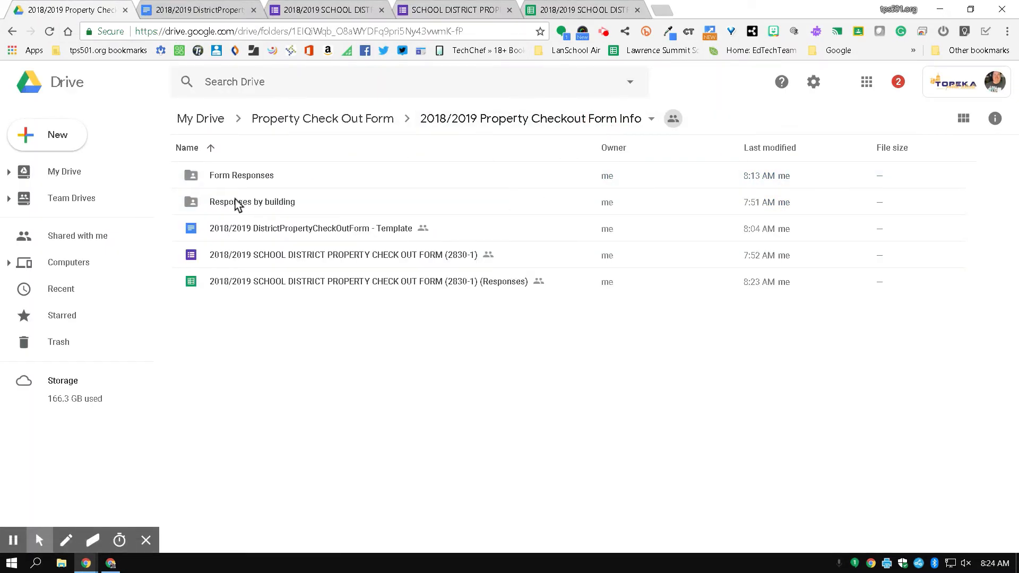
double_click(237, 181)
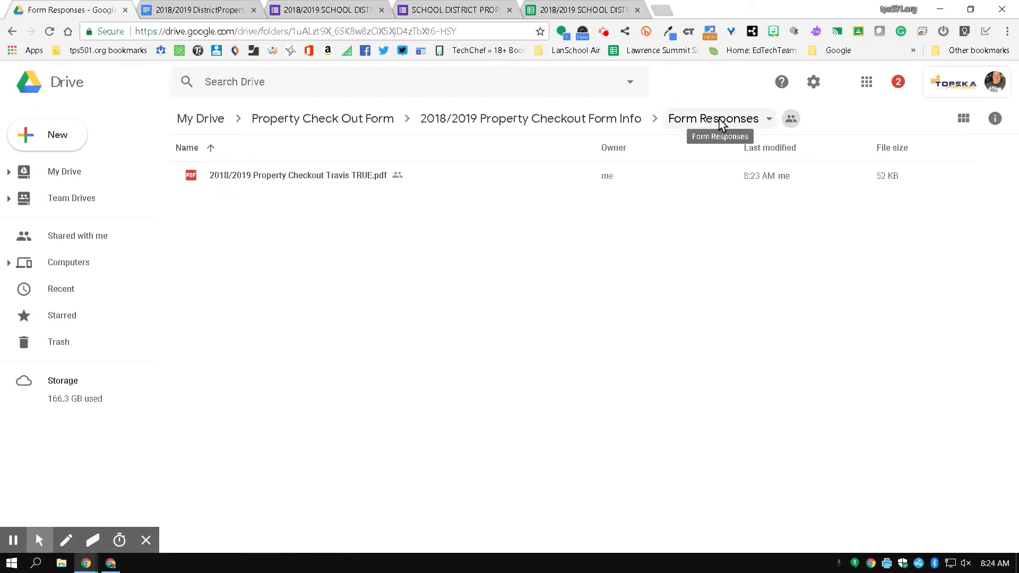
left_click(263, 183)
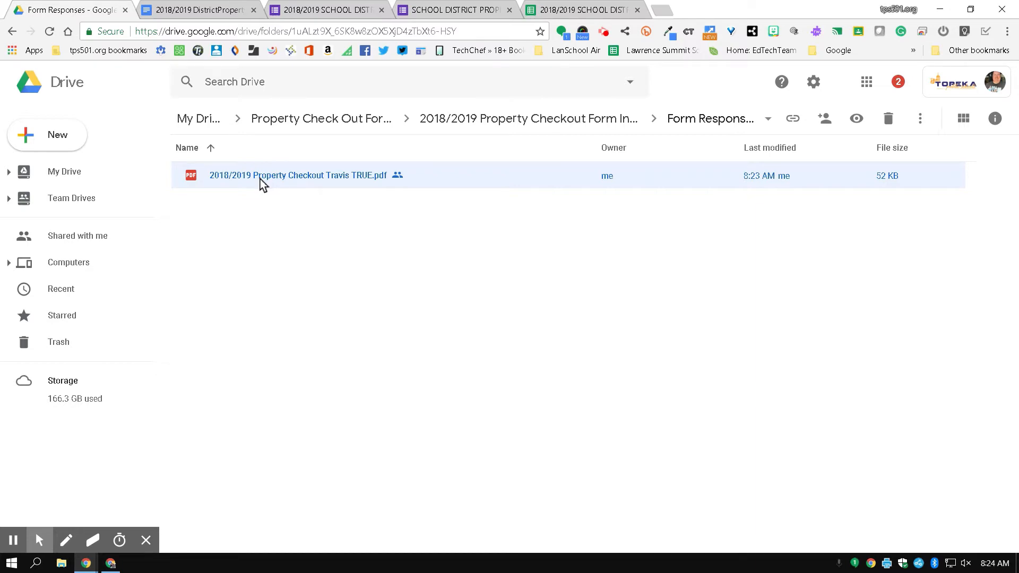
double_click(261, 182)
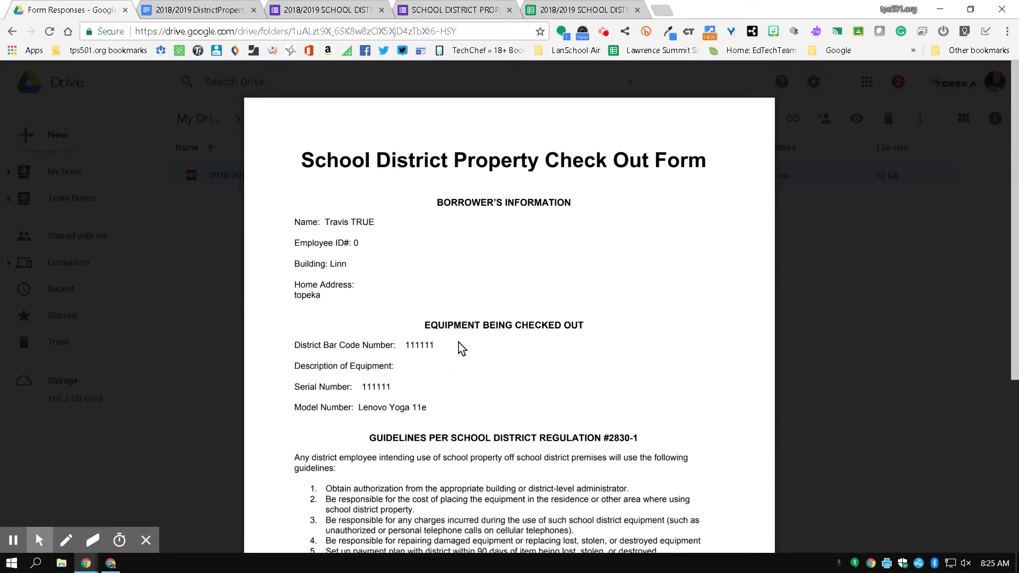
scroll(457, 347, "down", 5)
scroll(461, 348, "up", 4)
scroll(460, 348, "up", 2)
scroll(336, 262, "down", 5)
scroll(336, 261, "up", 5)
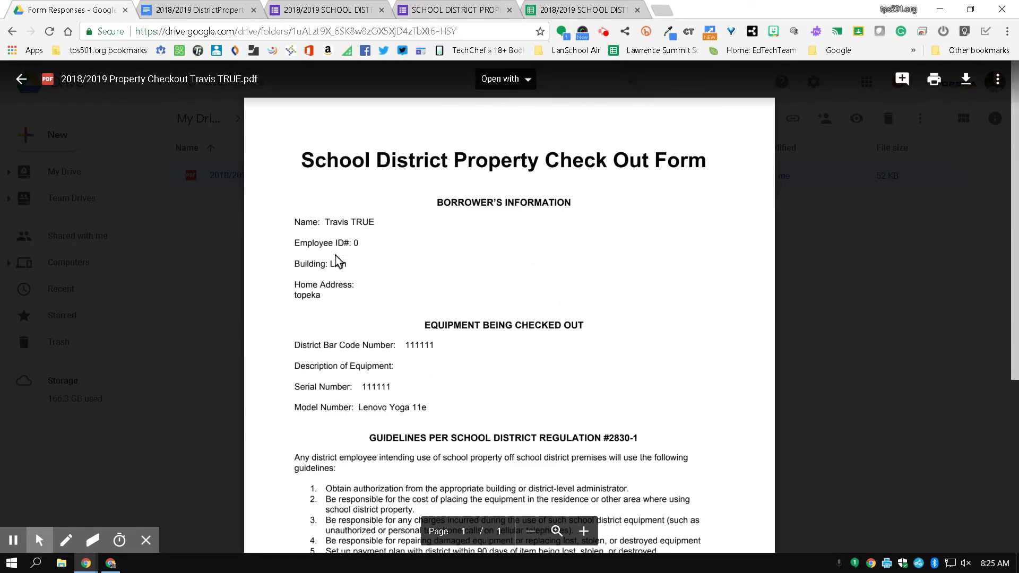
left_click(212, 269)
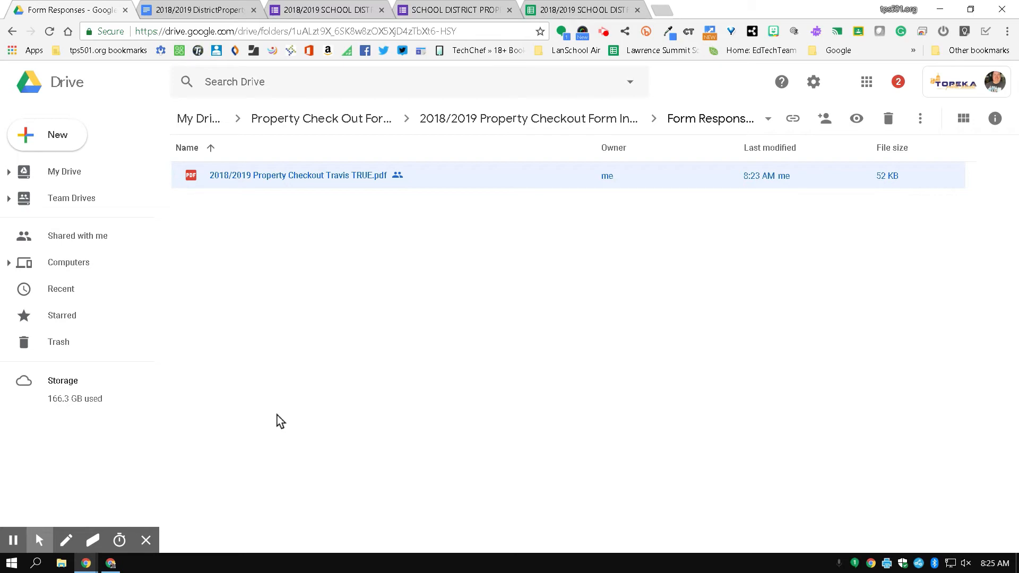
Open the '2018/2019 Property Checkout Form' email and preview its attached merged PDF.
mouse_move(89, 569)
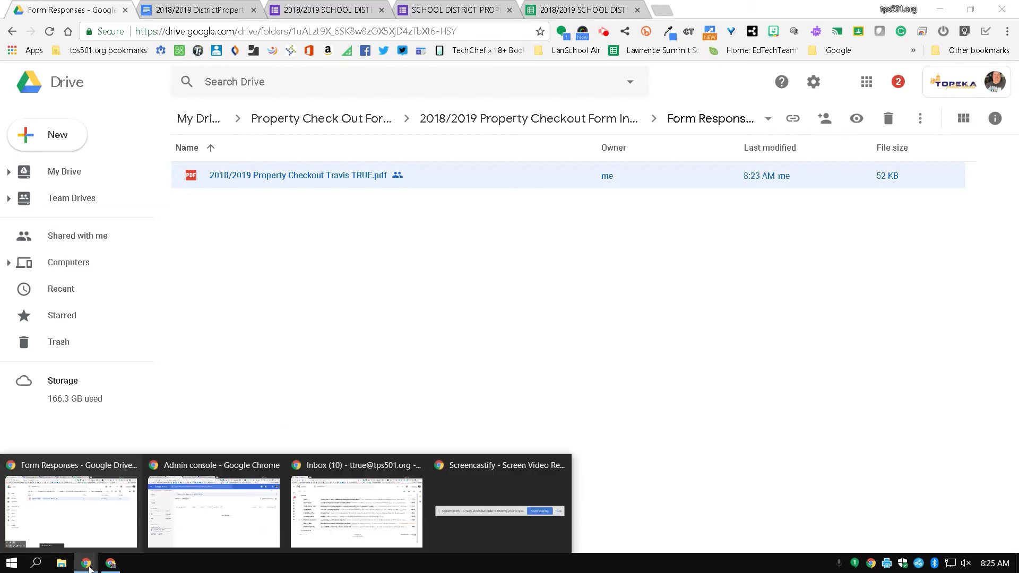
left_click(359, 539)
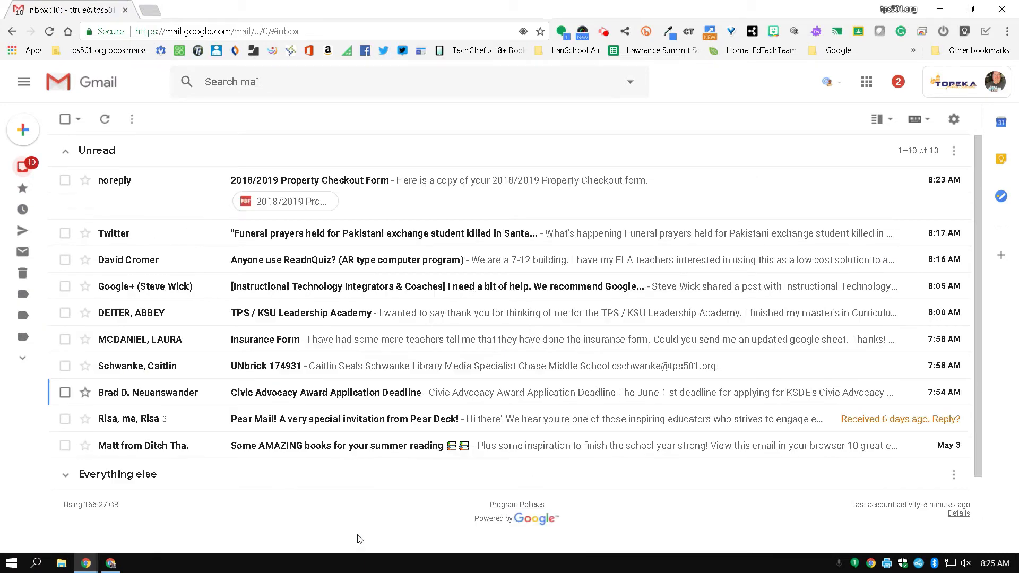
left_click(378, 190)
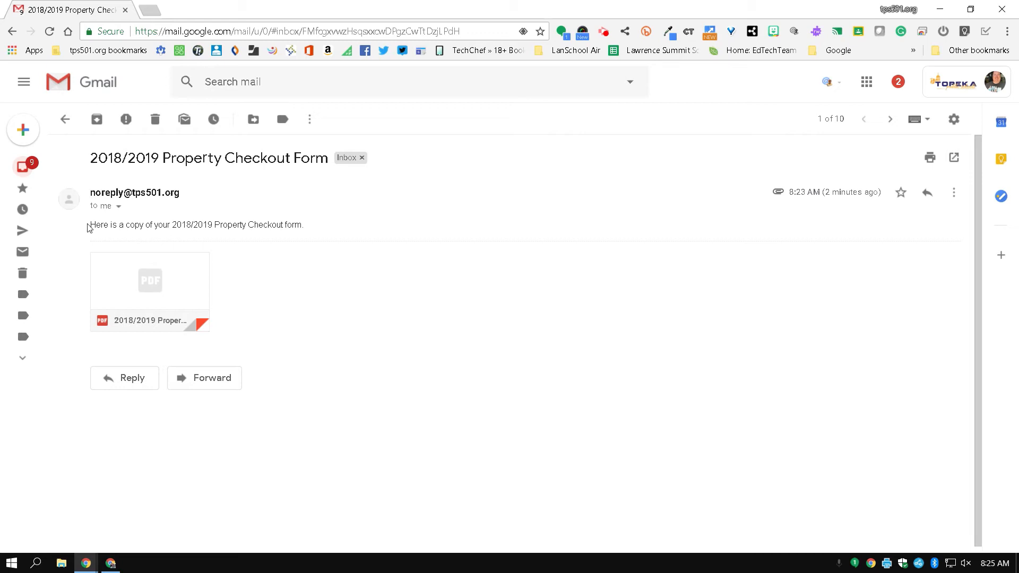
mouse_move(153, 276)
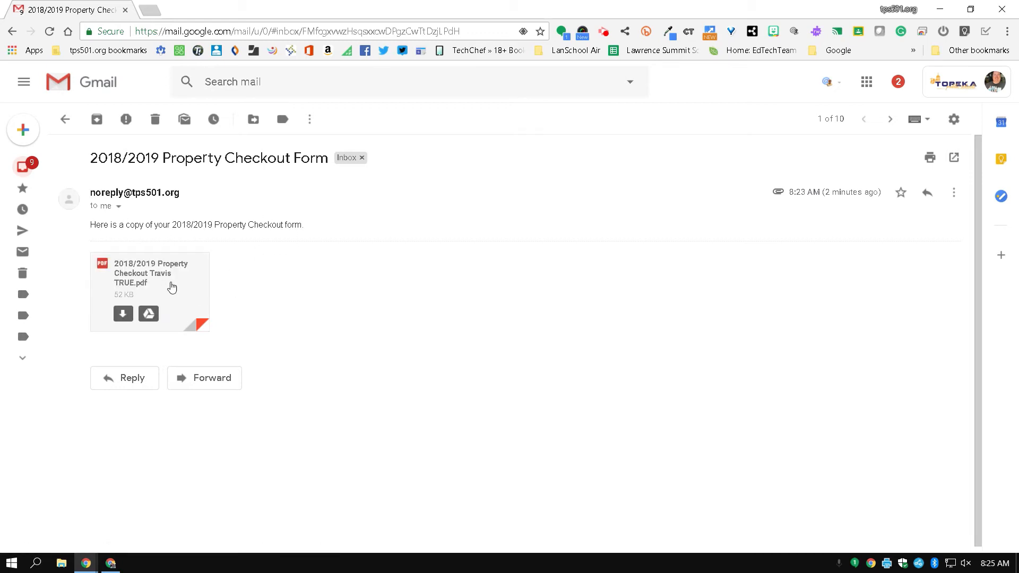
left_click(140, 273)
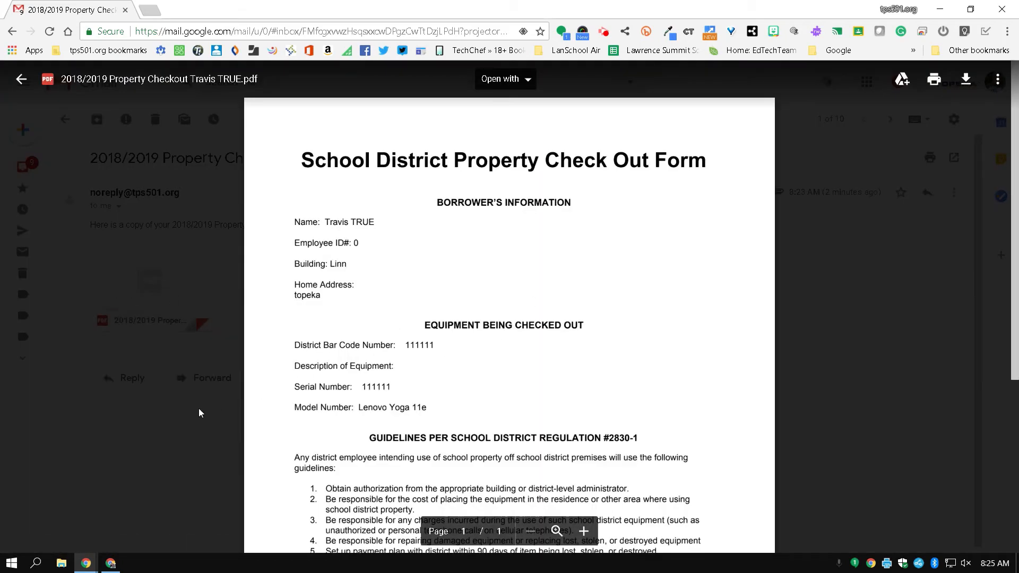
left_click(198, 410)
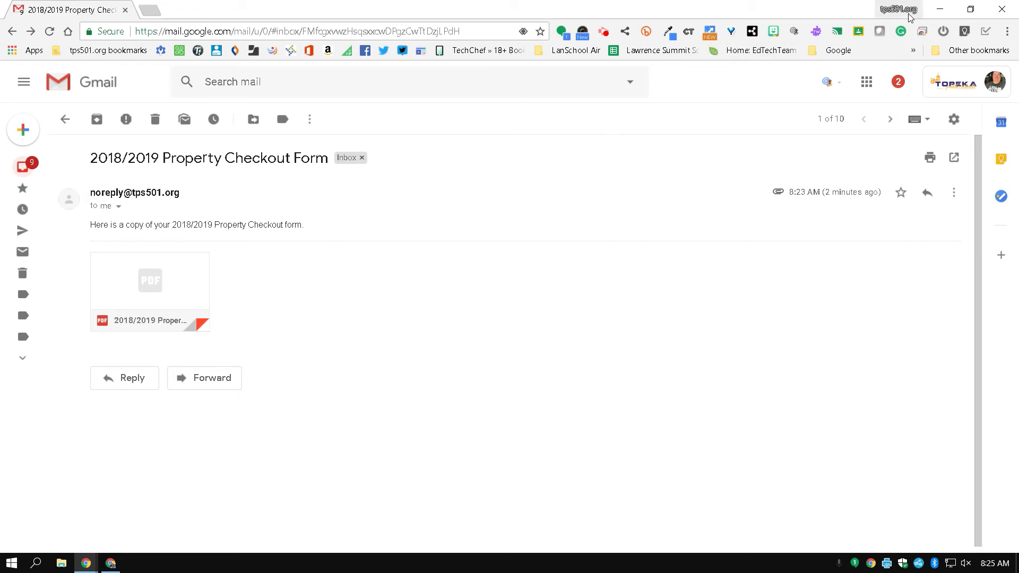
left_click(939, 10)
Launch autoCrat from Add-ons to display the saved '2018/2019 Property Checkout From' job.
left_click(535, 4)
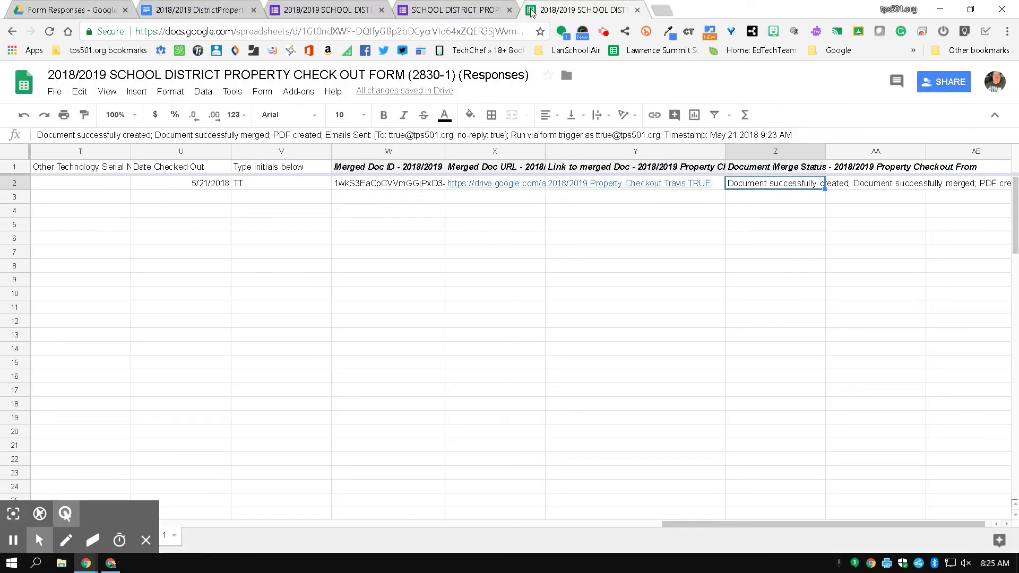
left_click(299, 91)
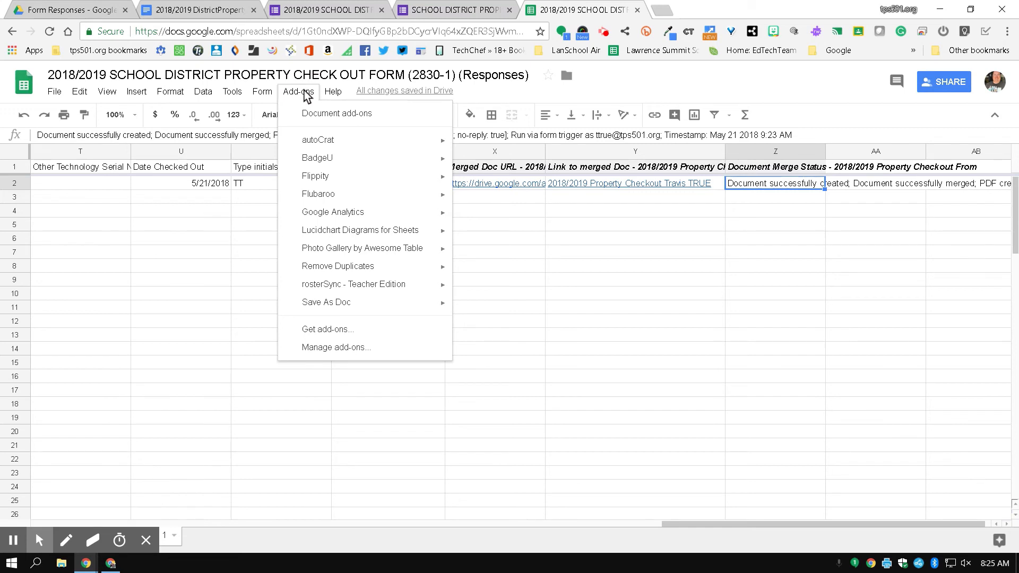
left_click(304, 96)
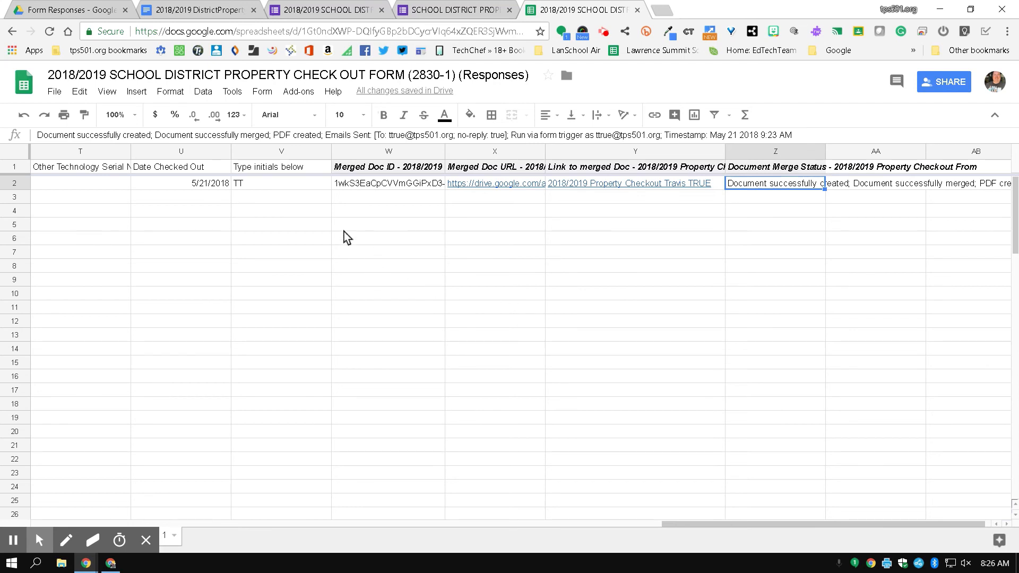
left_click(297, 94)
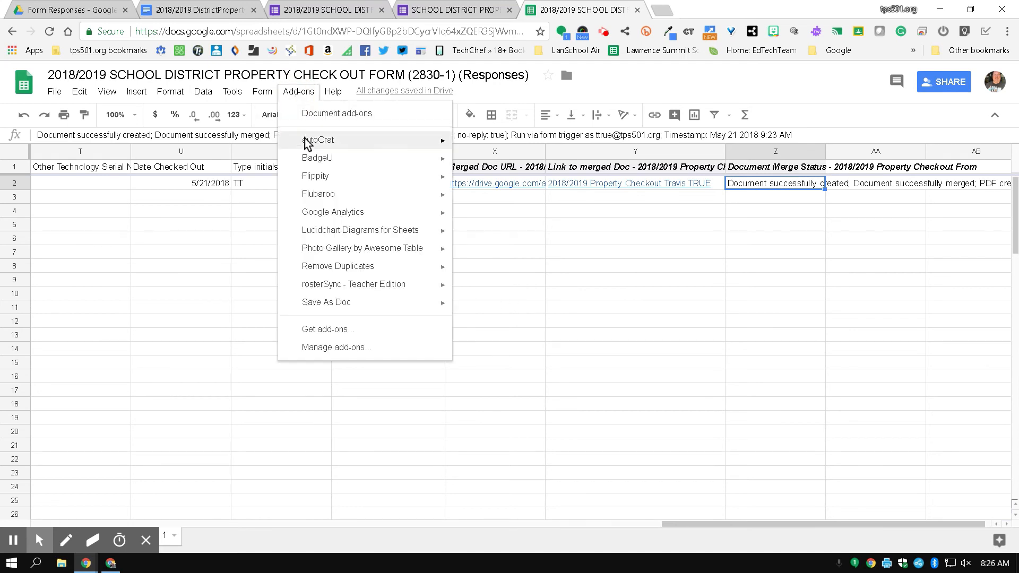
mouse_move(308, 143)
left_click(478, 144)
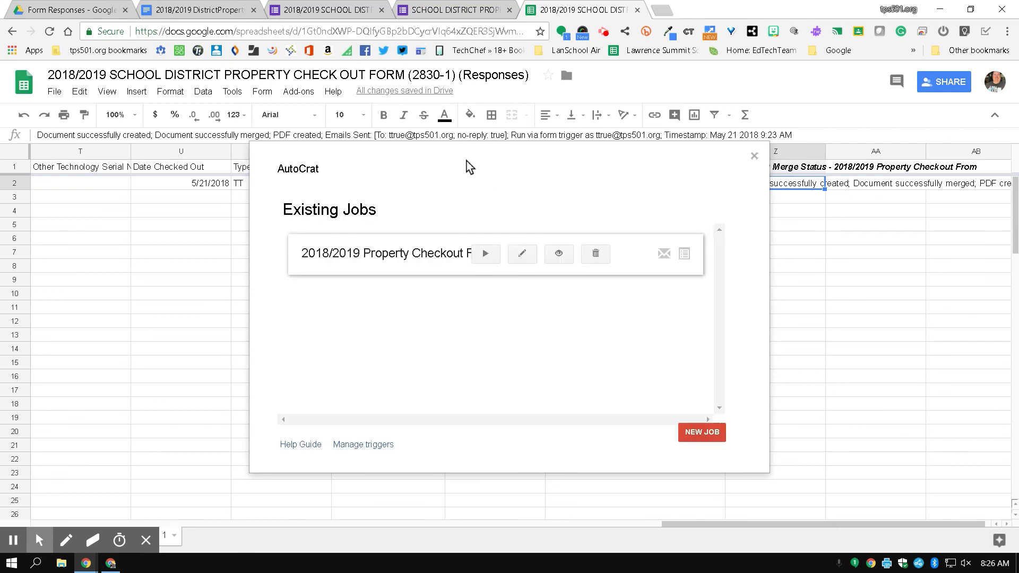
left_click(604, 34)
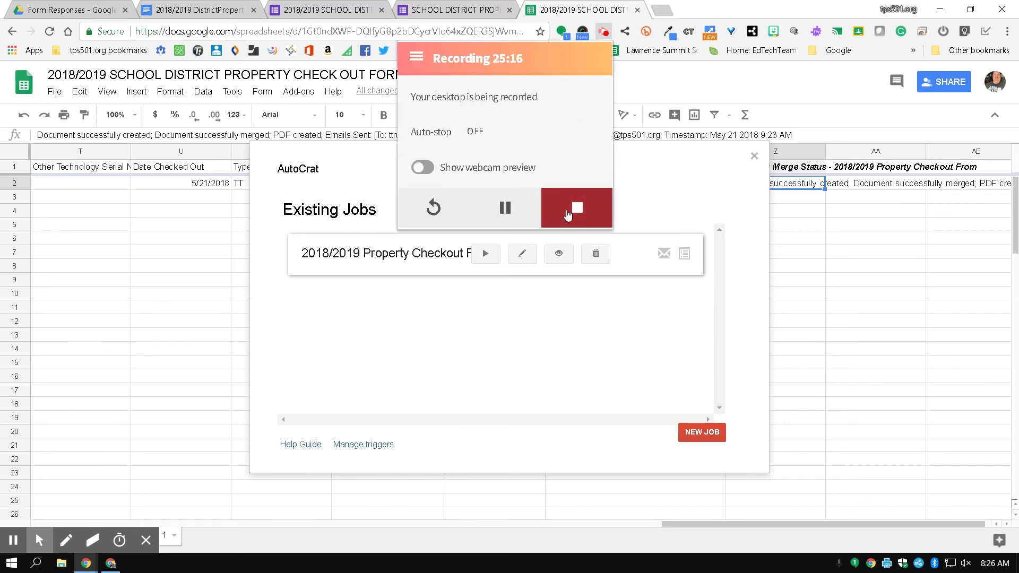
left_click(567, 214)
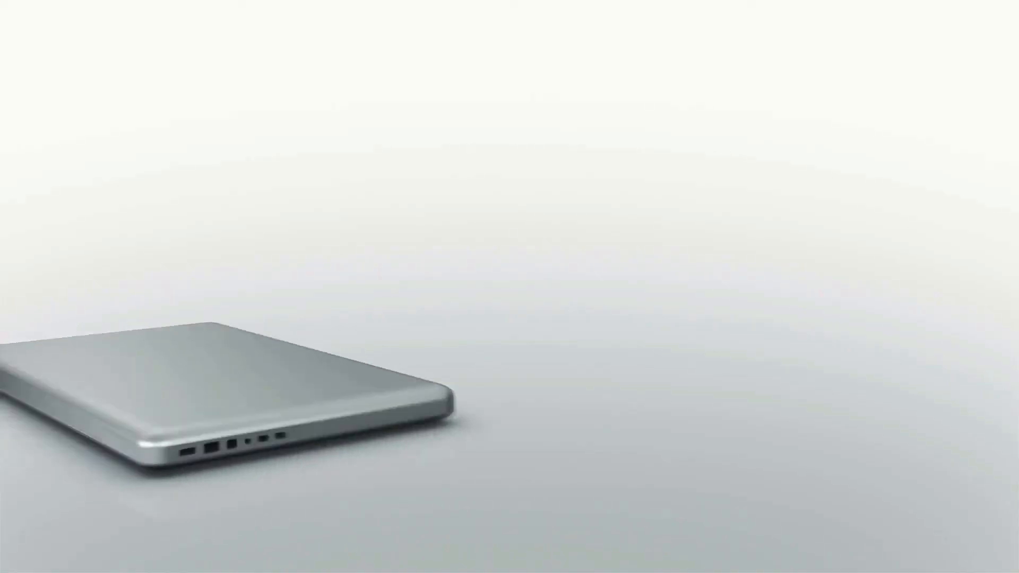